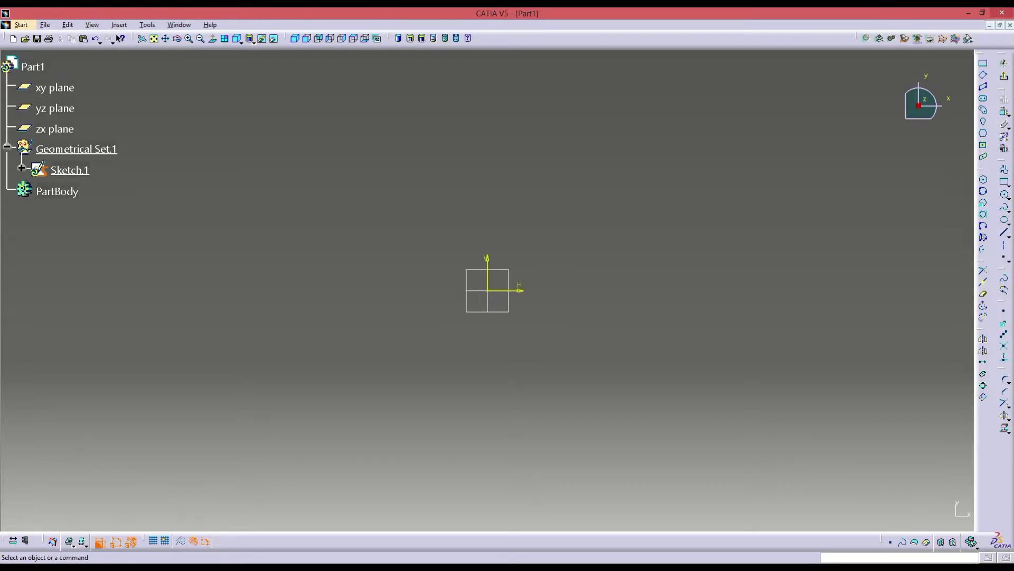
# - Draw an open three-line profile (top, right, bottom edges) to the right of the origin
pyautogui.click(1005, 170)
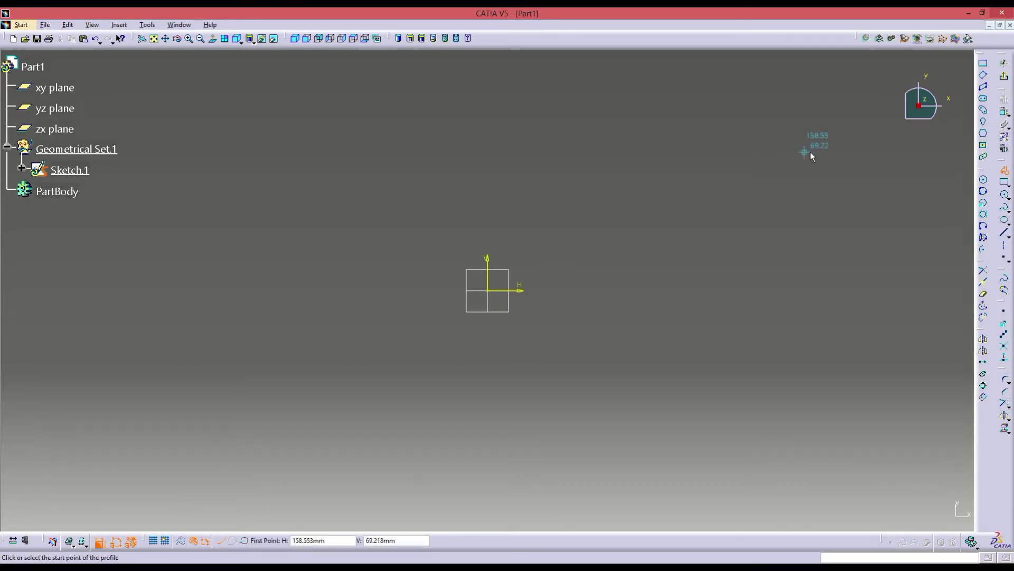
pyautogui.click(629, 166)
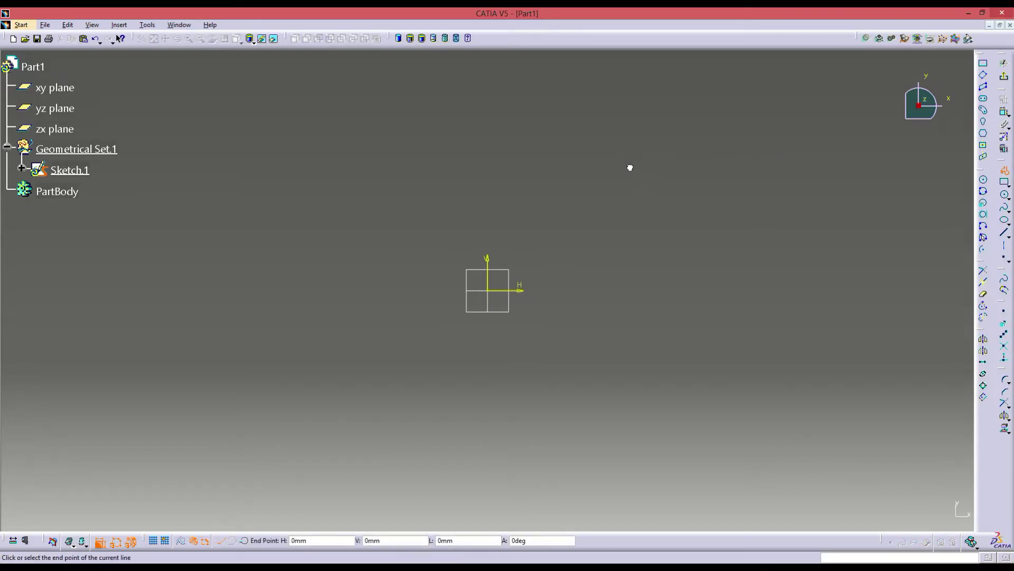
pyautogui.click(782, 165)
pyautogui.click(781, 269)
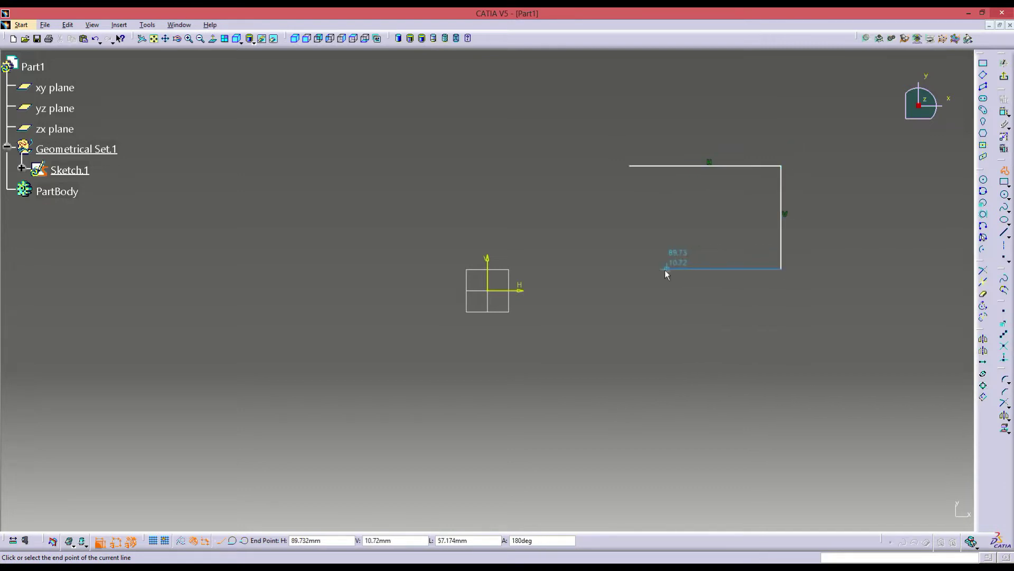
pyautogui.click(629, 269)
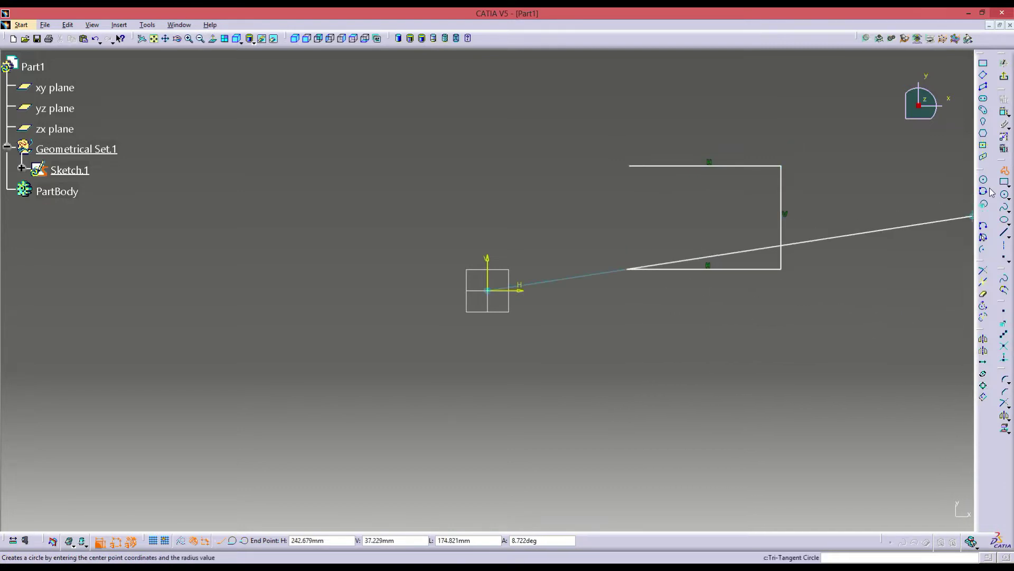
pyautogui.click(1005, 170)
# - Draw a centred rectangle to the left of the origin
pyautogui.click(983, 144)
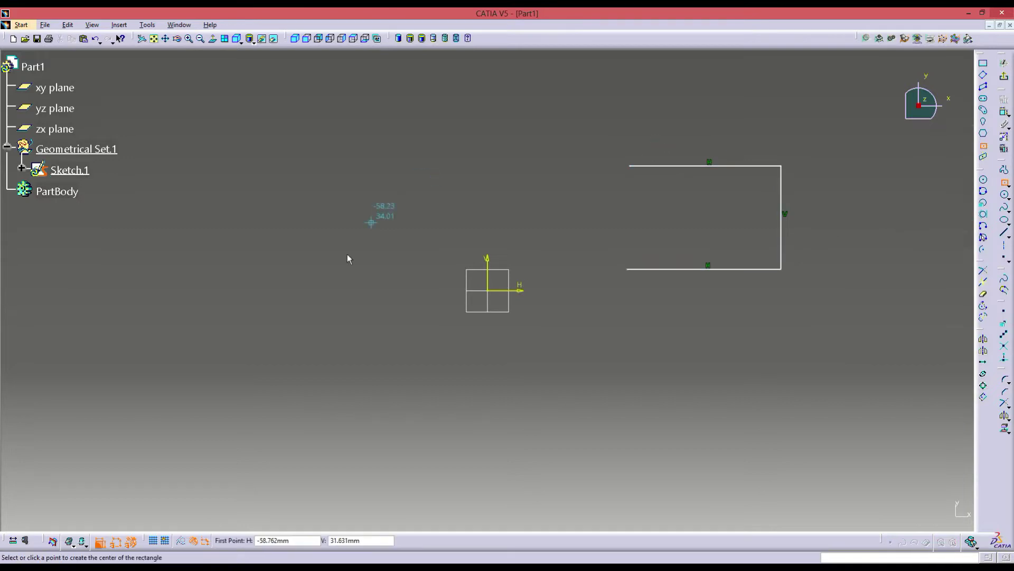
pyautogui.click(182, 289)
pyautogui.click(290, 198)
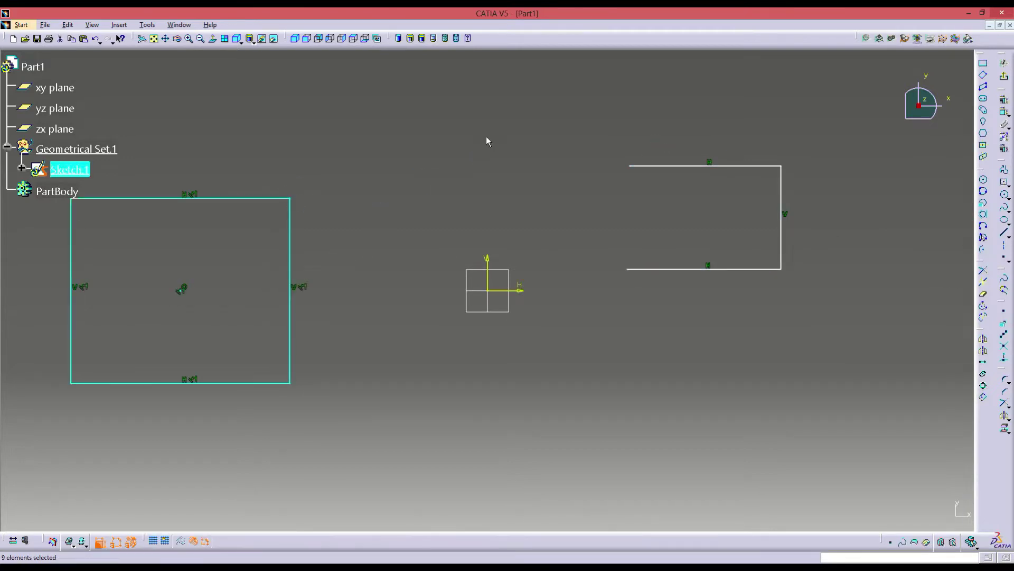
pyautogui.click(512, 193)
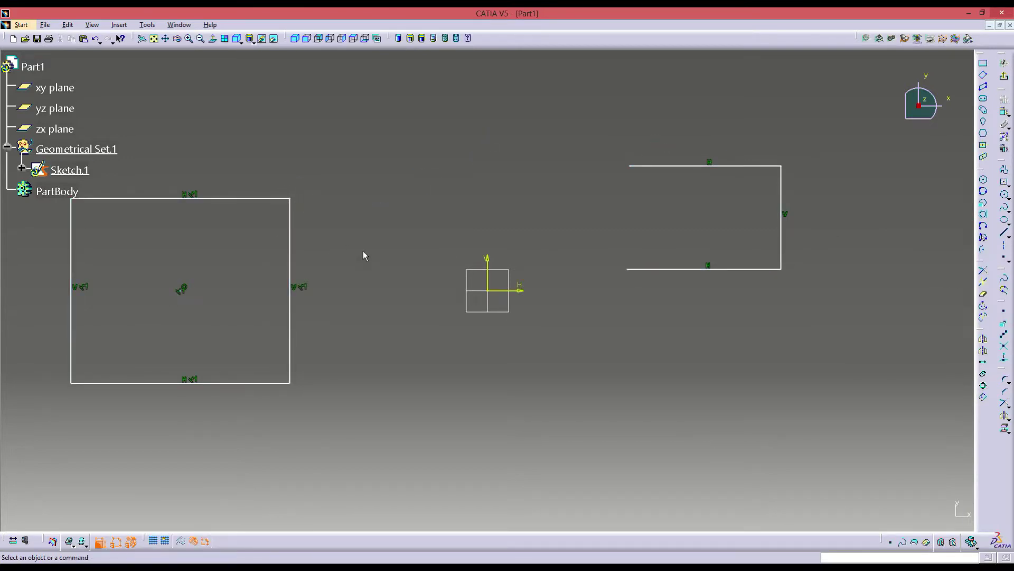
# - Fillet the corner between the profile's top and right lines and set its radius to 15
pyautogui.click(1004, 383)
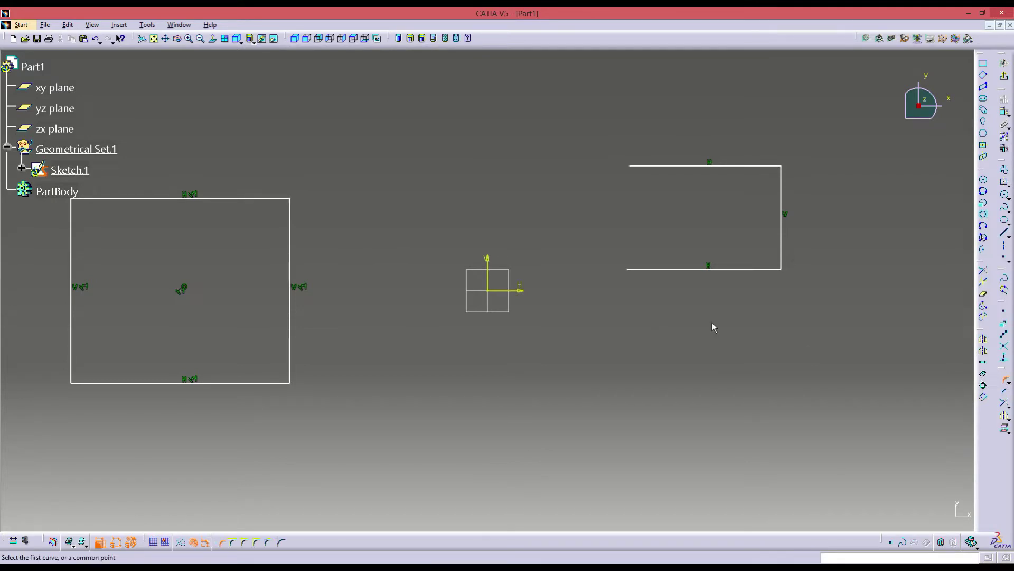
pyautogui.moveTo(781, 169)
pyautogui.mouseDown(button='middle')
pyautogui.moveTo(625, 238)
pyautogui.moveTo(738, 186)
pyautogui.mouseUp(button='middle')
pyautogui.click(761, 207)
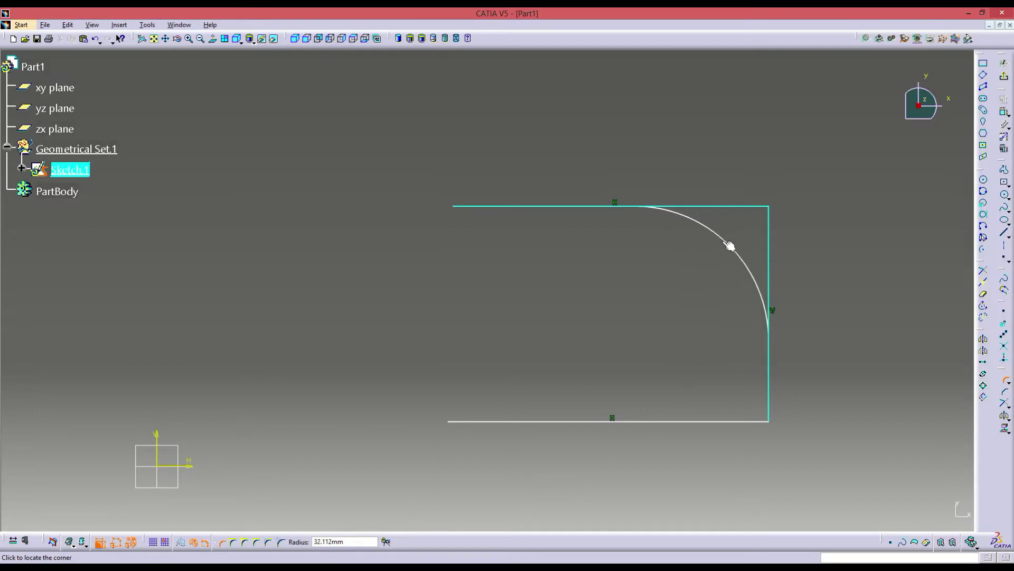
pyautogui.click(757, 224)
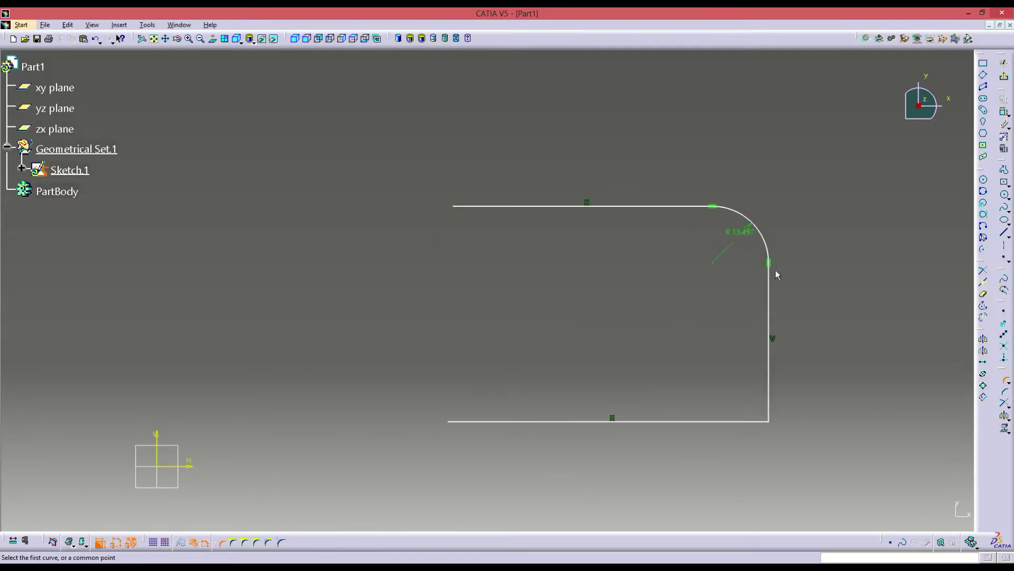
pyautogui.click(767, 244)
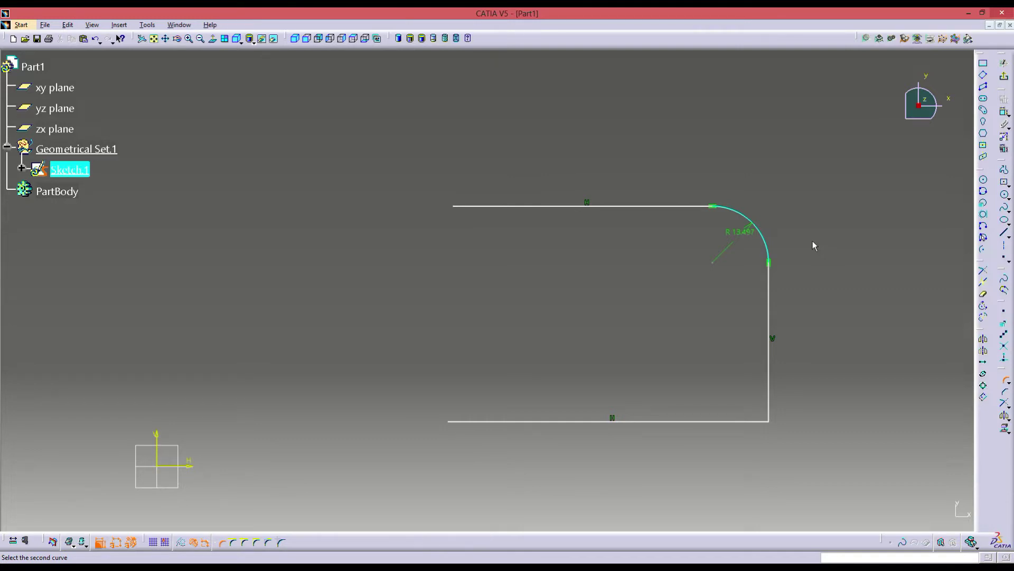
pyautogui.doubleClick(739, 232)
pyautogui.write('15')
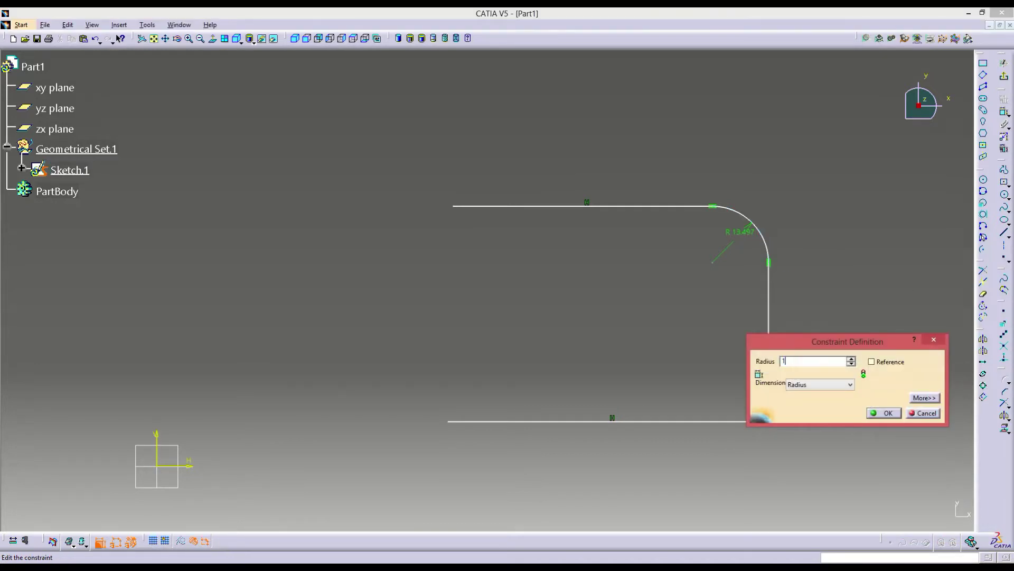
pyautogui.press('Return')
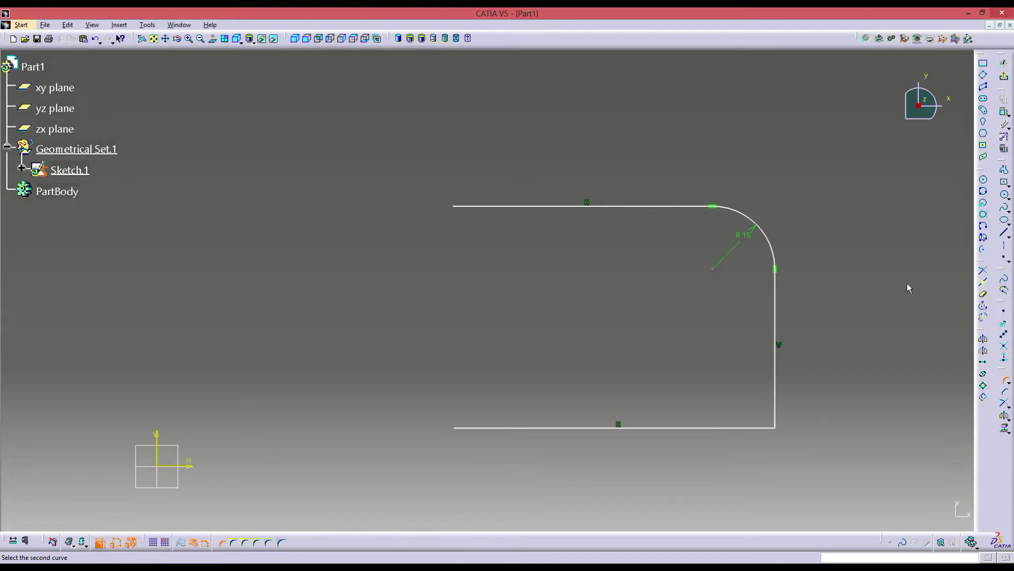
# - Fillet the corner between the profile's bottom and right lines and set its radius to 12.5
pyautogui.click(763, 427)
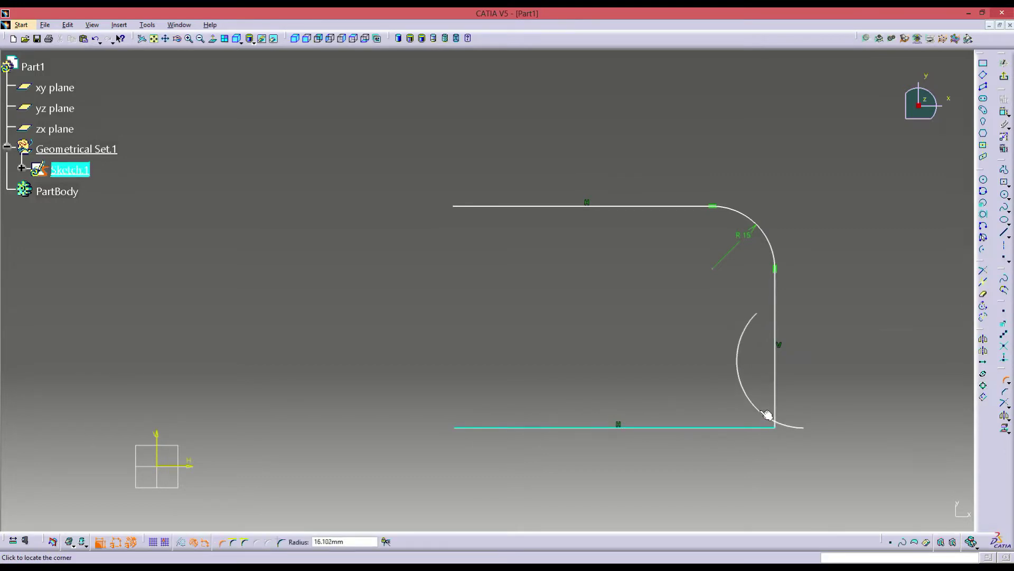
pyautogui.click(763, 420)
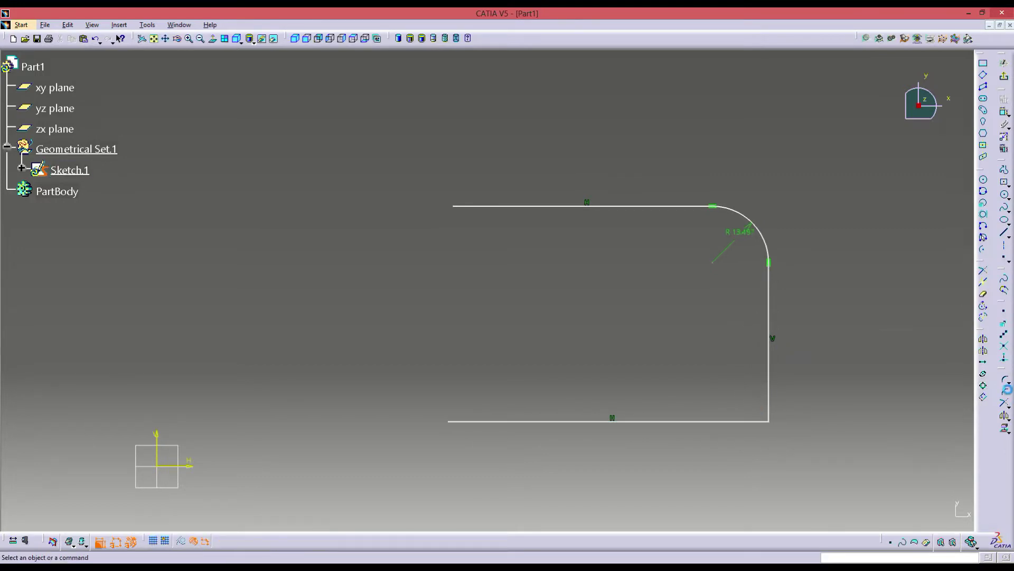
pyautogui.click(756, 421)
pyautogui.click(761, 410)
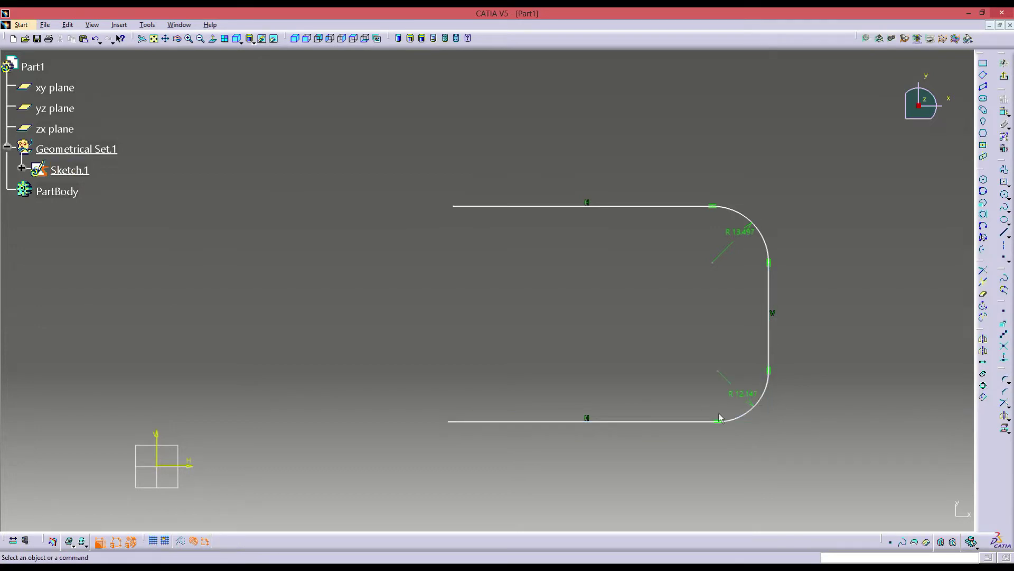
pyautogui.doubleClick(744, 395)
pyautogui.write('12.5')
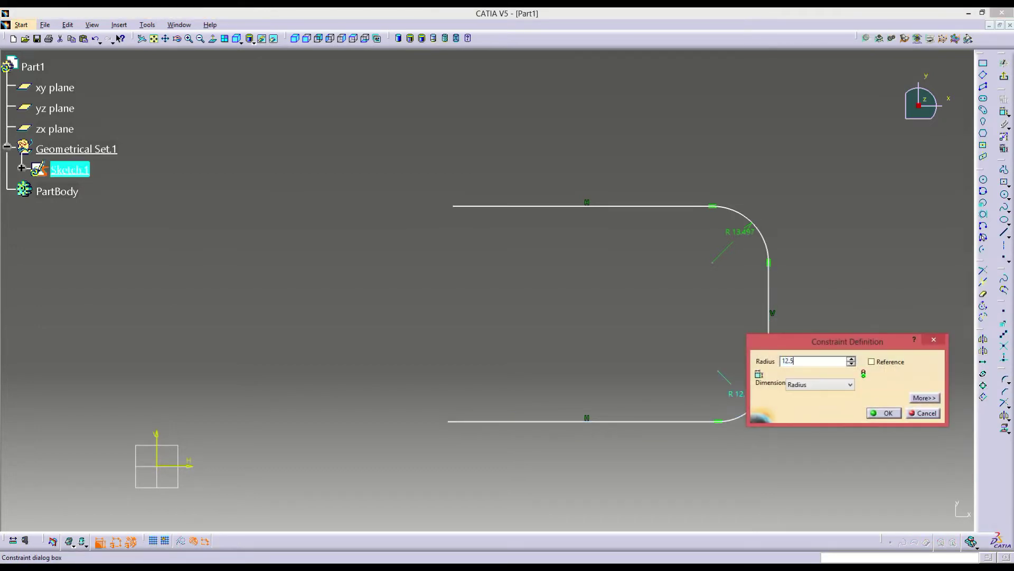
pyautogui.press('Return')
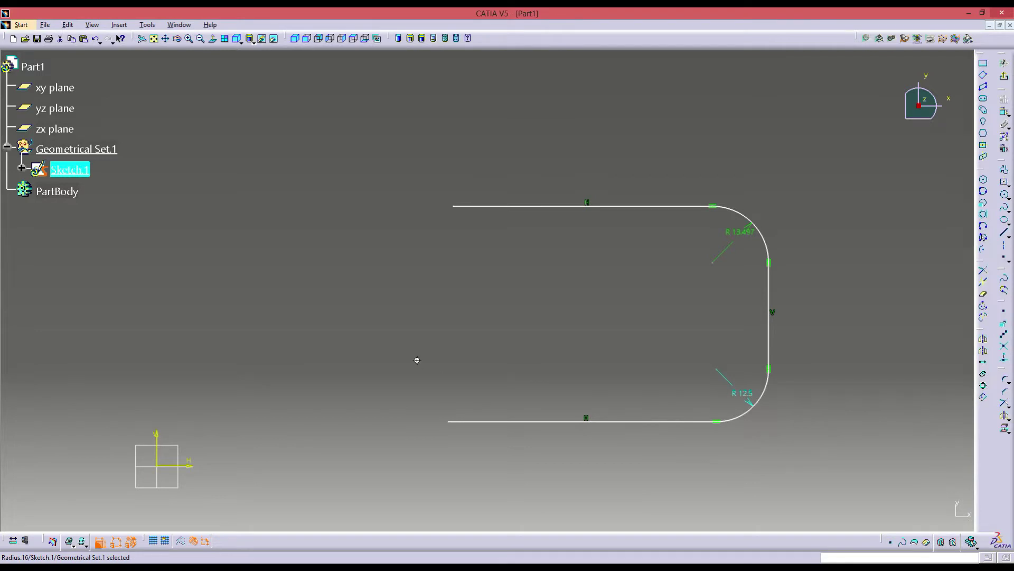
pyautogui.moveTo(417, 358)
pyautogui.mouseDown(button='middle')
pyautogui.moveTo(528, 301)
pyautogui.moveTo(528, 342)
pyautogui.moveTo(659, 290)
pyautogui.mouseUp(button='middle')
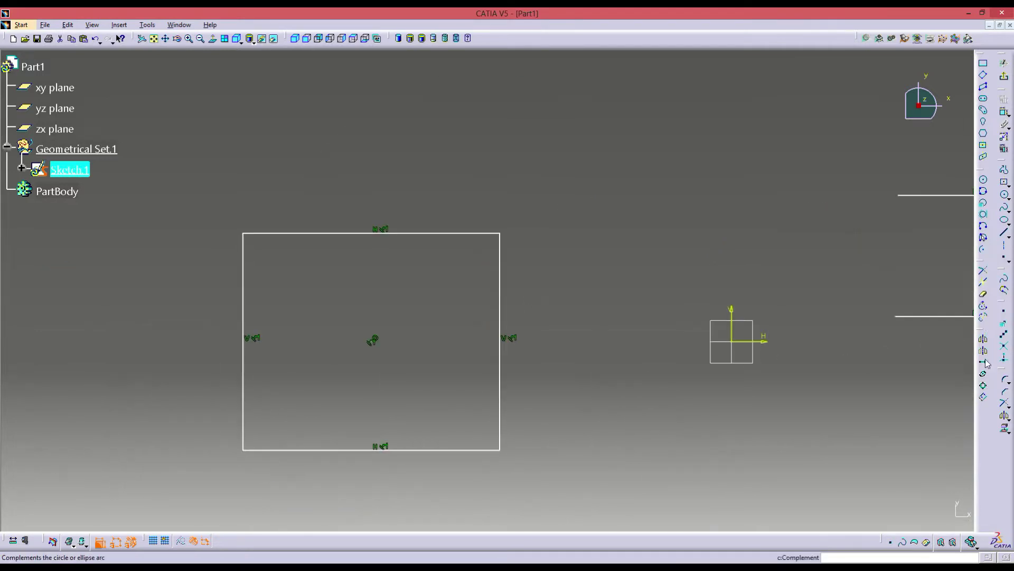
# - Round the rectangle's top-right and bottom-right corners, then undo them
pyautogui.click(485, 233)
pyautogui.click(499, 248)
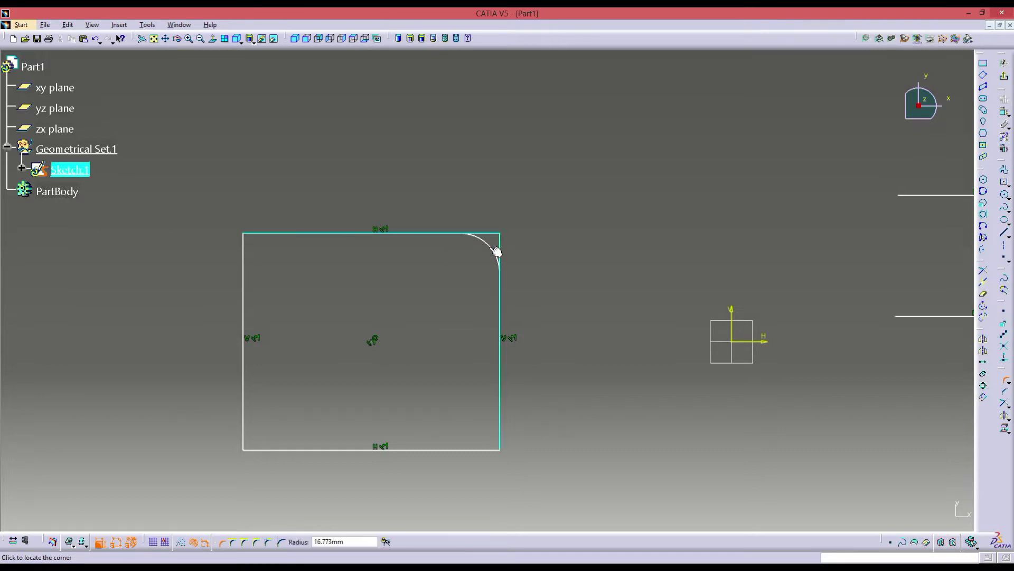
pyautogui.click(486, 449)
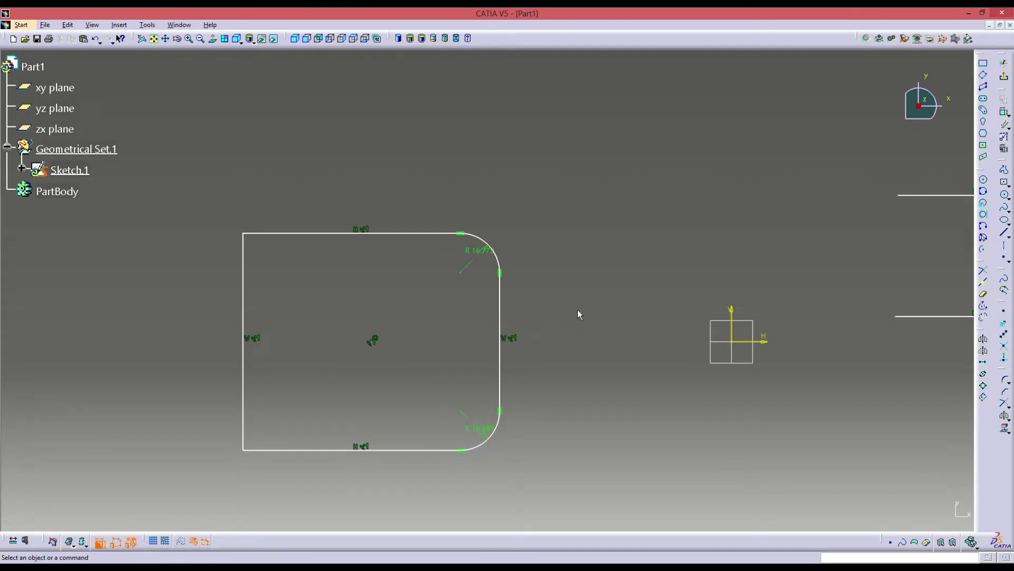
pyautogui.hotkey('ctrl', 'z')
pyautogui.hotkey('ctrl', 'z')
# - Fillet all four rectangle corners at once with radius 25
pyautogui.click(1005, 381)
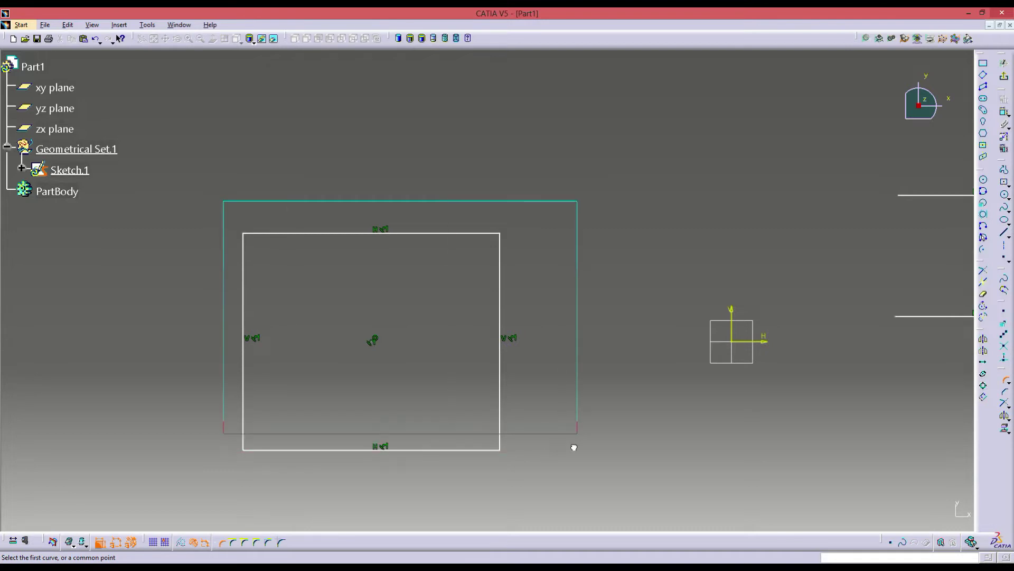
pyautogui.moveTo(222, 205); pyautogui.dragTo(573, 485)
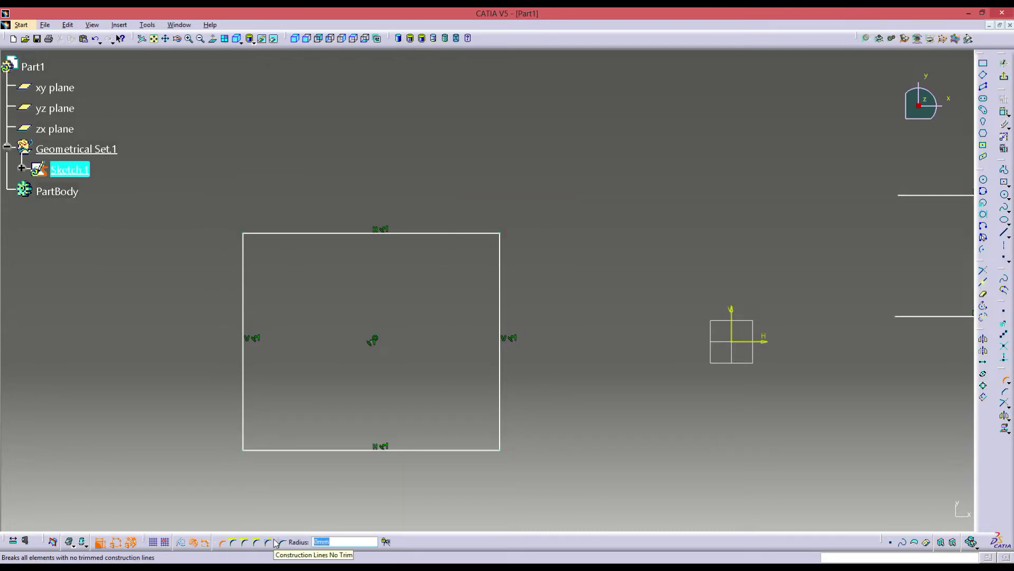
pyautogui.write('25')
pyautogui.press('Return')
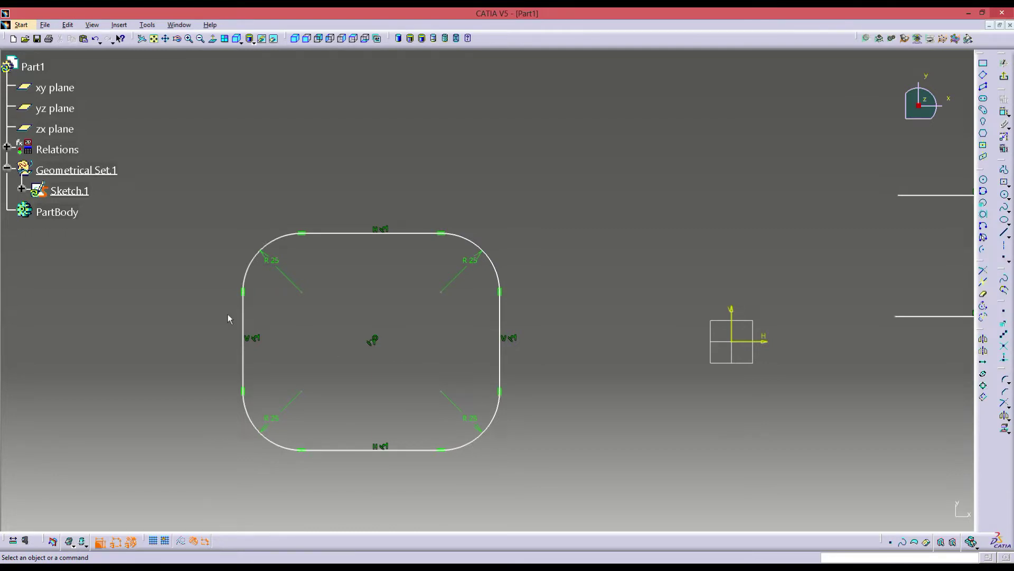
# - Change the corner radii to 20 and then 15, then undo both changes
pyautogui.doubleClick(279, 261)
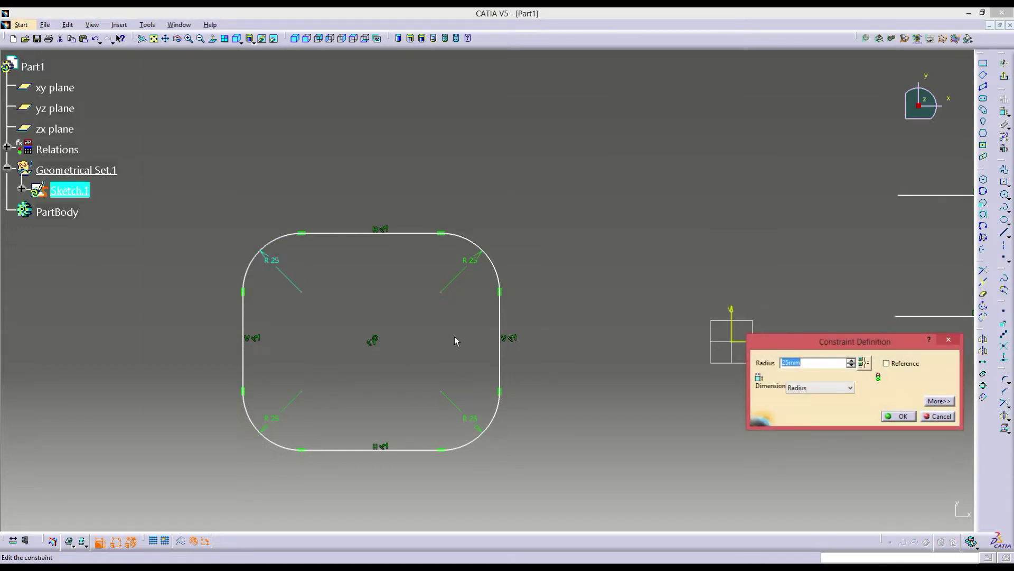
pyautogui.write('20')
pyautogui.press('Return')
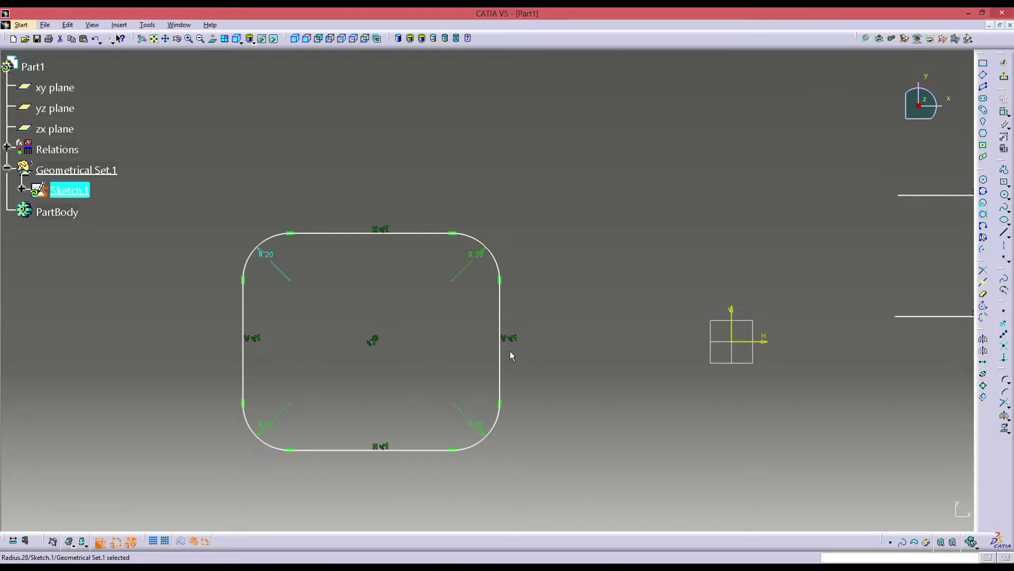
pyautogui.doubleClick(479, 426)
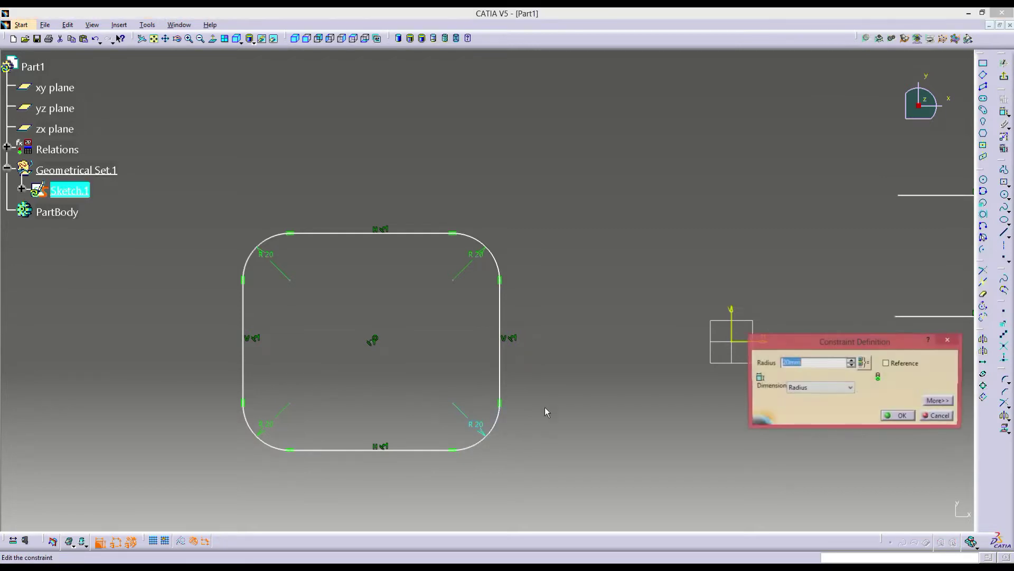
pyautogui.write('15')
pyautogui.press('Return')
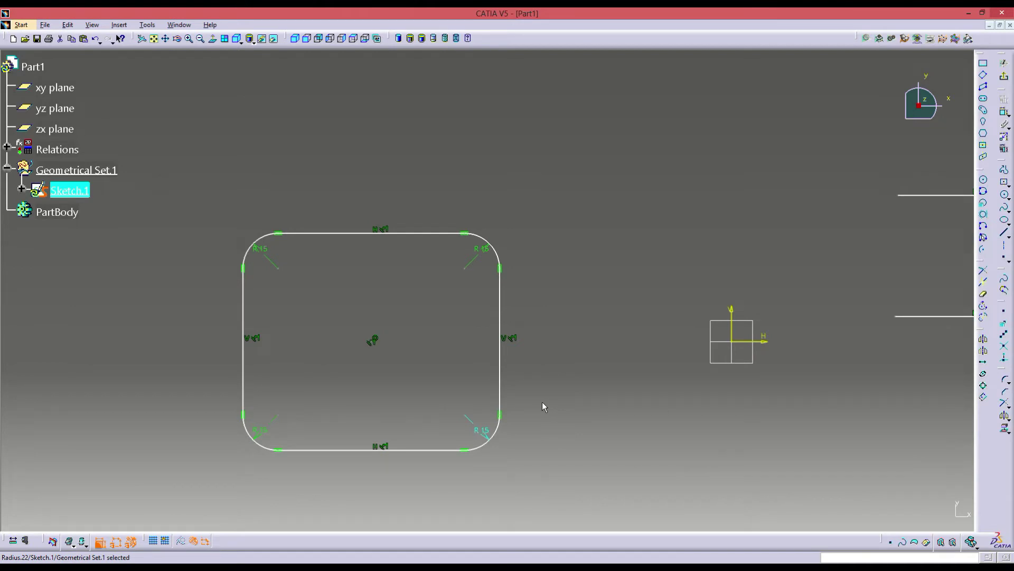
pyautogui.hotkey('ctrl', 'z')
pyautogui.hotkey('ctrl', 'z')
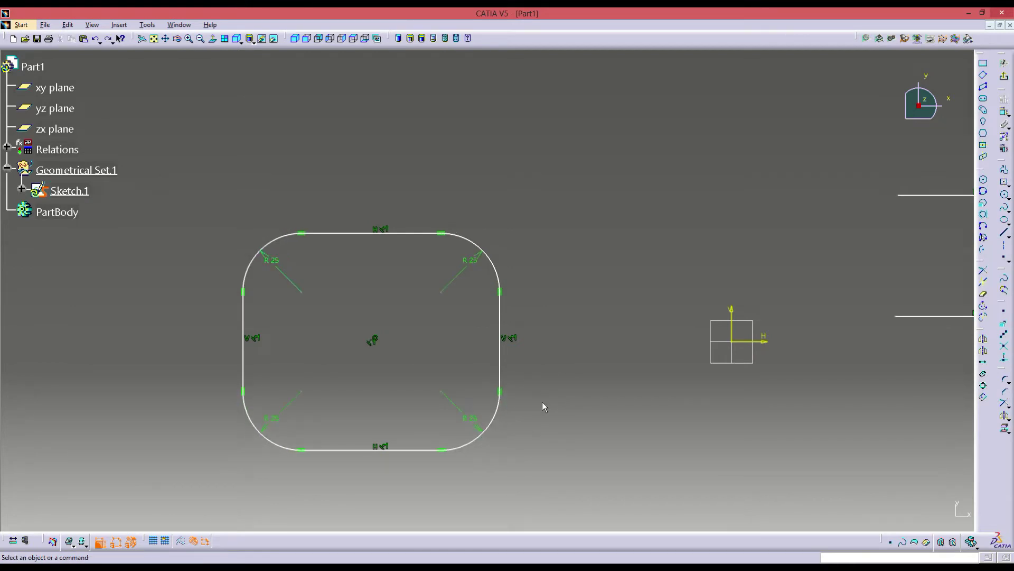
pyautogui.hotkey('ctrl', 'z')
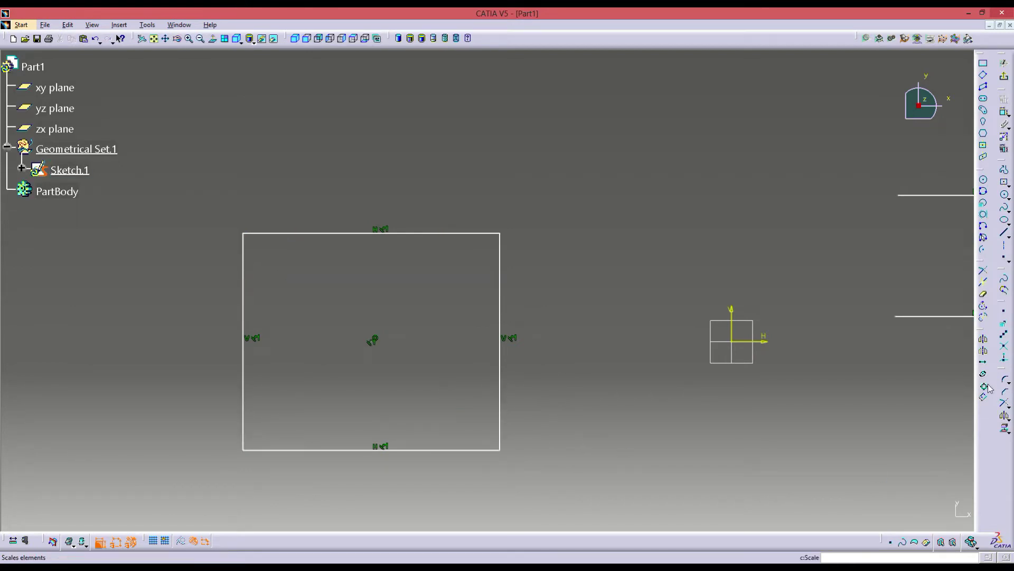
# - Fillet the rectangle's top-right and bottom-right corners individually
pyautogui.click(1005, 379)
pyautogui.click(470, 234)
pyautogui.click(500, 259)
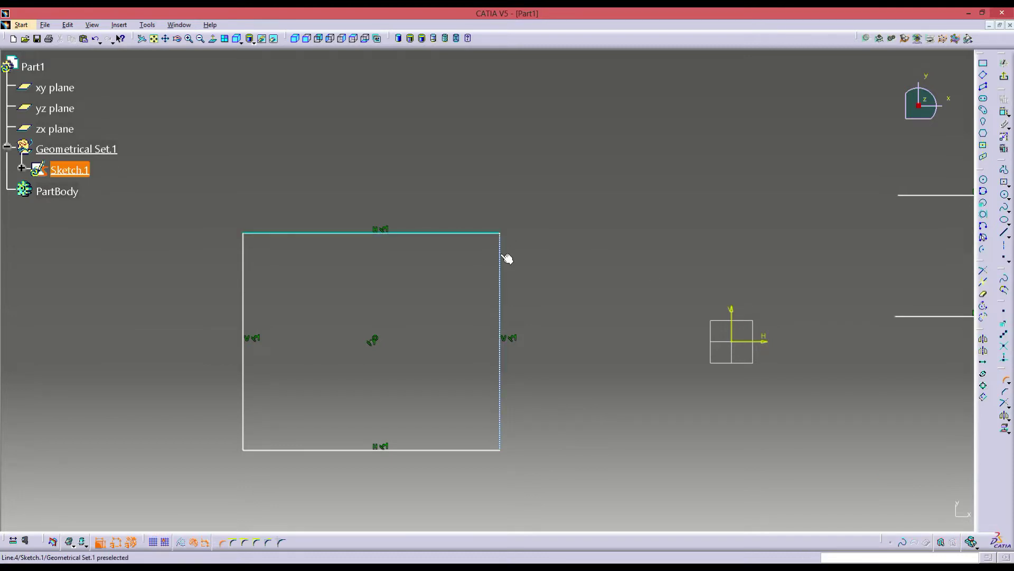
pyautogui.click(485, 255)
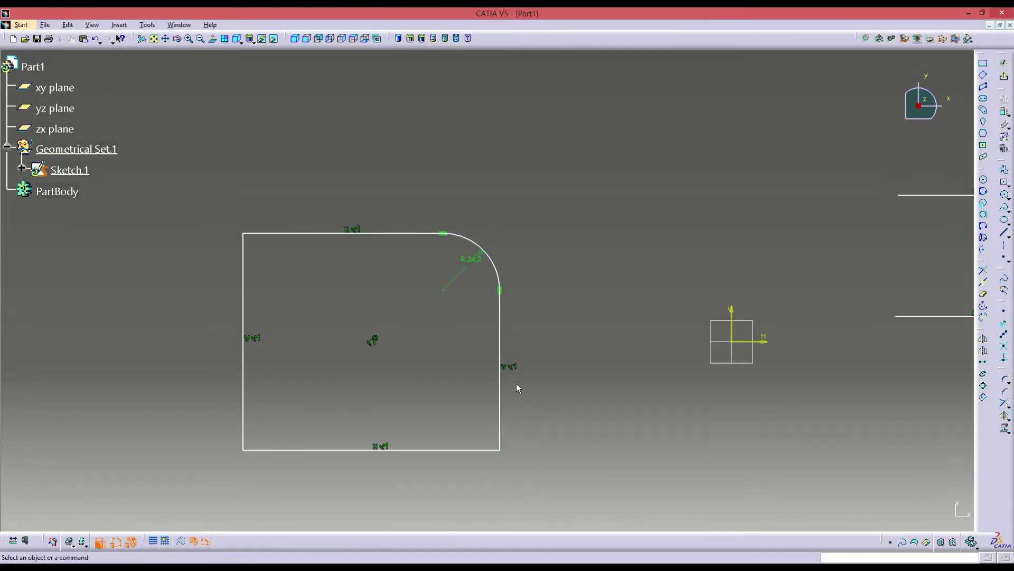
pyautogui.click(1005, 379)
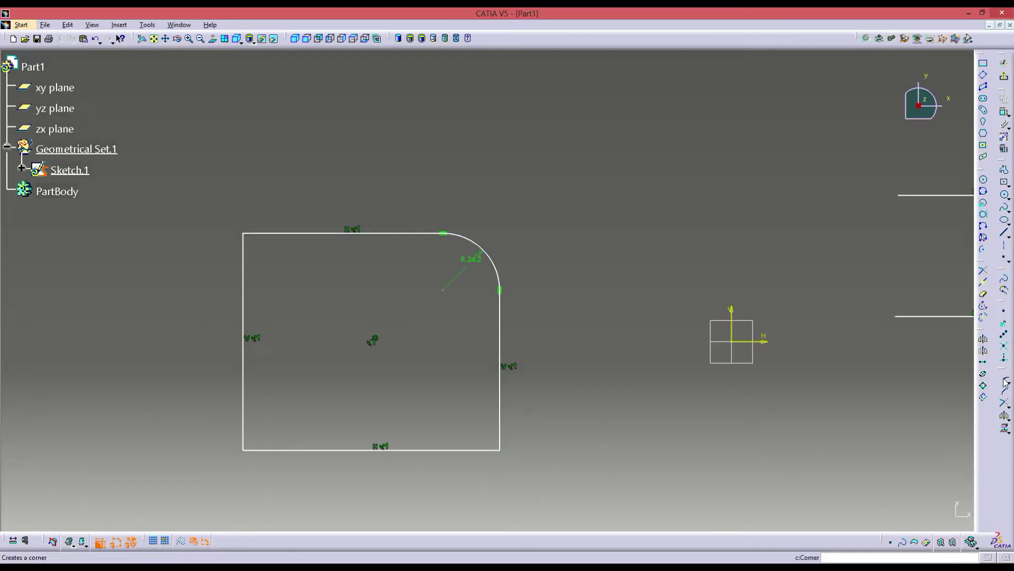
pyautogui.click(486, 449)
pyautogui.click(499, 432)
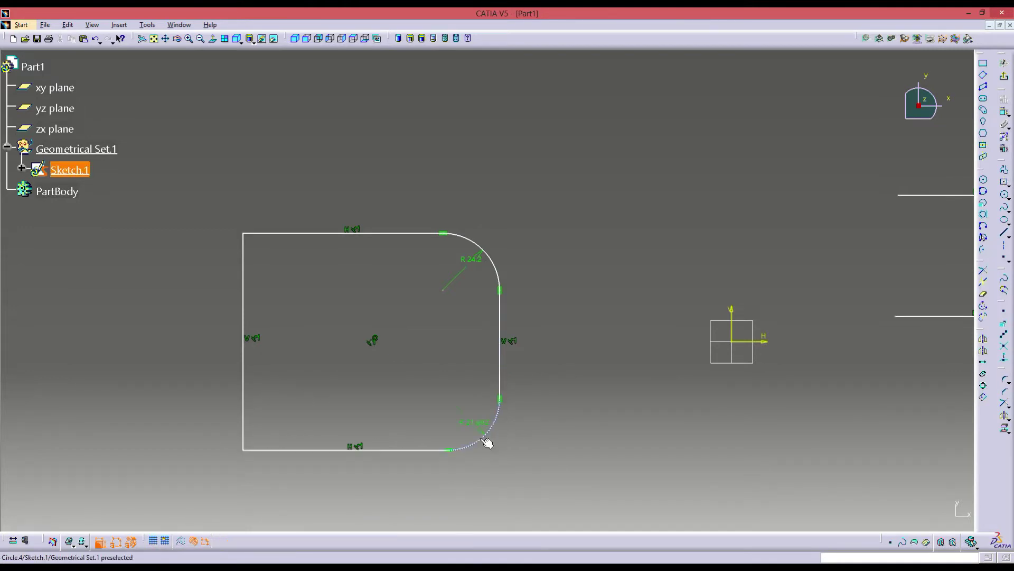
# - Set the bottom-right radius to 20 and top-right to 15, then undo to square corners
pyautogui.doubleClick(473, 422)
pyautogui.write('20')
pyautogui.press('Return')
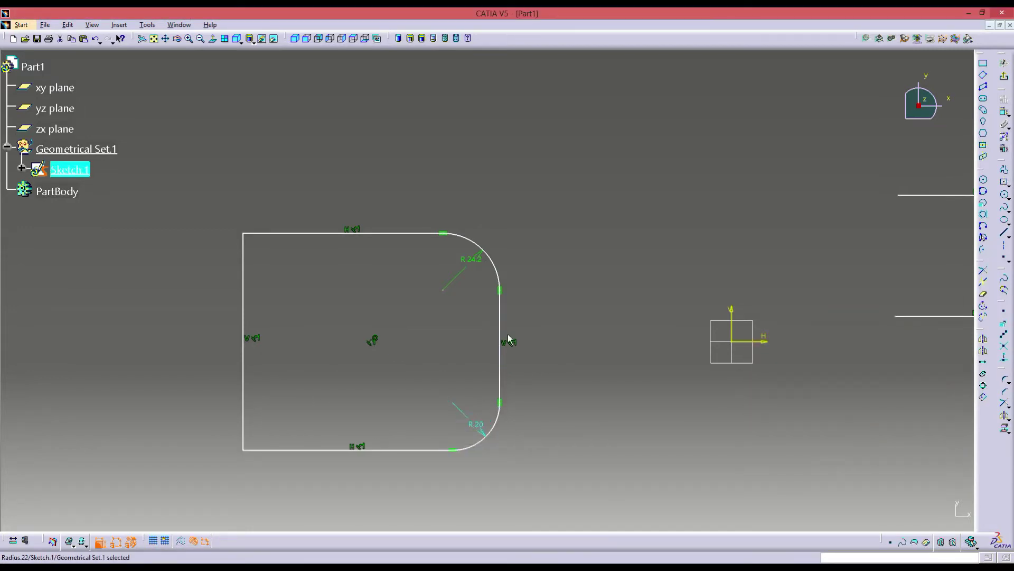
pyautogui.click(492, 263)
pyautogui.doubleClick(477, 265)
pyautogui.write('15')
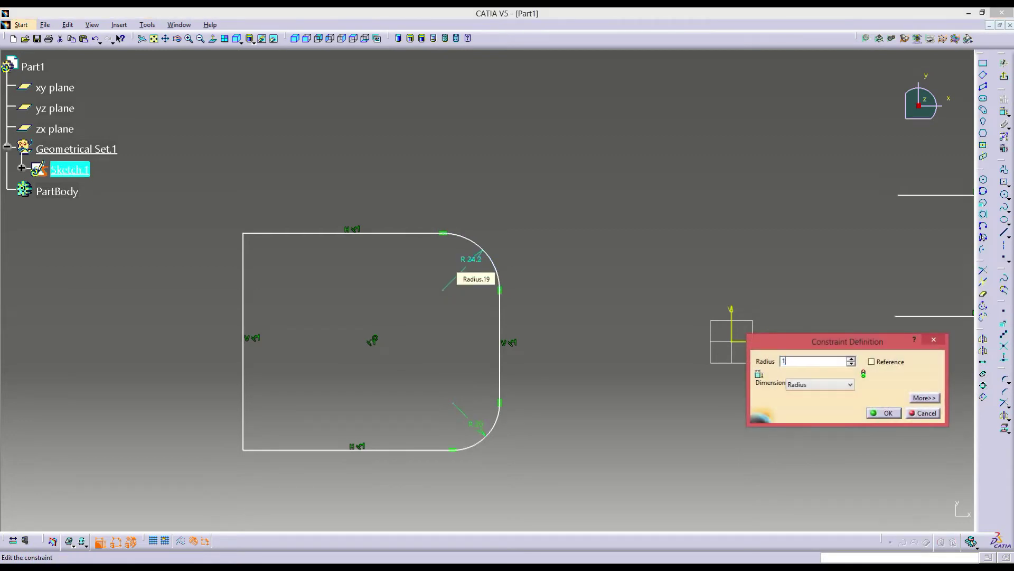
pyautogui.press('Return')
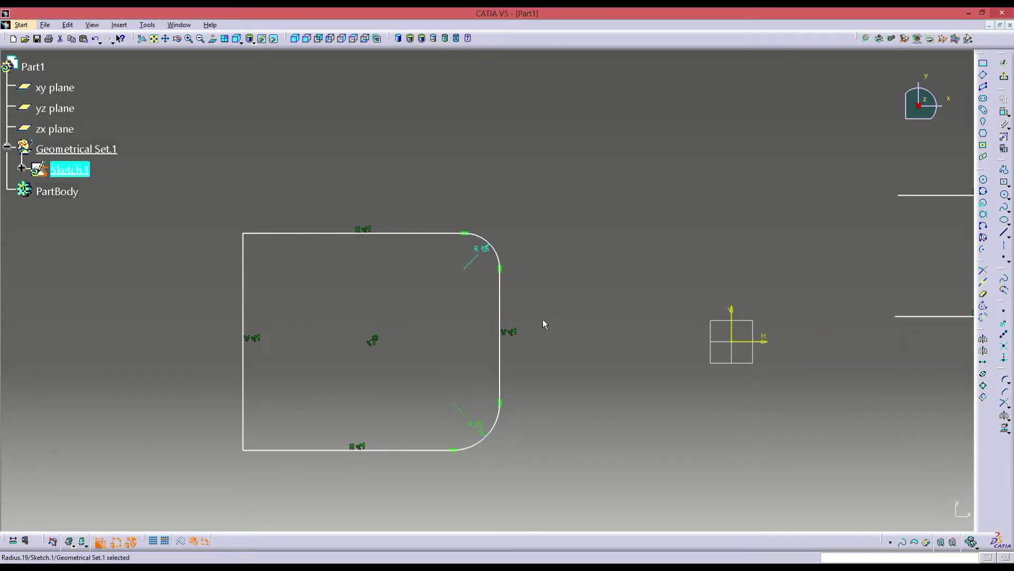
pyautogui.hotkey('ctrl', 'z')
pyautogui.hotkey('ctrl', 'z')
pyautogui.hotkey('ctrl', 'z')
pyautogui.hotkey('ctrl', 'z')
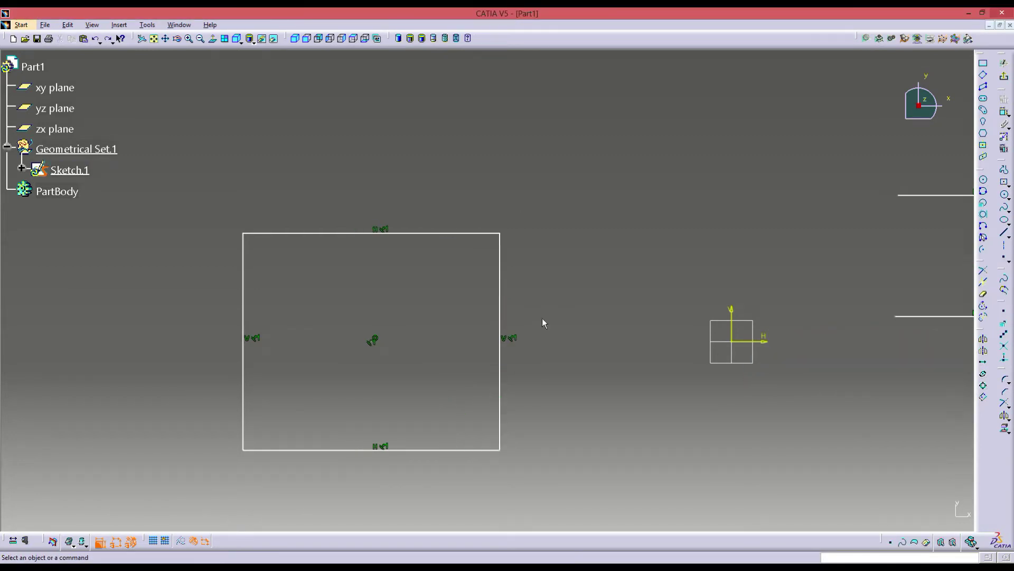
# - Fillet all four rectangle corners at once with a 10 mm radius
pyautogui.click(1004, 379)
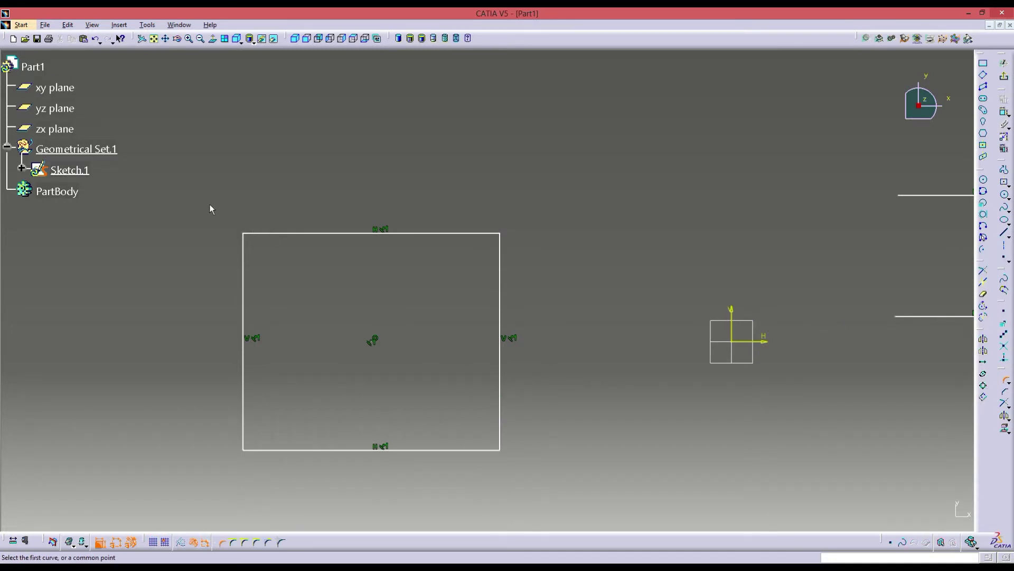
pyautogui.moveTo(210, 206)
pyautogui.mouseDown()
pyautogui.moveTo(521, 491)
pyautogui.moveTo(588, 488)
pyautogui.mouseUp()
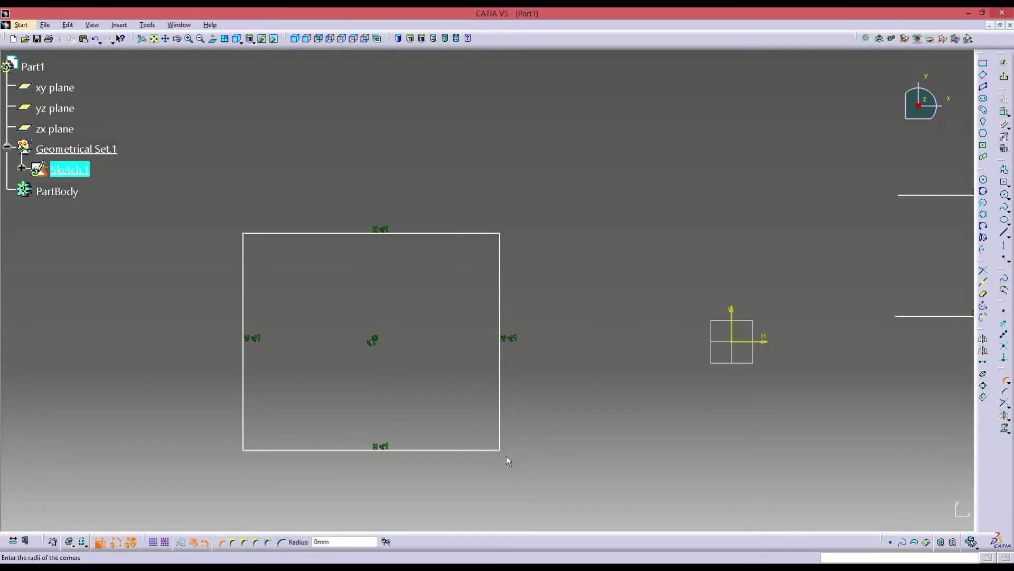
pyautogui.click(333, 542)
pyautogui.write('10')
pyautogui.press('Return')
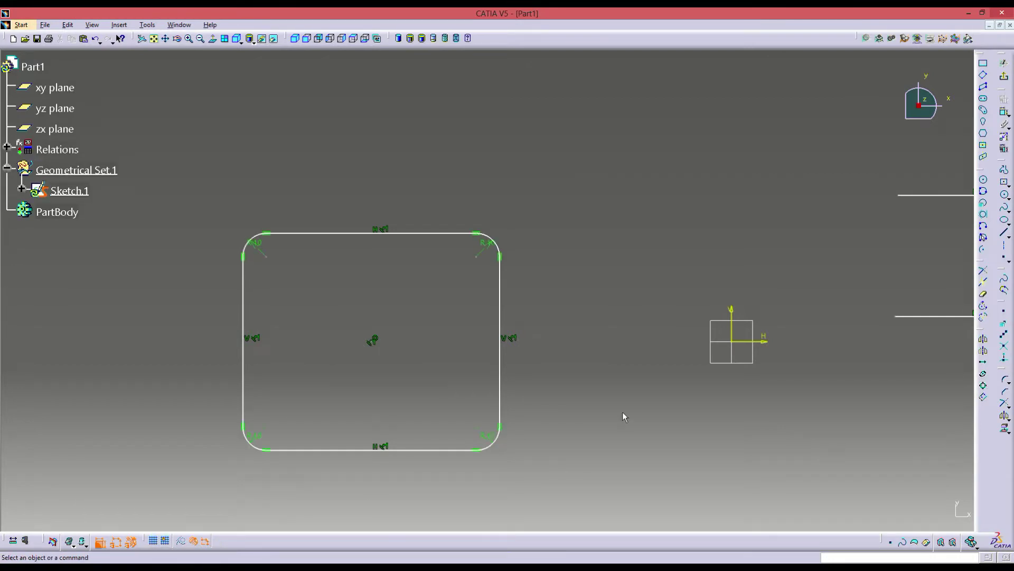
pyautogui.moveTo(624, 417)
pyautogui.mouseDown(button='middle')
pyautogui.moveTo(623, 465)
pyautogui.moveTo(322, 407)
pyautogui.mouseUp(button='middle')
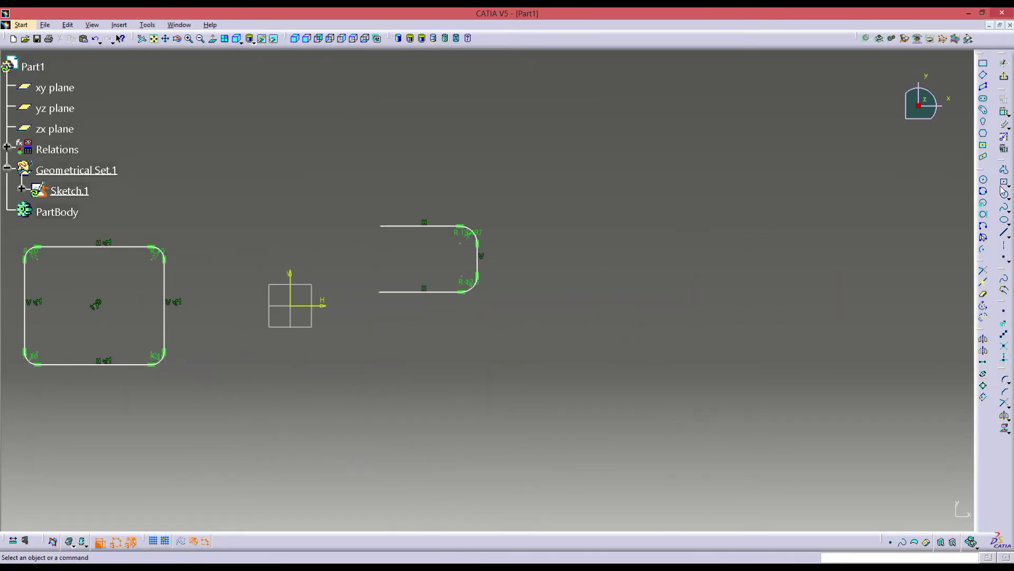
# - Draw a connected eight-segment zigzag of alternating peaks and valleys right of the U-shaped profile
pyautogui.click(1003, 171)
pyautogui.moveTo(657, 321); pyautogui.dragTo(511, 346, button='middle')
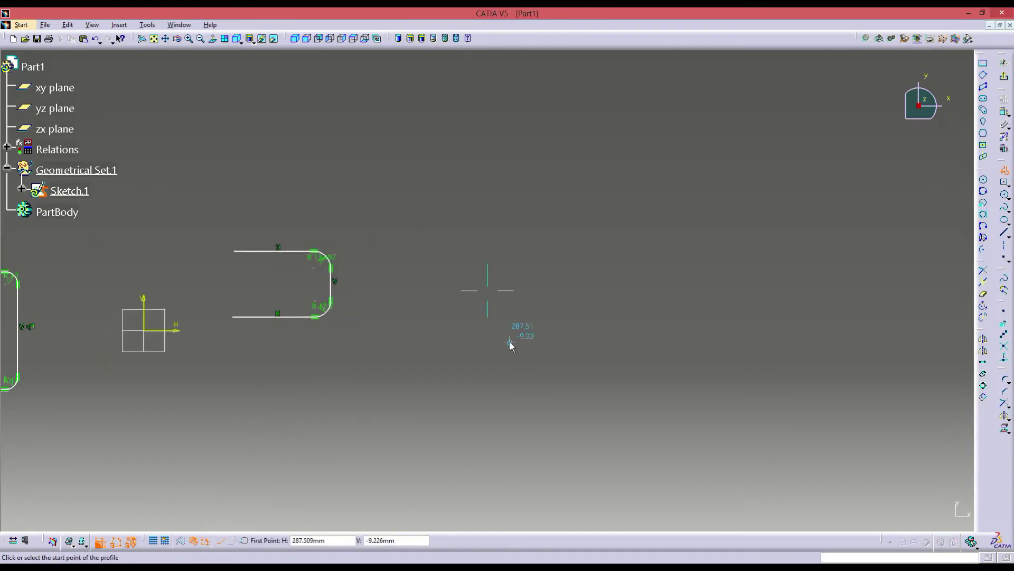
pyautogui.click(431, 379)
pyautogui.click(488, 309)
pyautogui.click(591, 378)
pyautogui.click(636, 315)
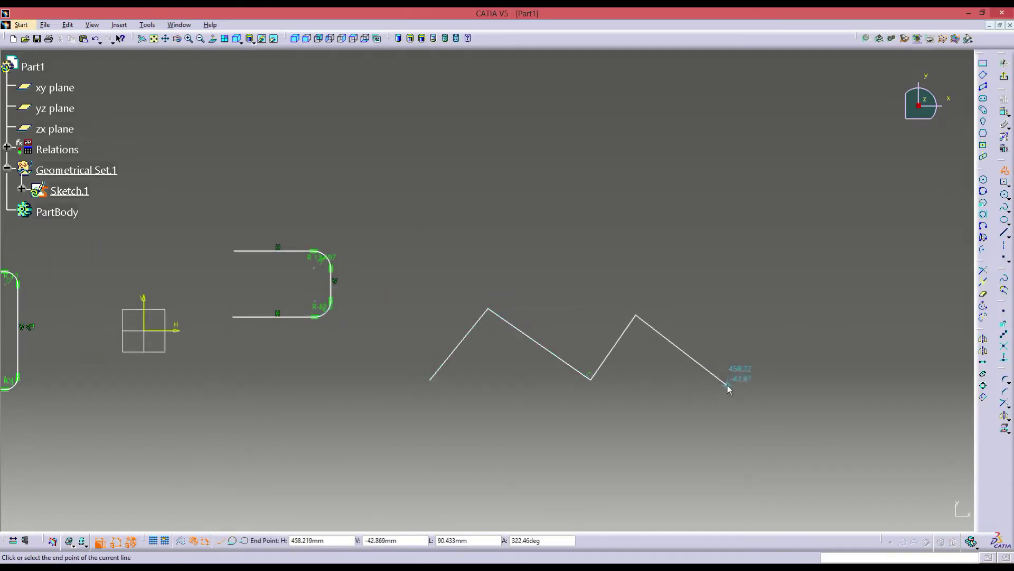
pyautogui.click(727, 384)
pyautogui.click(762, 301)
pyautogui.click(863, 389)
pyautogui.click(910, 294)
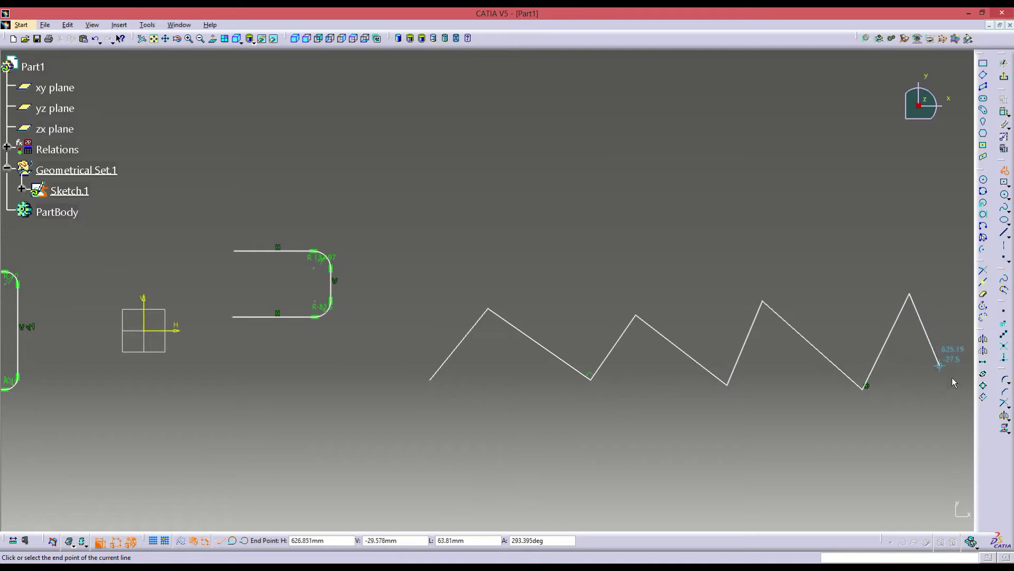
pyautogui.doubleClick(950, 379)
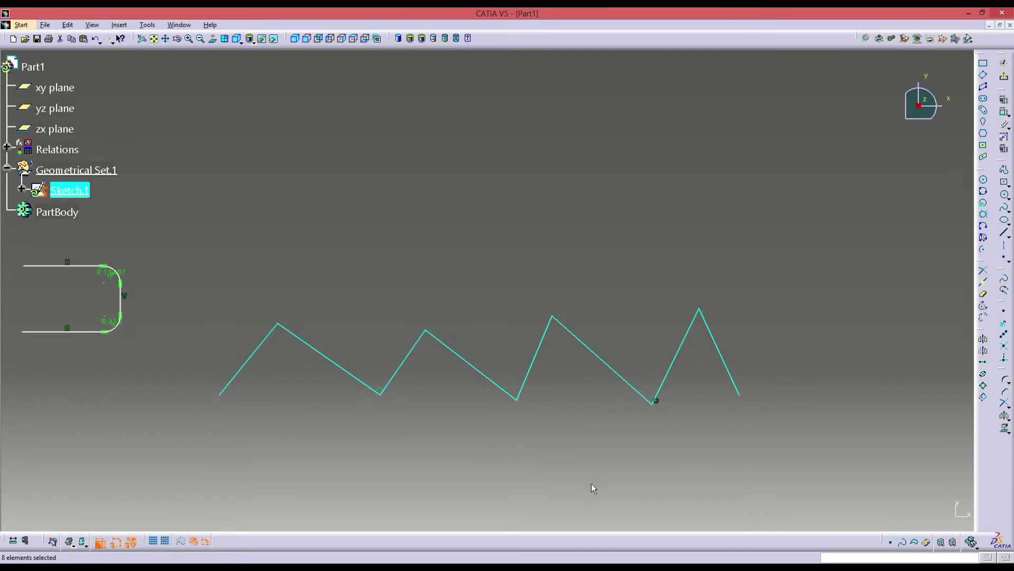
pyautogui.click(413, 415)
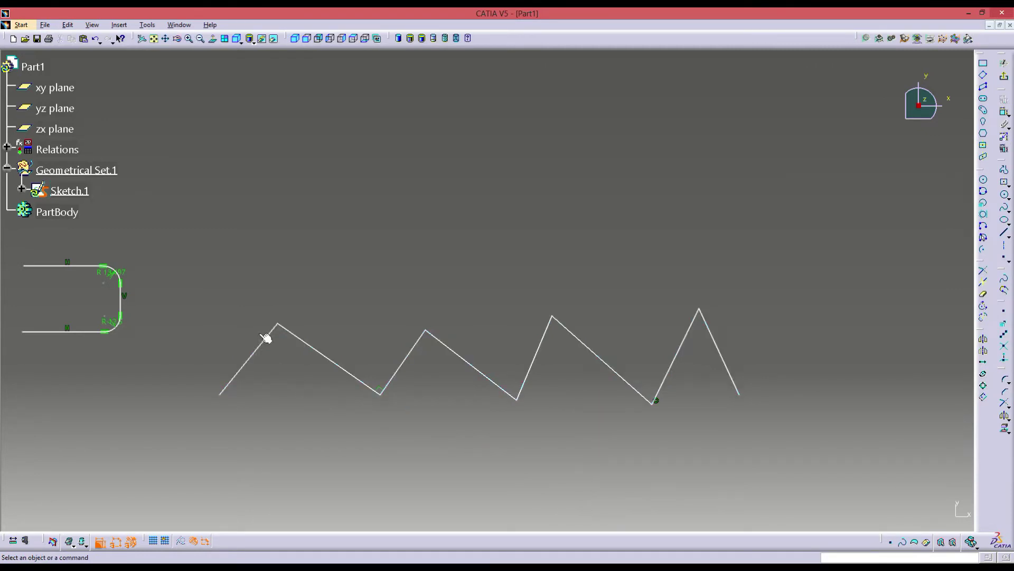
# - Fillet every zigzag bend with radius 2.5, enlarge the fillet to 10, and select all profiles
pyautogui.click(1005, 380)
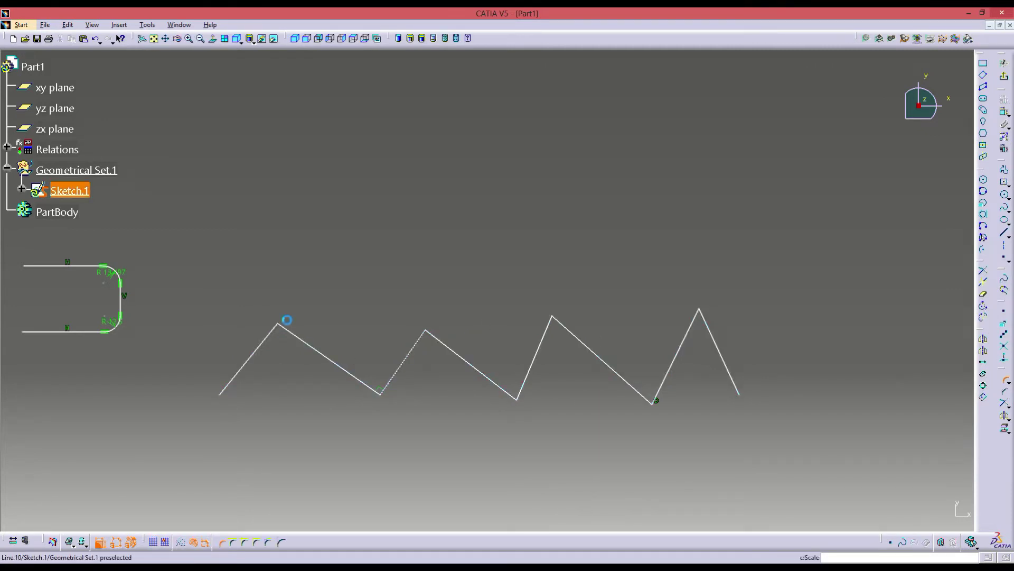
pyautogui.moveTo(186, 298); pyautogui.dragTo(805, 463)
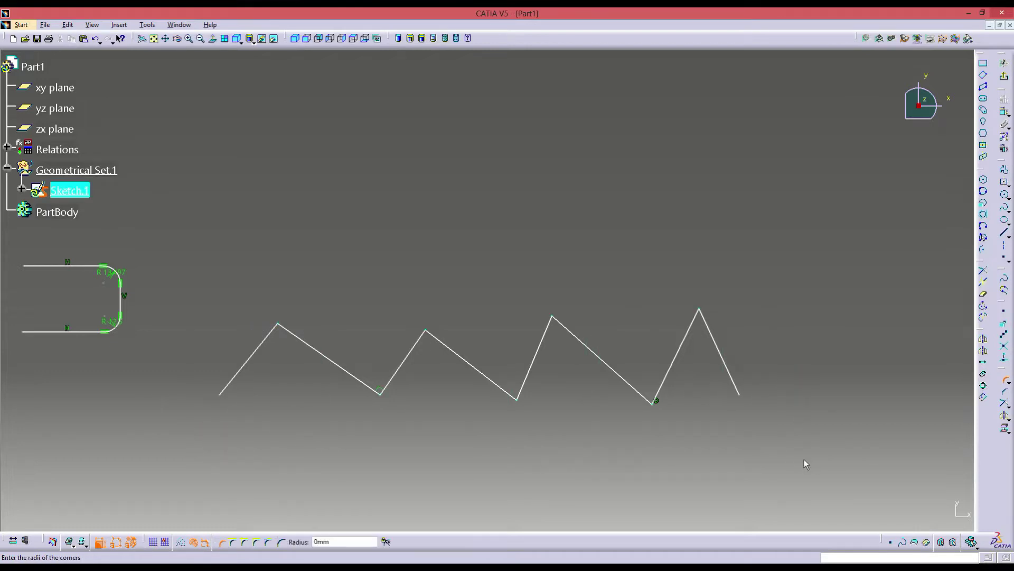
pyautogui.doubleClick(338, 541)
pyautogui.write('2.5')
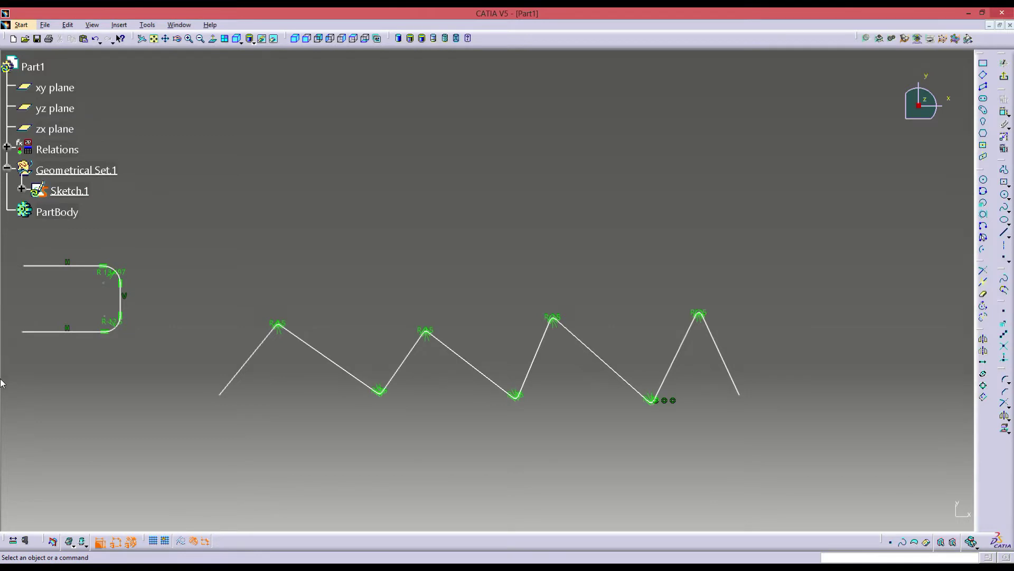
pyautogui.doubleClick(430, 343)
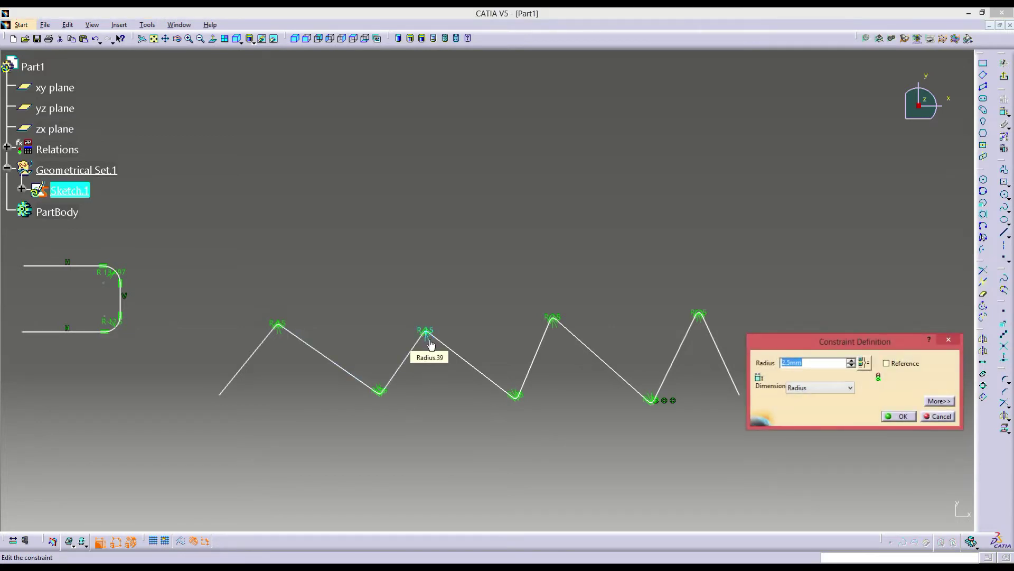
pyautogui.write('10')
pyautogui.press('Return')
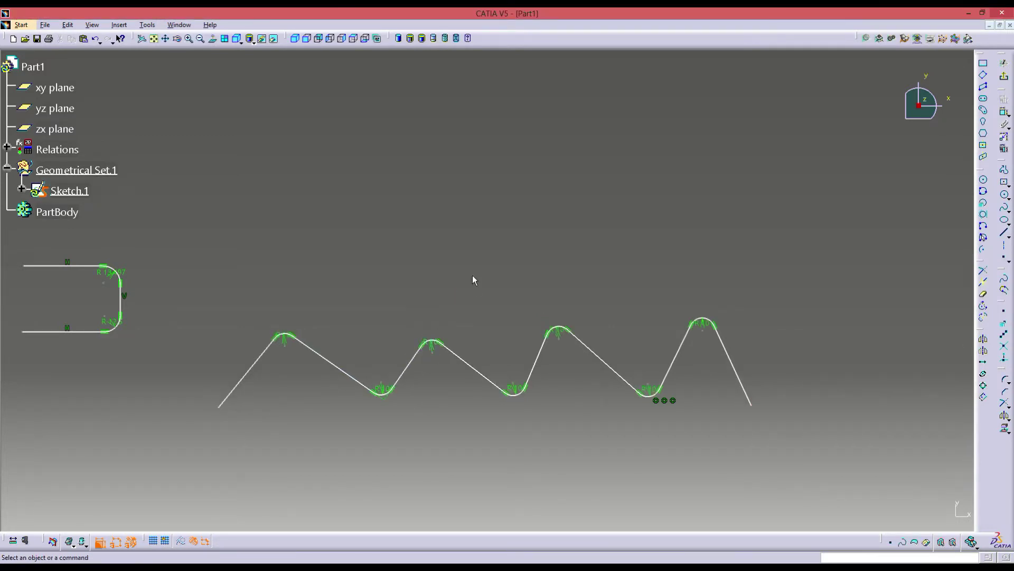
pyautogui.moveTo(469, 272)
pyautogui.mouseDown(button='middle')
pyautogui.moveTo(412, 294)
pyautogui.moveTo(412, 275)
pyautogui.mouseUp(button='middle')
pyautogui.moveTo(140, 216); pyautogui.dragTo(759, 428)
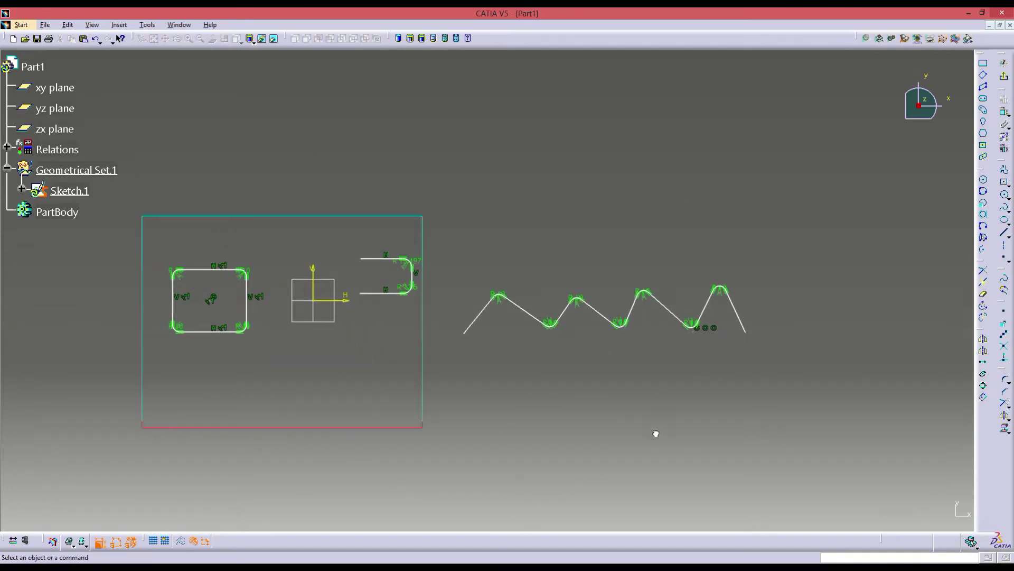
# - Delete the selected rounded rectangle, slot and zigzag profiles
pyautogui.press('Delete')
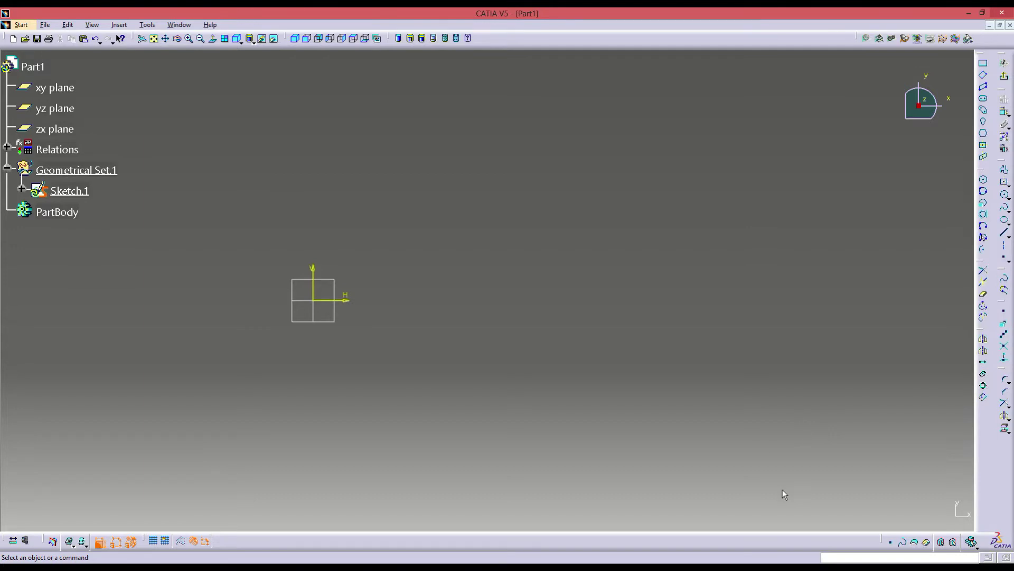
# - Draw a new centred rectangle in the sketch
pyautogui.click(983, 148)
pyautogui.click(599, 294)
pyautogui.click(689, 242)
pyautogui.moveTo(869, 245); pyautogui.dragTo(628, 368, button='middle')
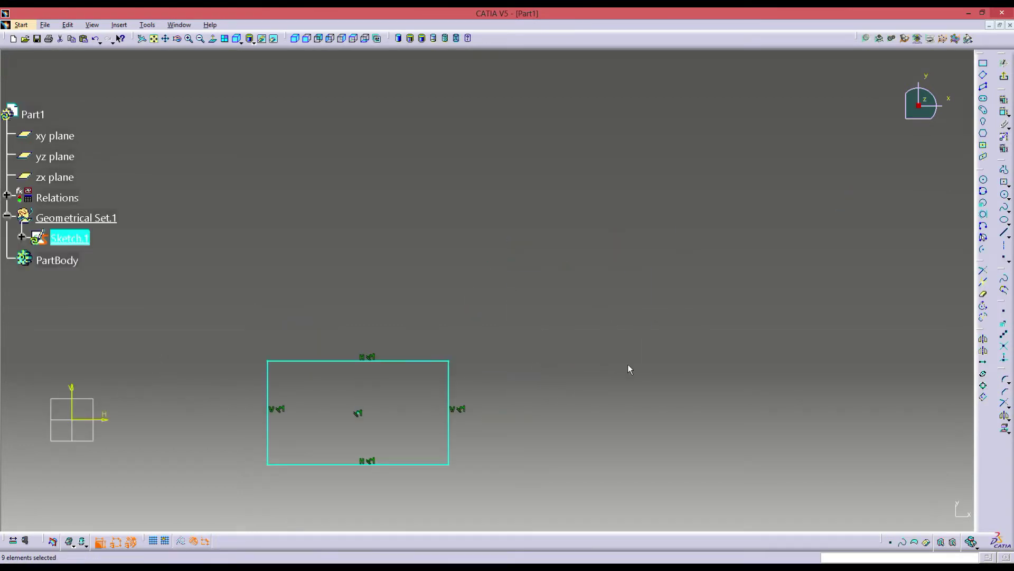
pyautogui.click(629, 369)
# - Draw an open bent profile of three lines, with a slanted side
pyautogui.click(1004, 171)
pyautogui.click(660, 168)
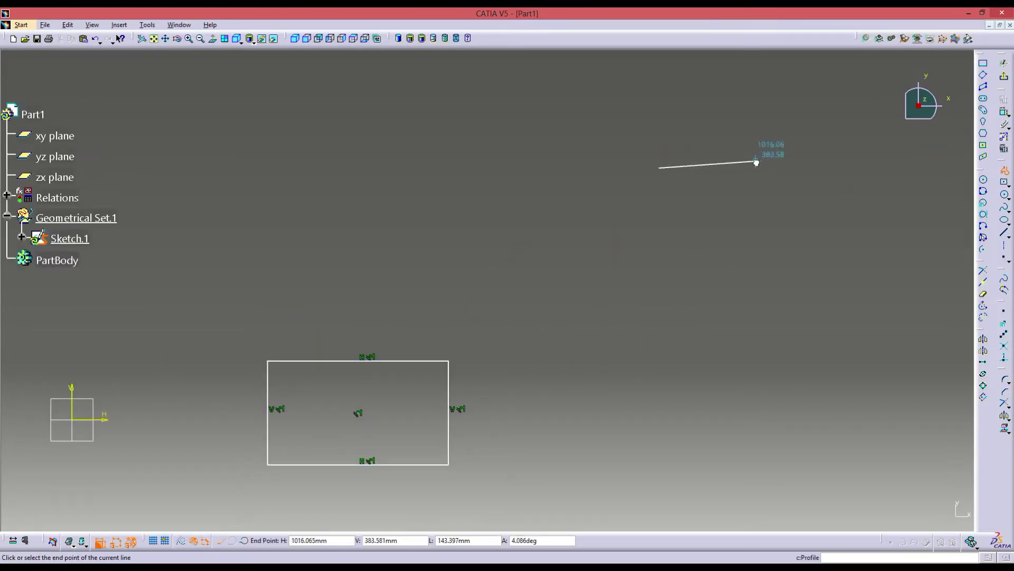
pyautogui.click(756, 162)
pyautogui.click(726, 251)
pyautogui.click(593, 257)
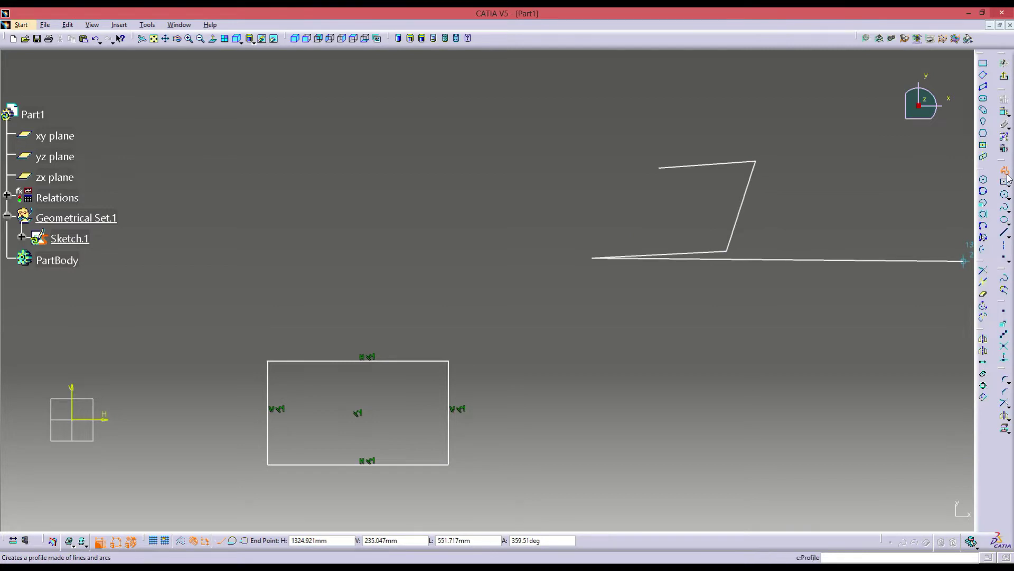
pyautogui.press('Escape')
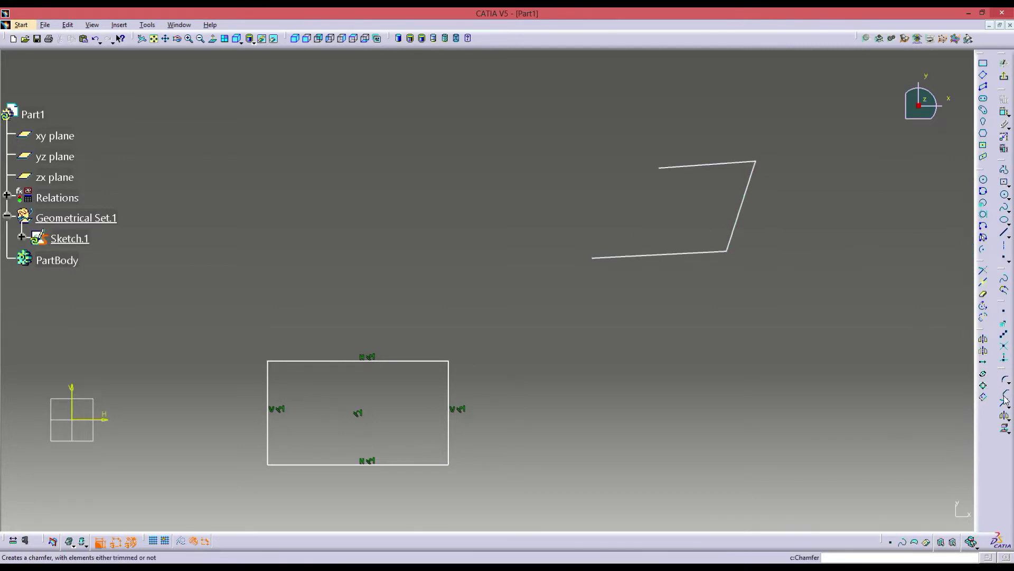
# - Chamfer the corner between the bottom and slanted lines with length 50 and angle 45°
pyautogui.click(1004, 400)
pyautogui.moveTo(729, 324)
pyautogui.keyDown('ctrl'); pyautogui.mouseDown(button='middle')
pyautogui.moveTo(731, 305)
pyautogui.moveTo(685, 322)
pyautogui.mouseUp(button='middle'); pyautogui.keyUp('ctrl')
pyautogui.click(685, 321)
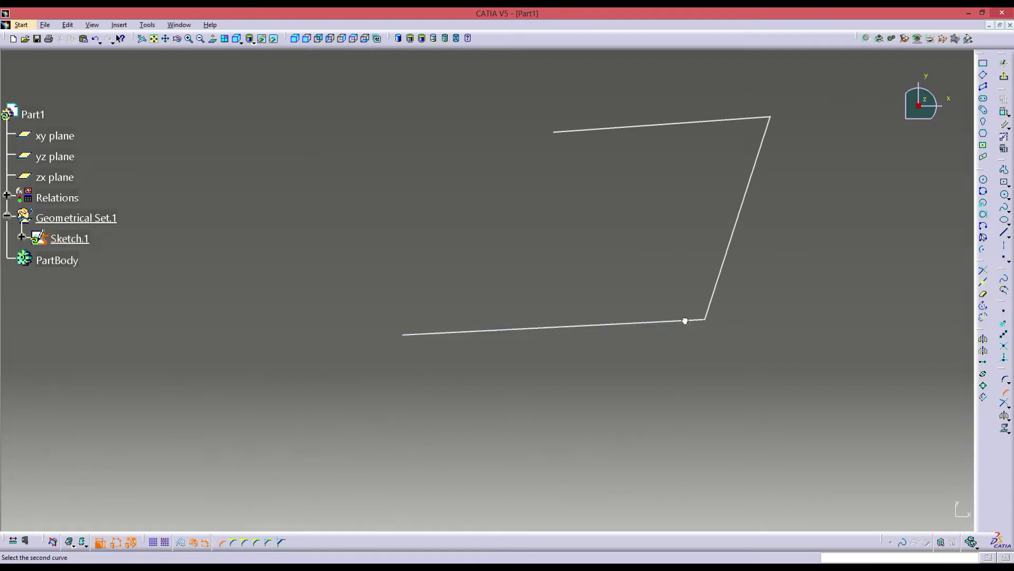
pyautogui.click(711, 299)
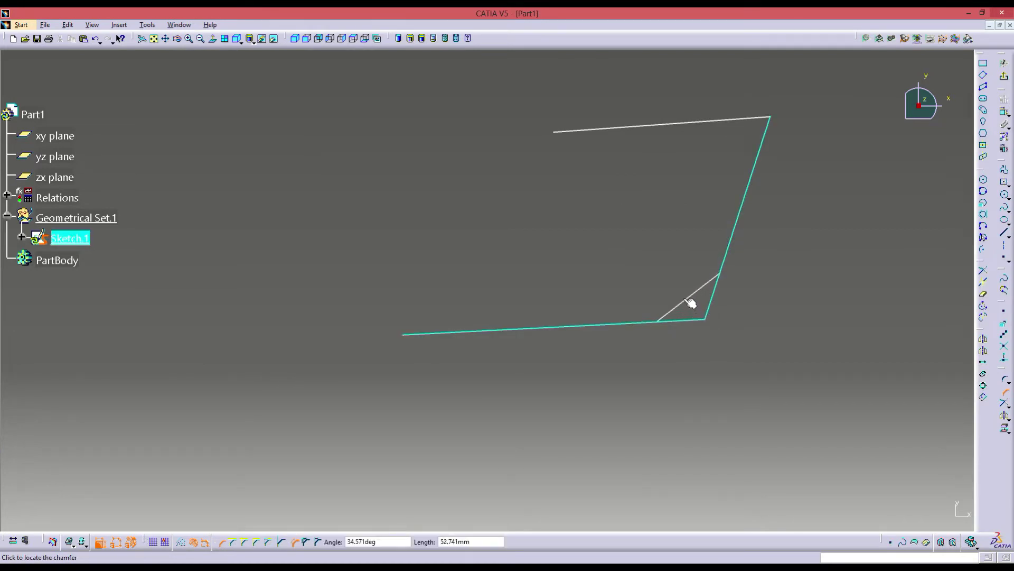
pyautogui.click(690, 302)
pyautogui.doubleClick(675, 280)
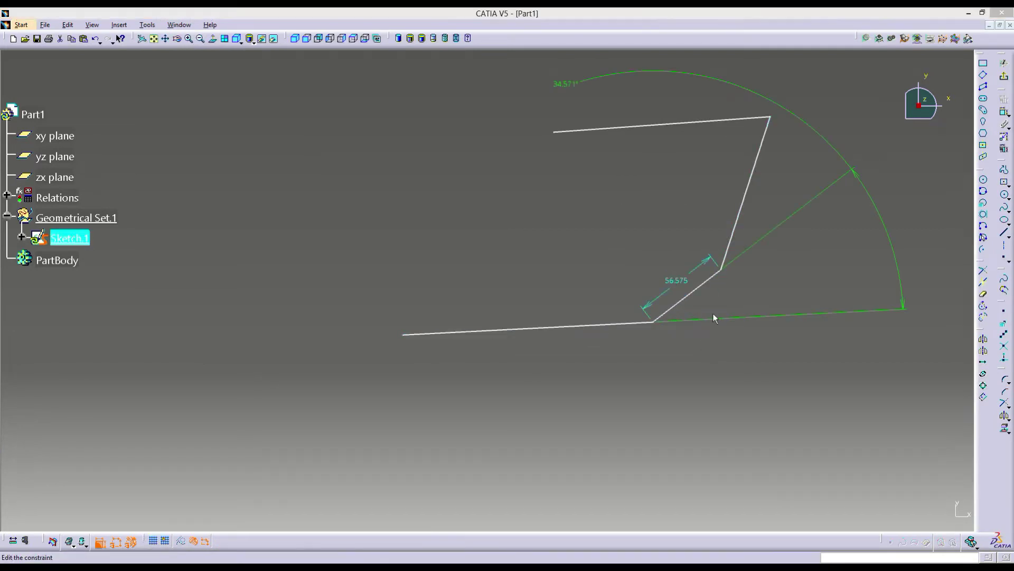
pyautogui.write('50')
pyautogui.press('Return')
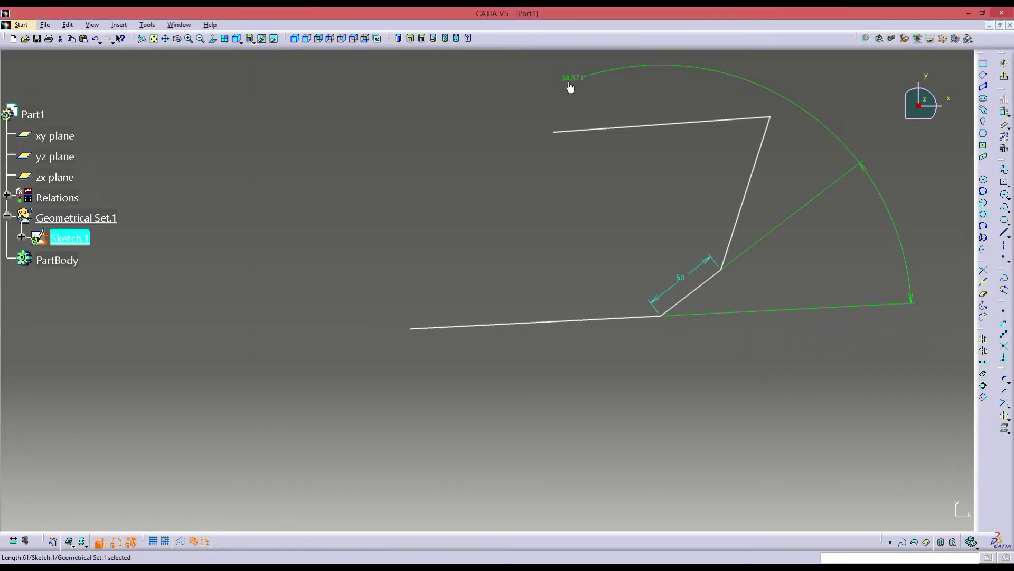
pyautogui.doubleClick(571, 78)
pyautogui.write('45')
pyautogui.press('Return')
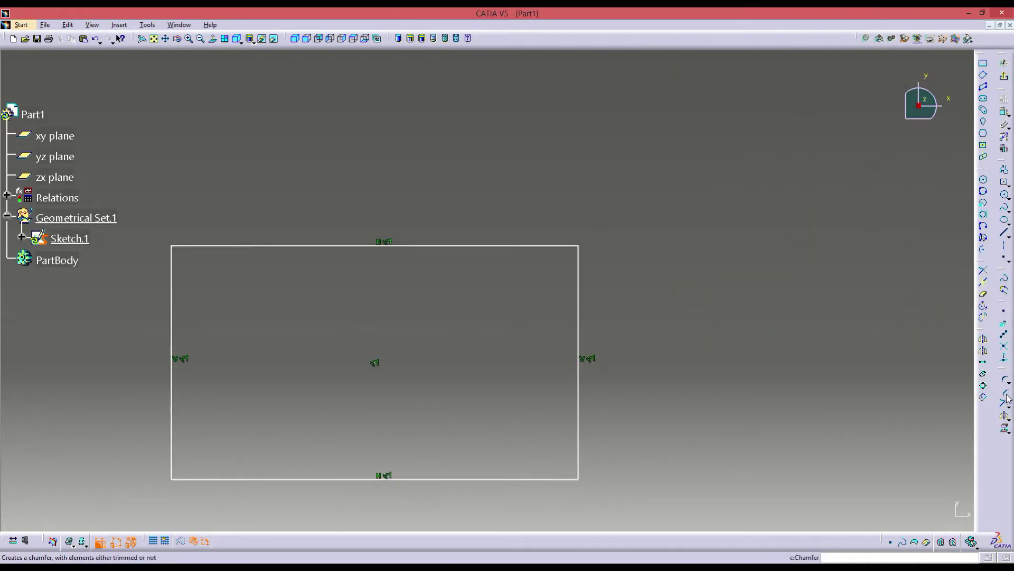
# - Chamfer the rectangle's top-right corner with length 25, then undo it
pyautogui.click(1005, 392)
pyautogui.click(546, 247)
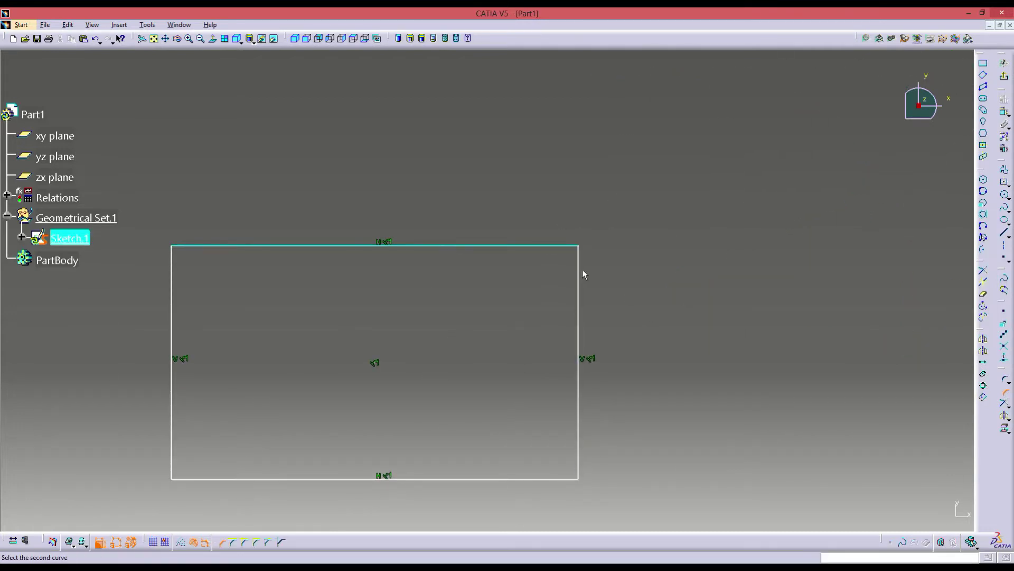
pyautogui.click(579, 261)
pyautogui.click(549, 294)
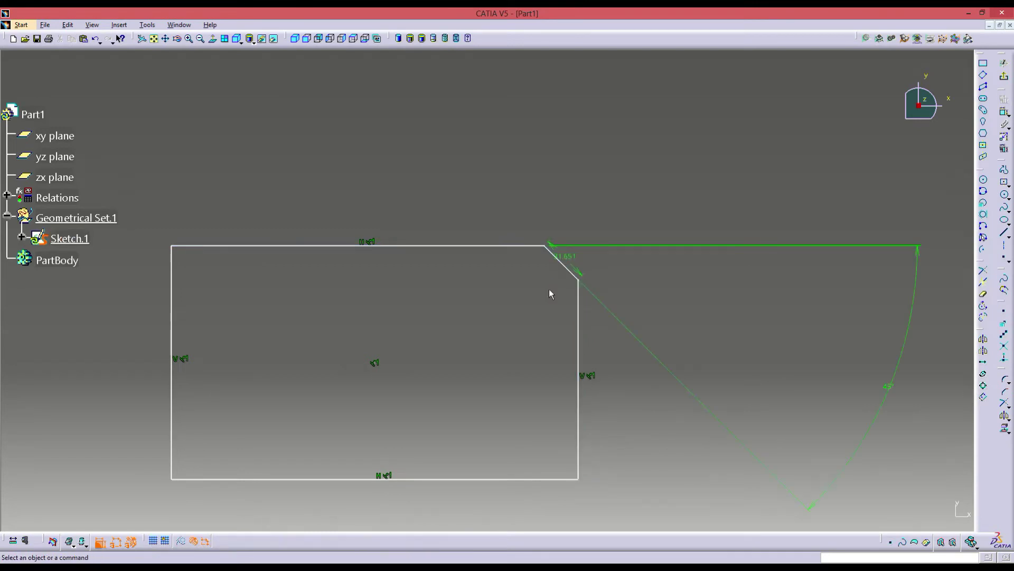
pyautogui.doubleClick(568, 255)
pyautogui.write('25')
pyautogui.press('Return')
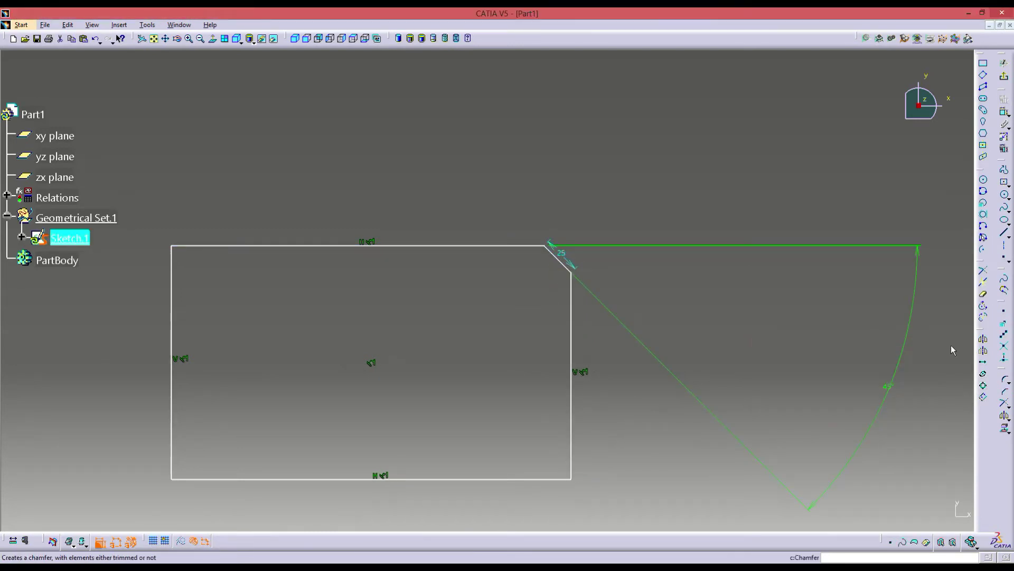
pyautogui.click(828, 350)
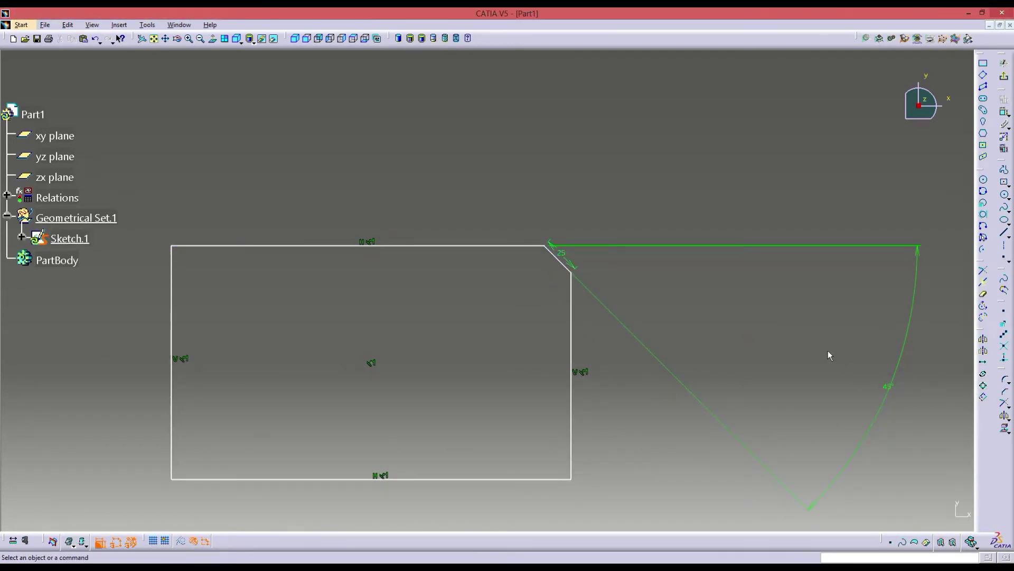
pyautogui.hotkey('ctrl', 'z')
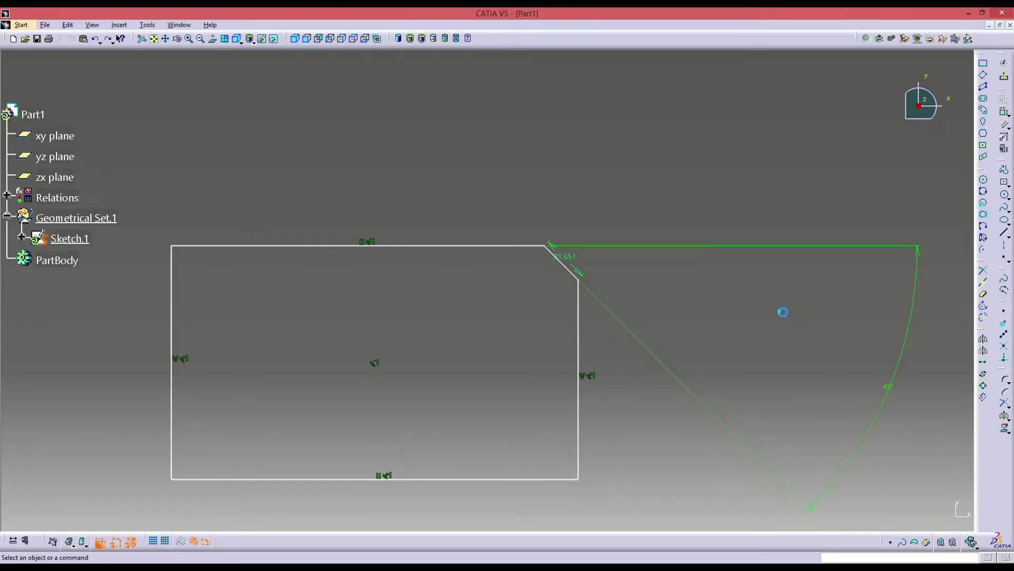
# - Chamfer all four rectangle corners at once with a 60° angle and length 35
pyautogui.click(1005, 391)
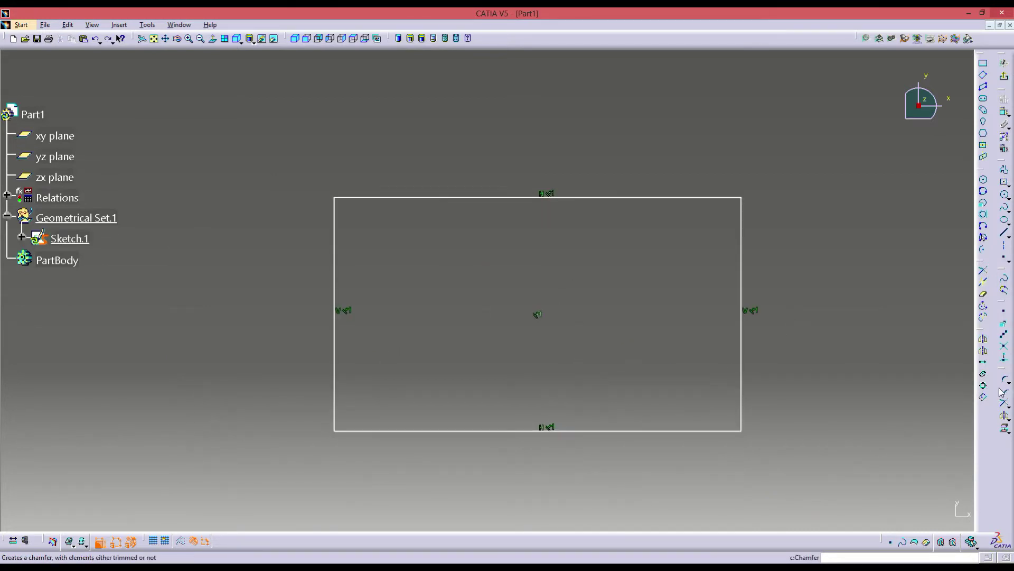
pyautogui.moveTo(291, 149); pyautogui.dragTo(824, 466)
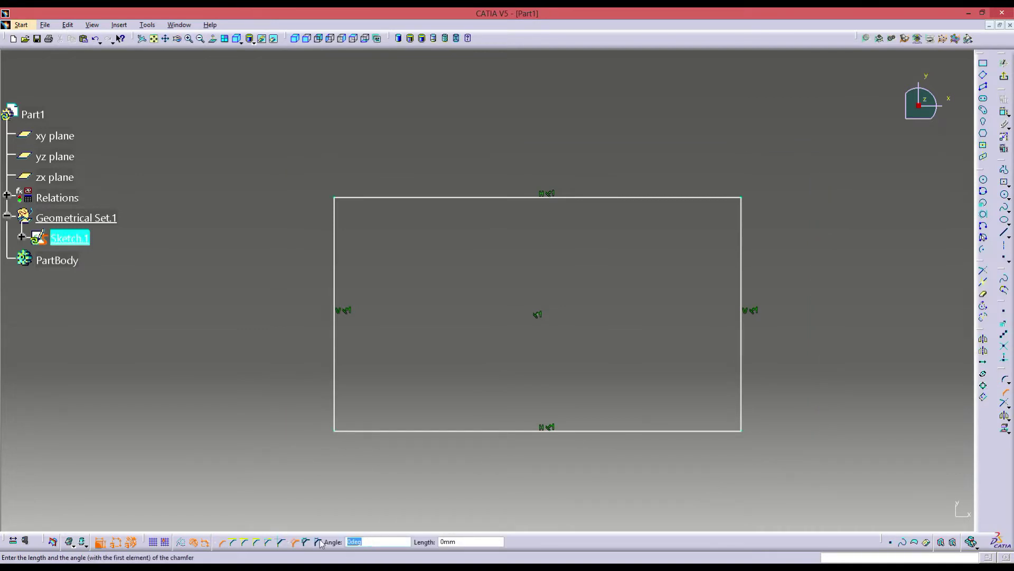
pyautogui.write('45')
pyautogui.press('Tab')
pyautogui.write('35')
pyautogui.press('Return')
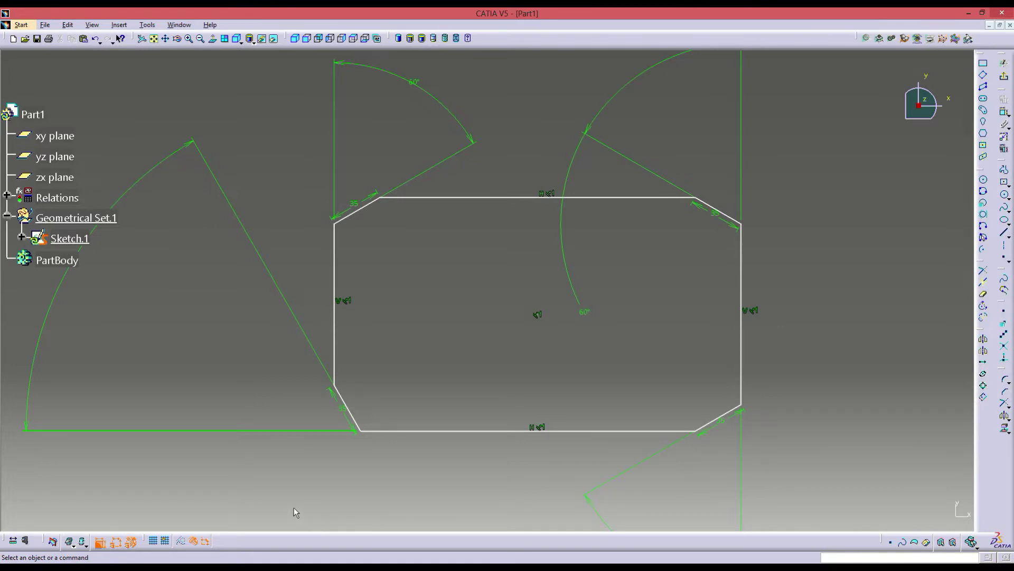
# - Zoom out and box-select all the sketch geometry
pyautogui.keyDown('ctrl'); pyautogui.moveTo(265, 470); pyautogui.dragTo(362, 547, button='middle'); pyautogui.keyUp('ctrl')
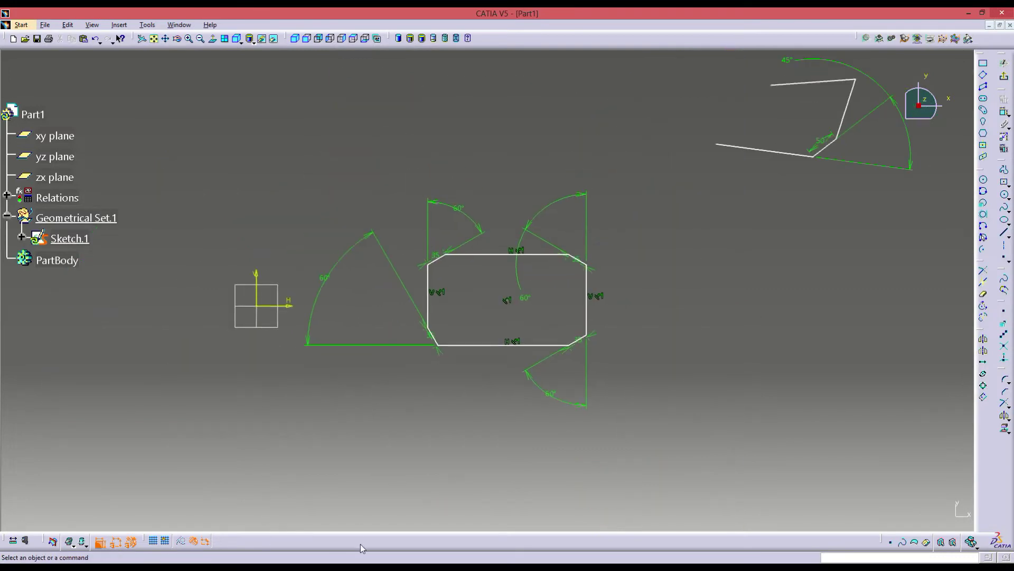
pyautogui.keyDown('ctrl'); pyautogui.moveTo(422, 434); pyautogui.dragTo(507, 408, button='middle'); pyautogui.keyUp('ctrl')
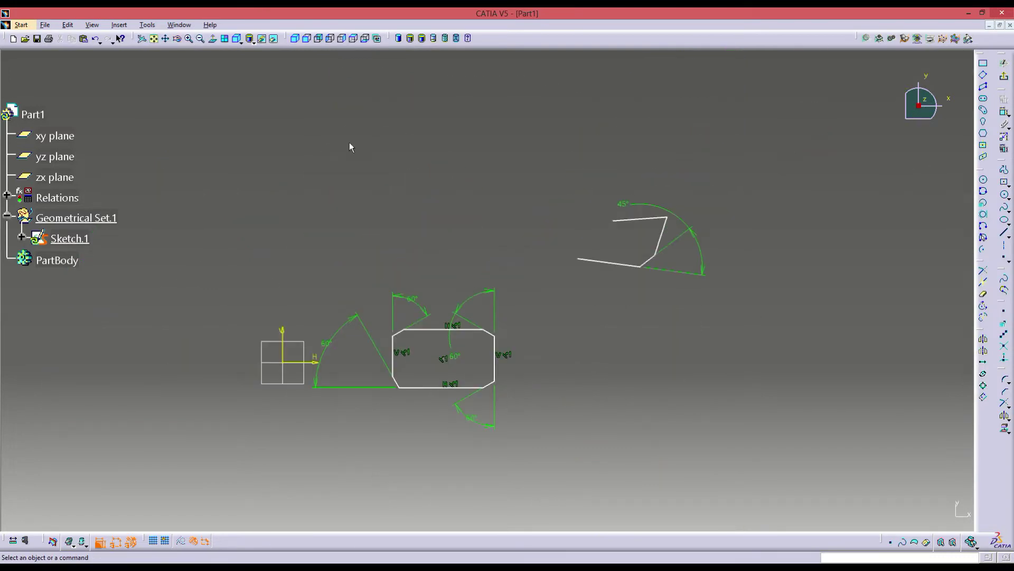
pyautogui.moveTo(351, 147)
pyautogui.mouseDown()
pyautogui.moveTo(747, 419)
pyautogui.moveTo(818, 483)
pyautogui.mouseUp()
# - Delete every selected profile, chamfer and dimension, leaving only the origin axes in Sketch.1
pyautogui.press('Delete')
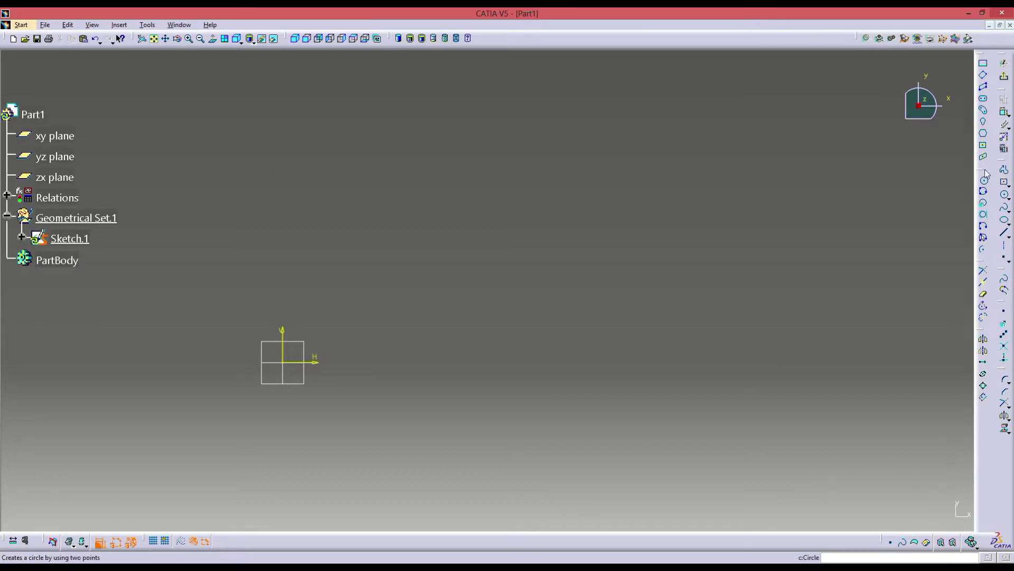
# - Draw a closed six-corner L-shaped profile up and to the right of the origin
pyautogui.click(1004, 170)
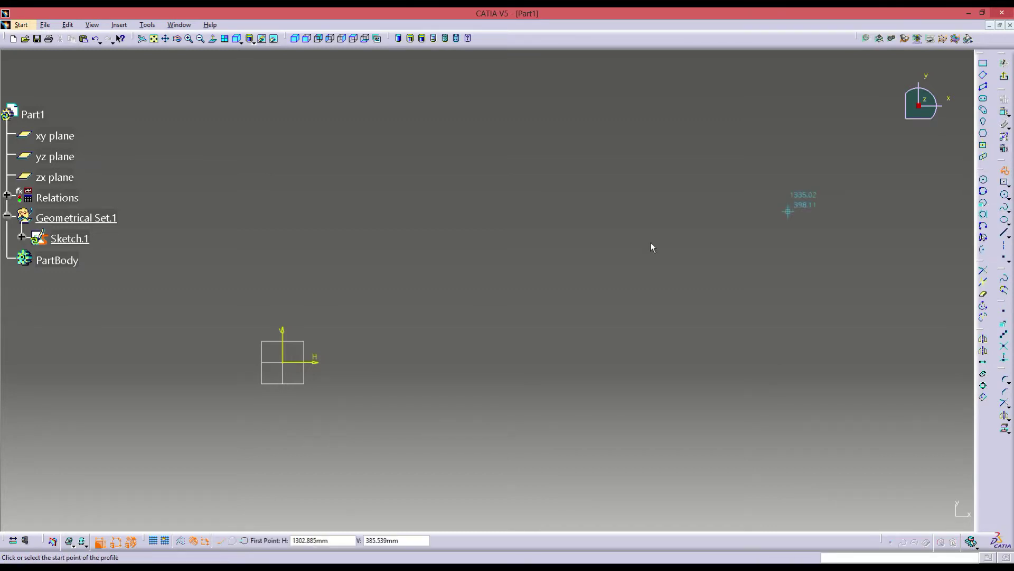
pyautogui.click(573, 210)
pyautogui.click(568, 322)
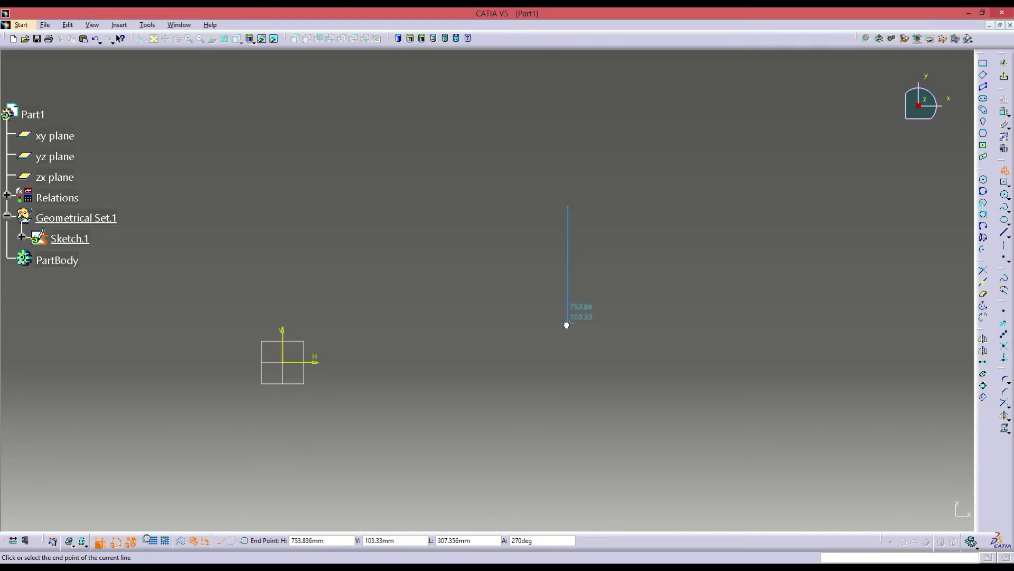
pyautogui.click(714, 323)
pyautogui.click(713, 262)
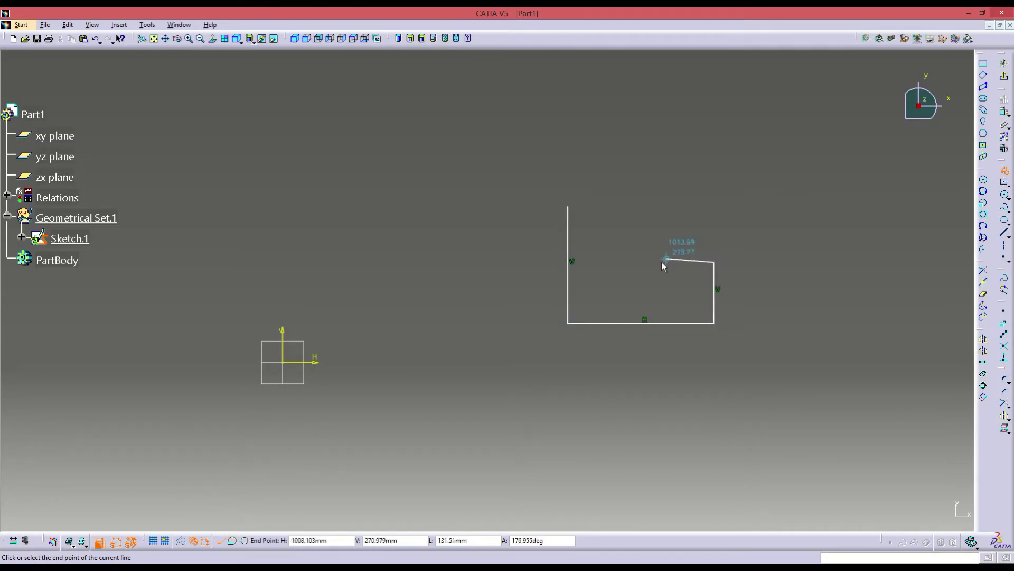
pyautogui.click(659, 262)
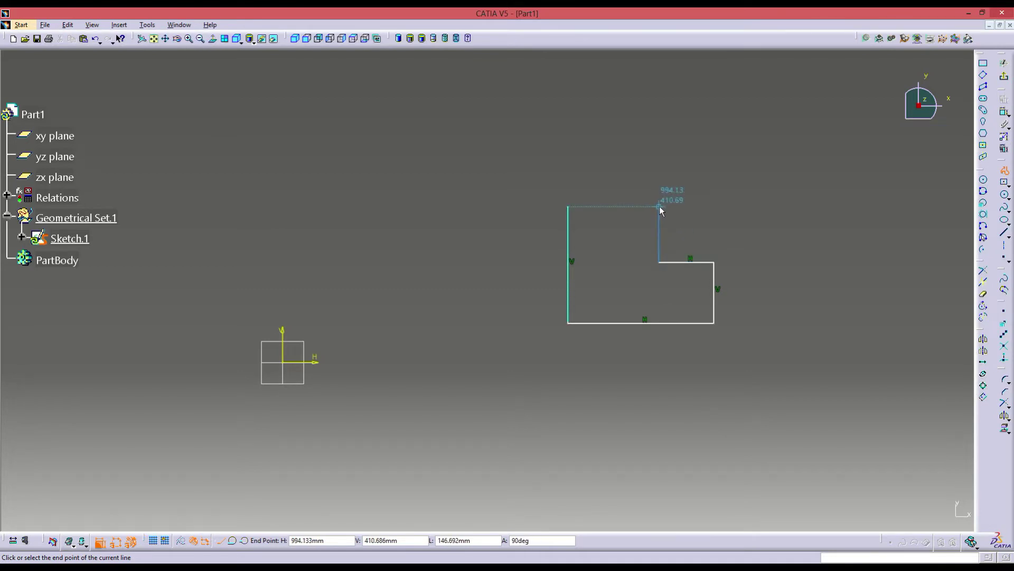
pyautogui.click(659, 206)
pyautogui.click(568, 206)
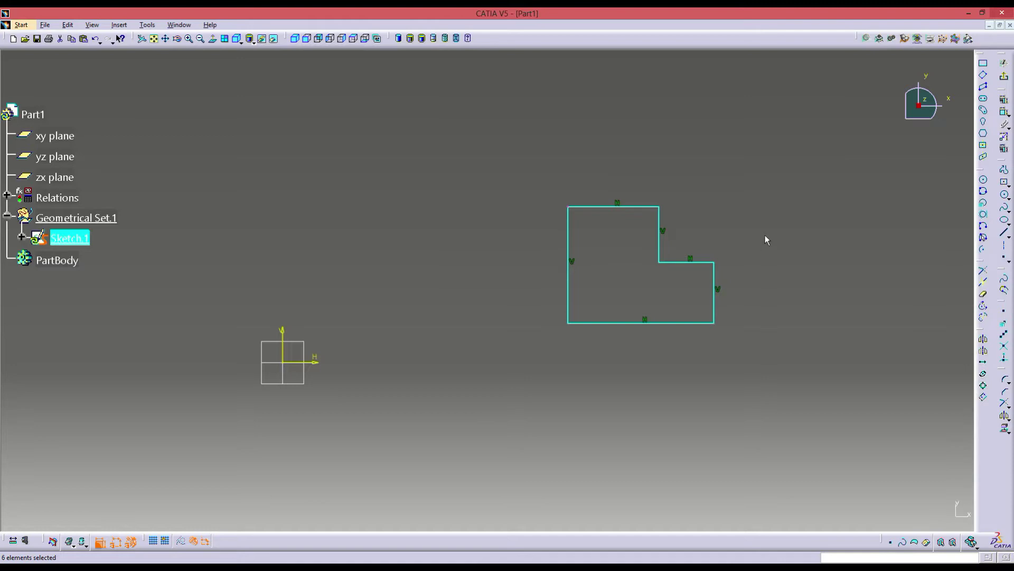
pyautogui.click(694, 238)
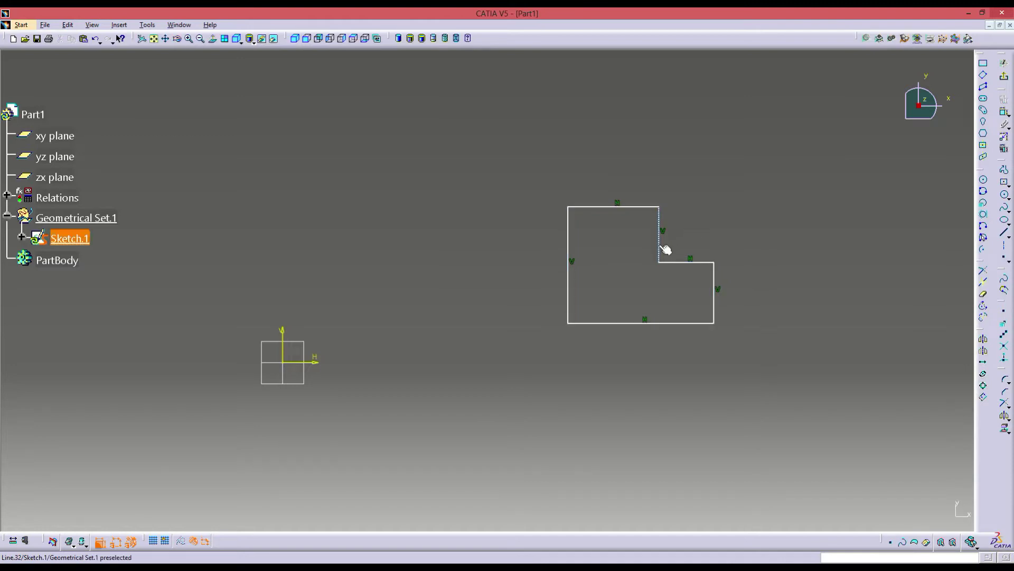
# - Shift the L profile's inner vertical edge left and drag its right and bottom edges down
pyautogui.moveTo(665, 248); pyautogui.dragTo(648, 244)
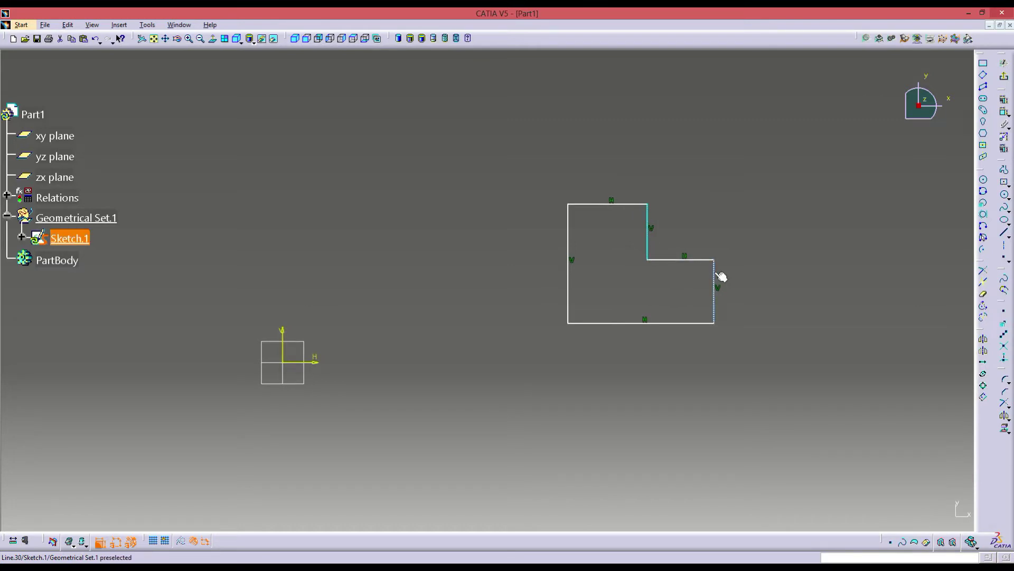
pyautogui.moveTo(715, 274); pyautogui.dragTo(723, 288)
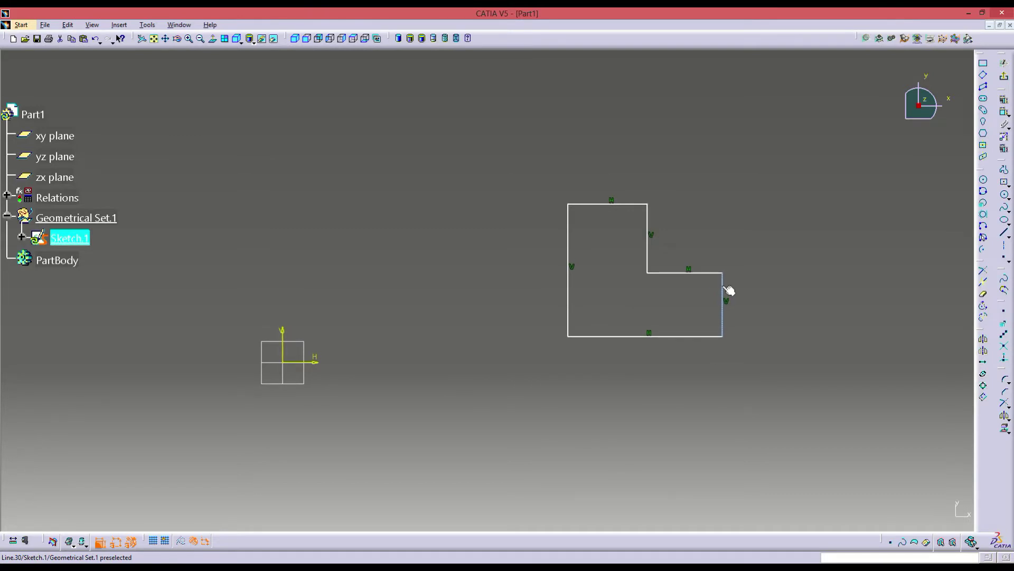
pyautogui.moveTo(601, 337); pyautogui.dragTo(599, 350)
pyautogui.click(599, 350)
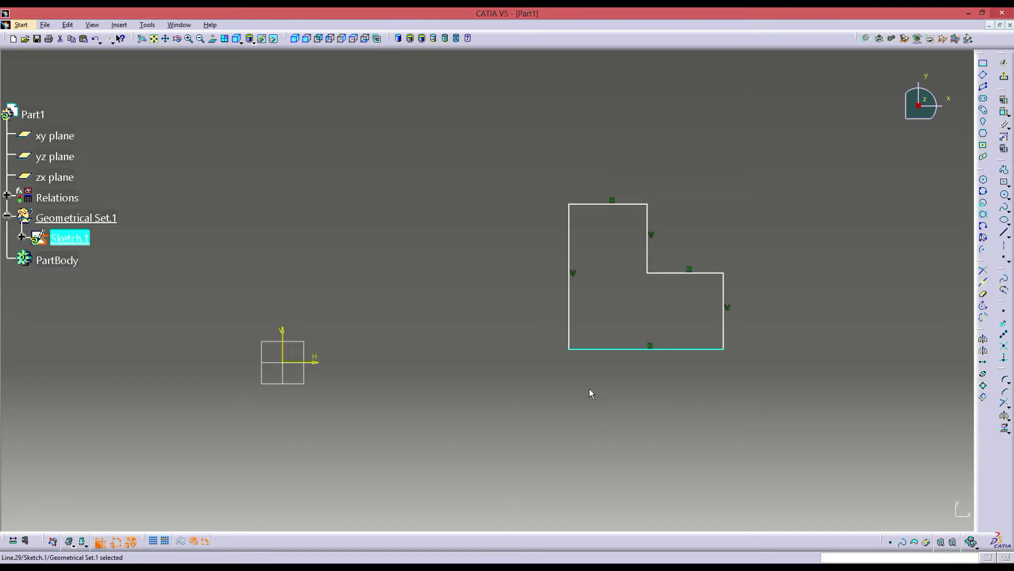
pyautogui.click(589, 389)
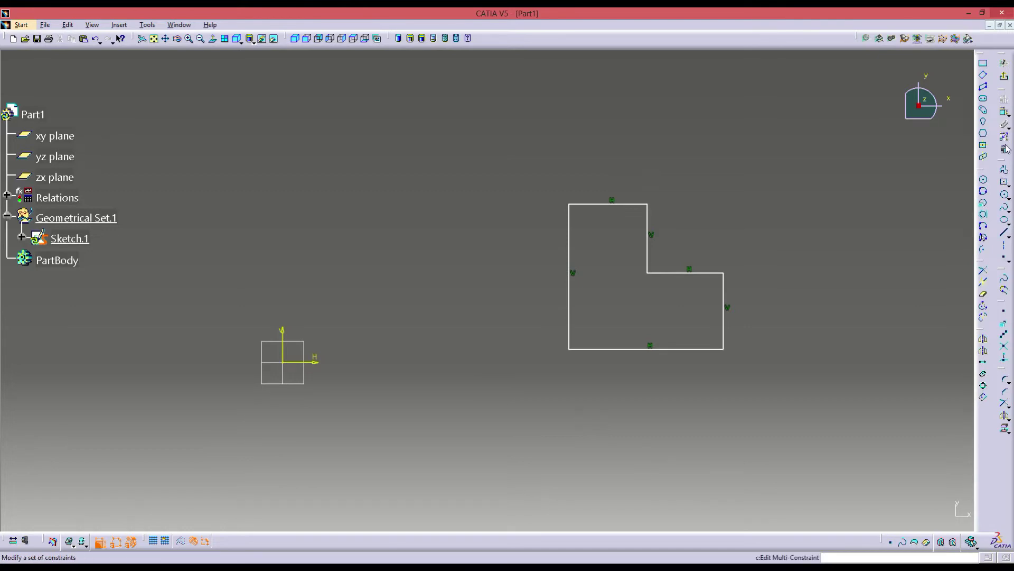
# - Dimension the L profile's left height, bottom width (407.846) and right-edge height (201.178)
pyautogui.click(1004, 112)
pyautogui.click(572, 236)
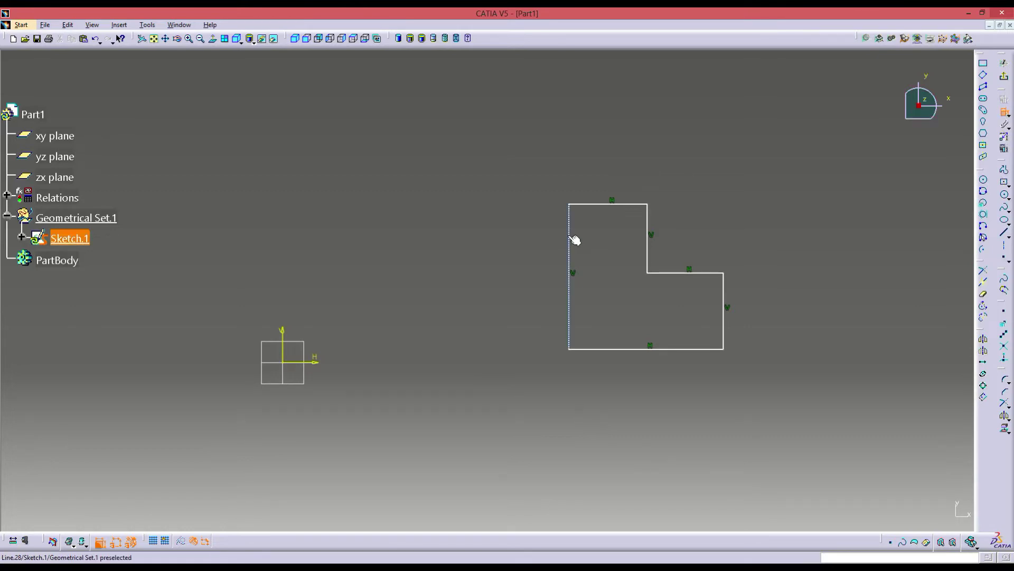
pyautogui.click(498, 232)
pyautogui.click(602, 350)
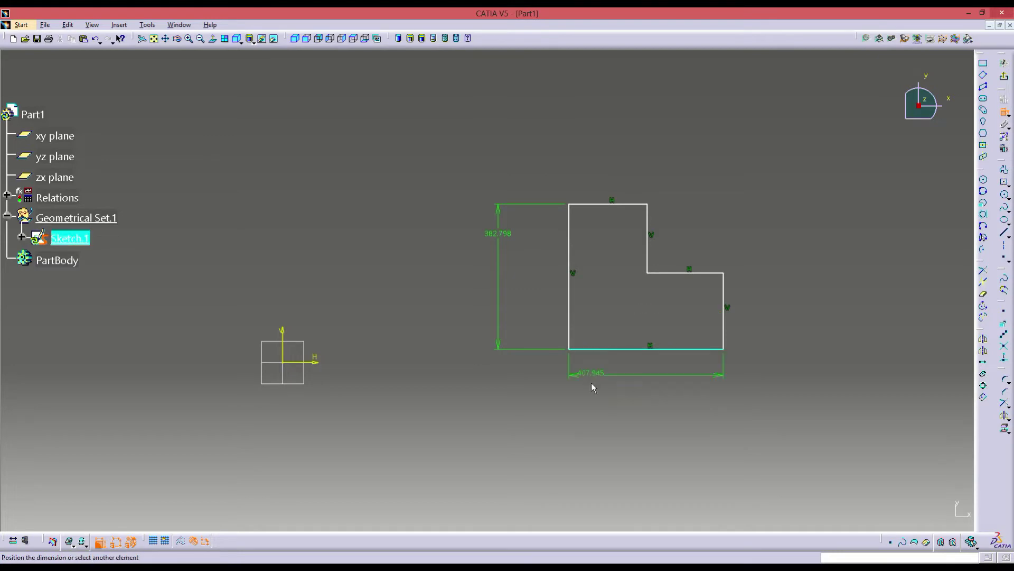
pyautogui.click(591, 379)
pyautogui.click(725, 330)
# - Add the 206.766 top-edge width dimension, cancelling the inner-edge dimensions
pyautogui.click(773, 322)
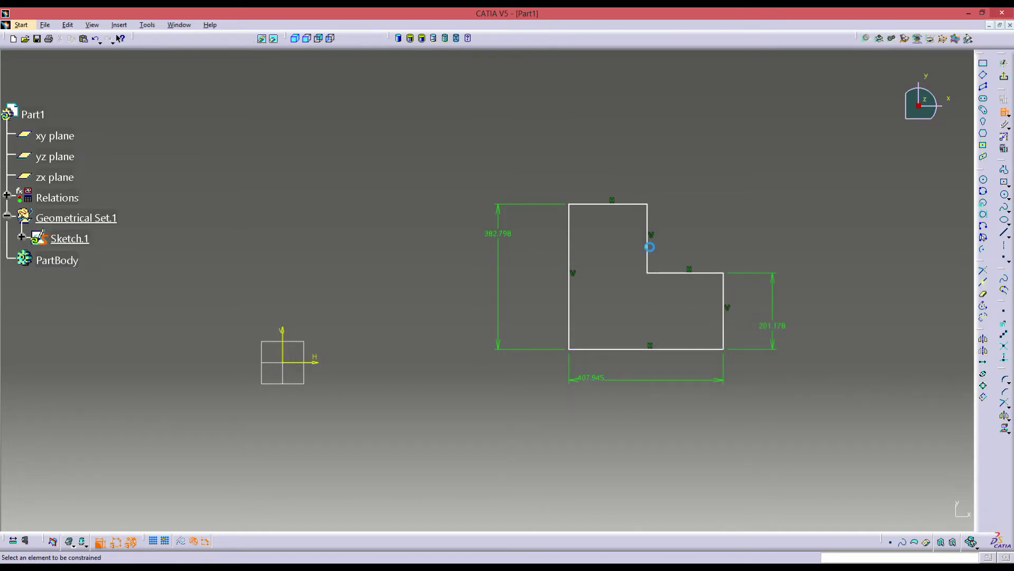
pyautogui.click(629, 204)
pyautogui.click(629, 166)
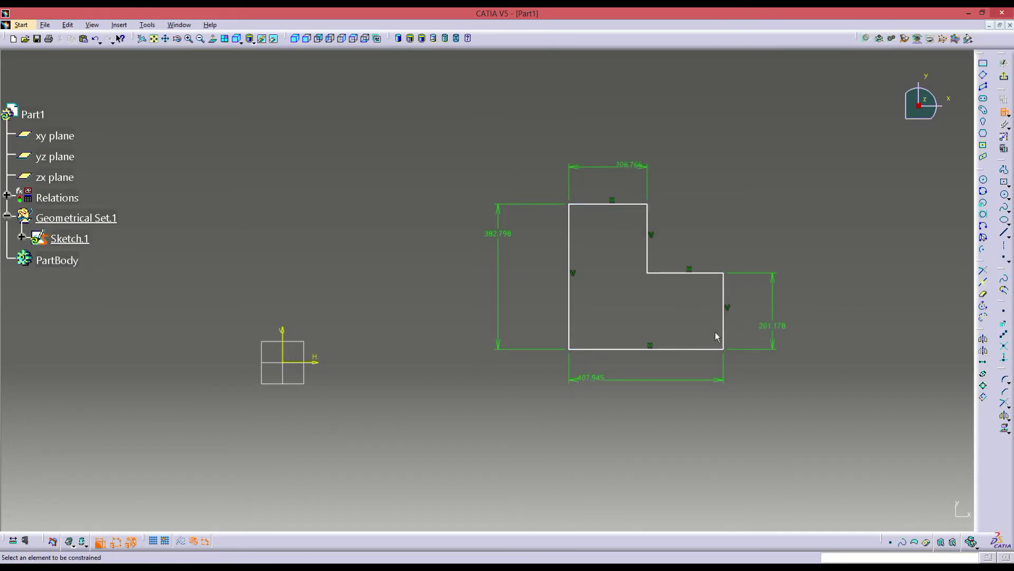
pyautogui.click(708, 273)
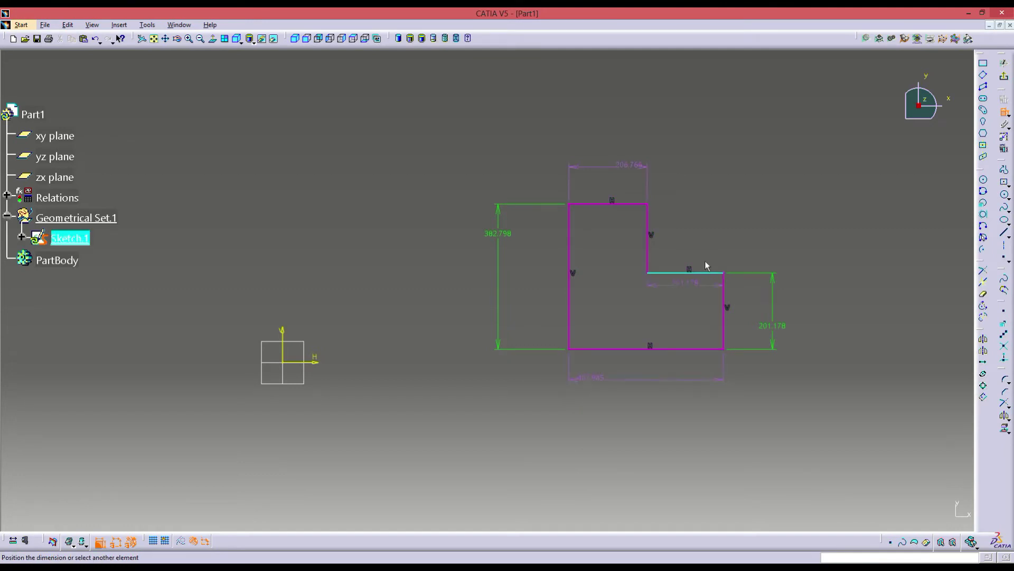
pyautogui.press('Escape')
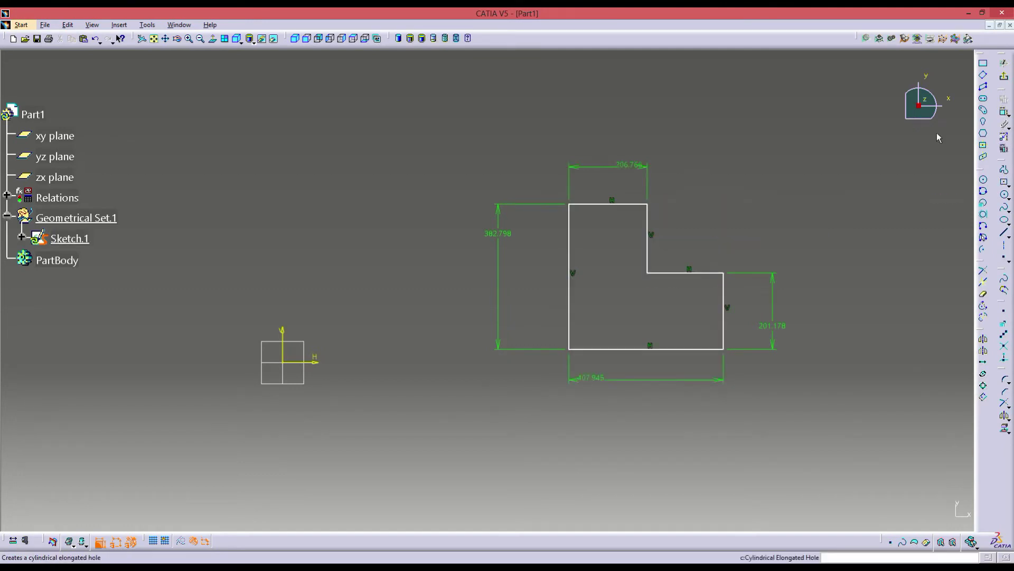
pyautogui.click(649, 227)
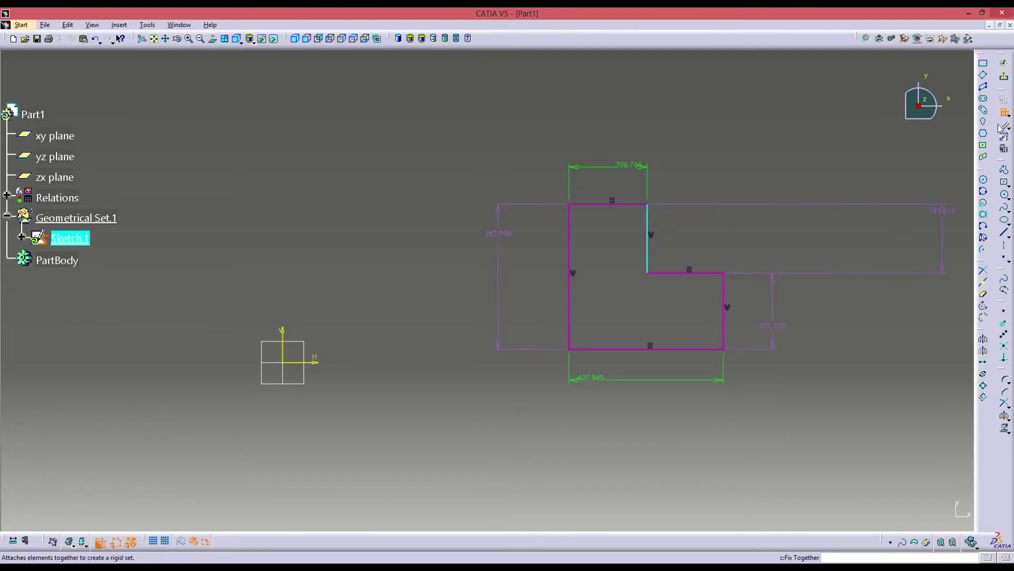
pyautogui.press('Escape')
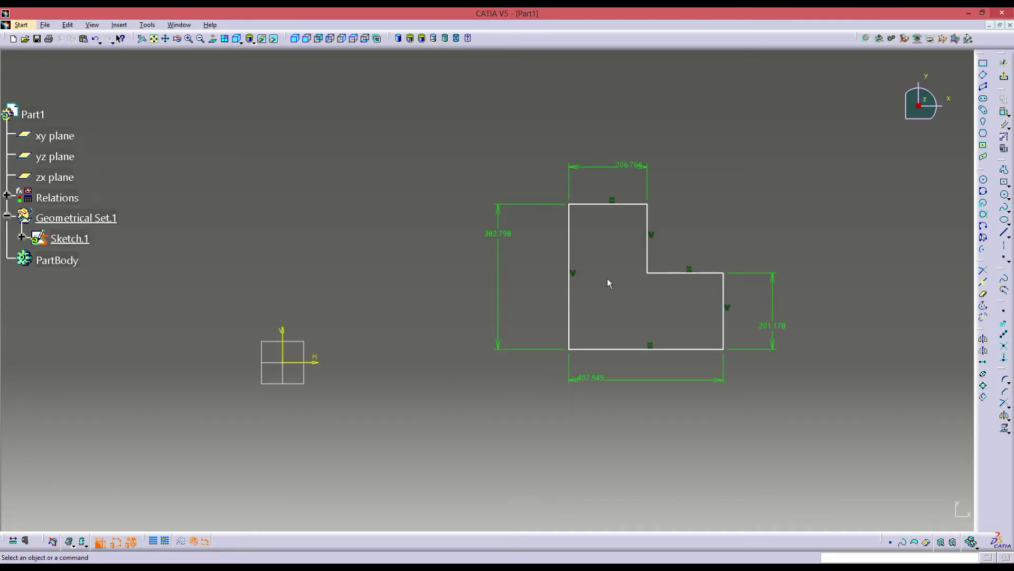
# - Set the bottom width and left height dimensions to 400
pyautogui.doubleClick(650, 379)
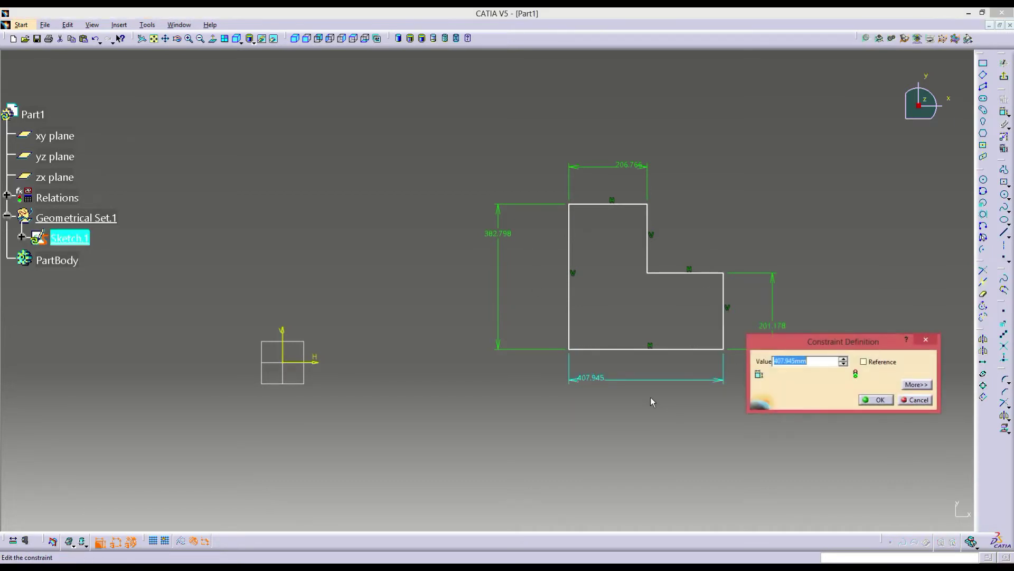
pyautogui.write('400')
pyautogui.press('Return')
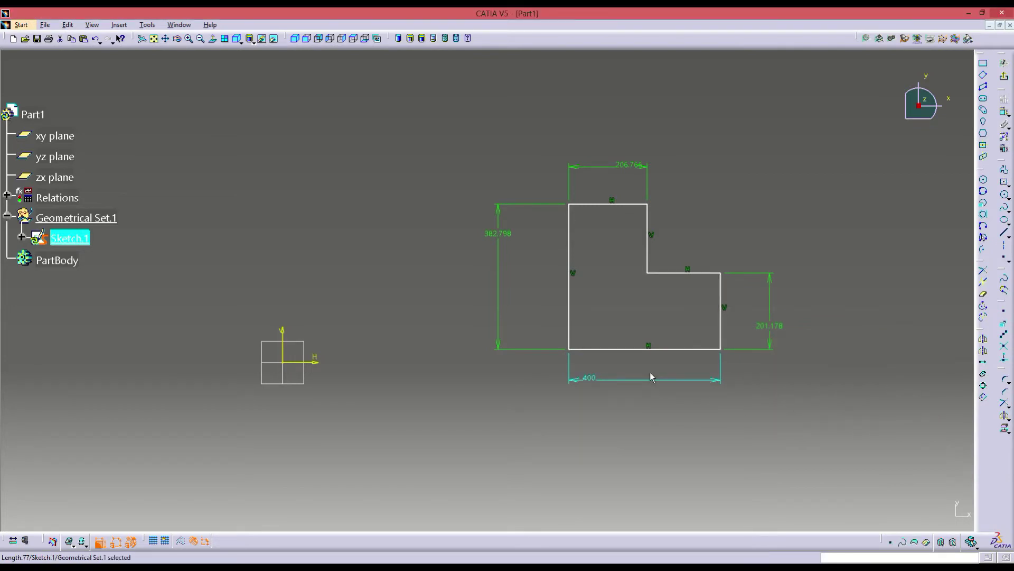
pyautogui.doubleClick(496, 233)
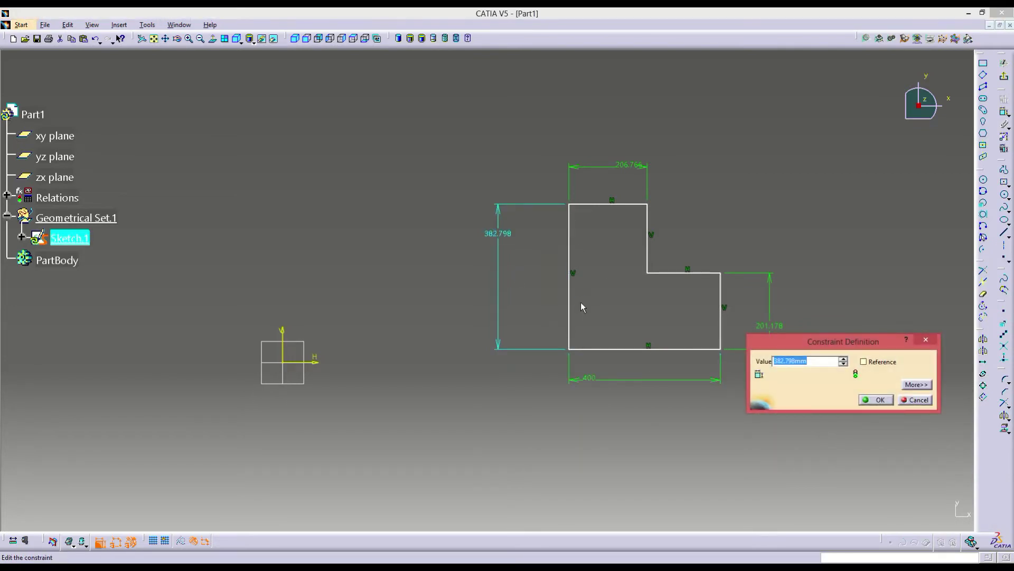
pyautogui.write('400')
pyautogui.press('Return')
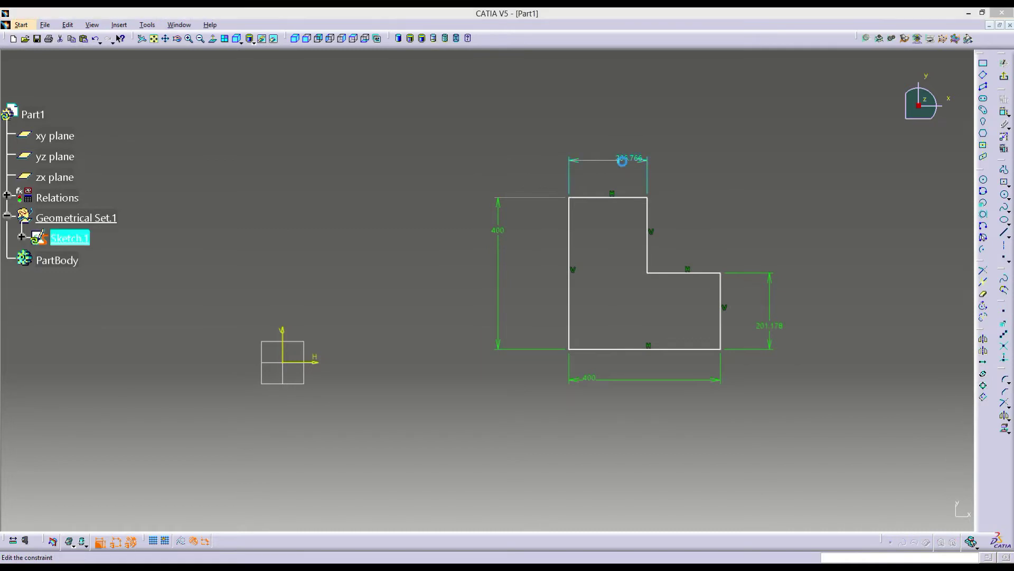
# - Set the top width and right-side height dimensions to 200
pyautogui.doubleClick(622, 162)
pyautogui.write('200')
pyautogui.press('Return')
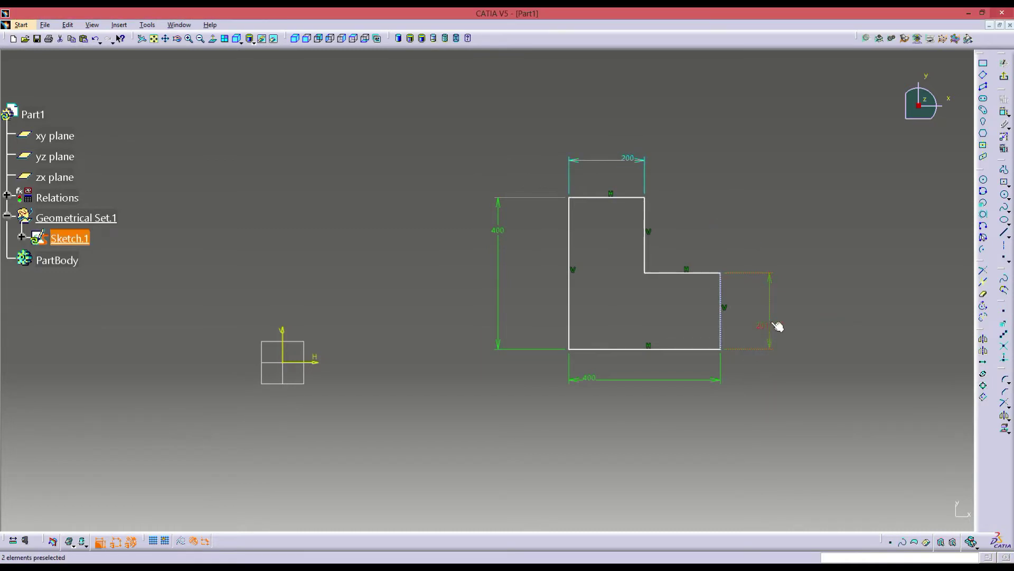
pyautogui.doubleClick(778, 326)
pyautogui.write('200mm')
pyautogui.press('Return')
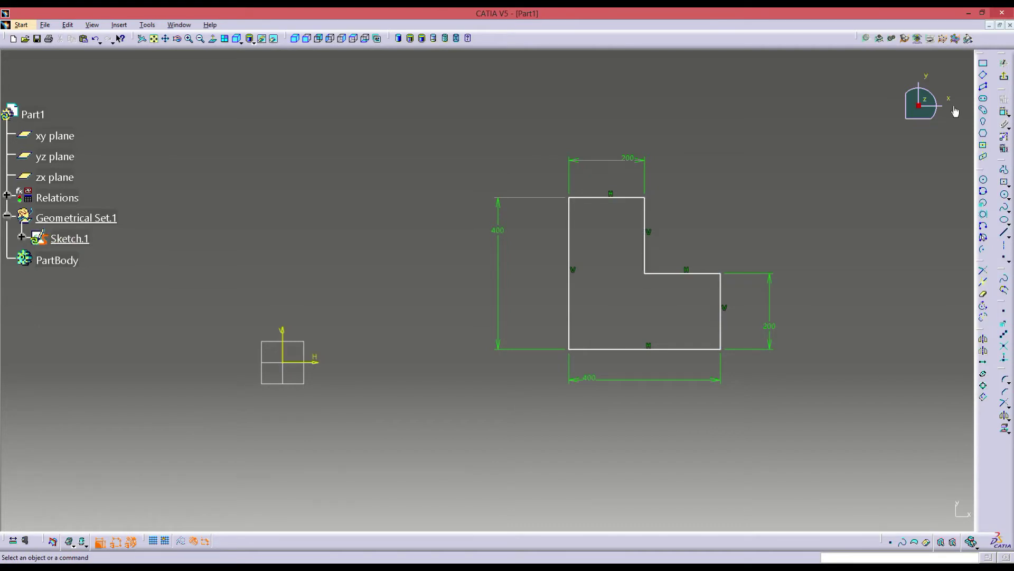
# - Try a dimension on the inner vertical edge, then delete it and the 400 left height
pyautogui.click(1004, 112)
pyautogui.click(645, 216)
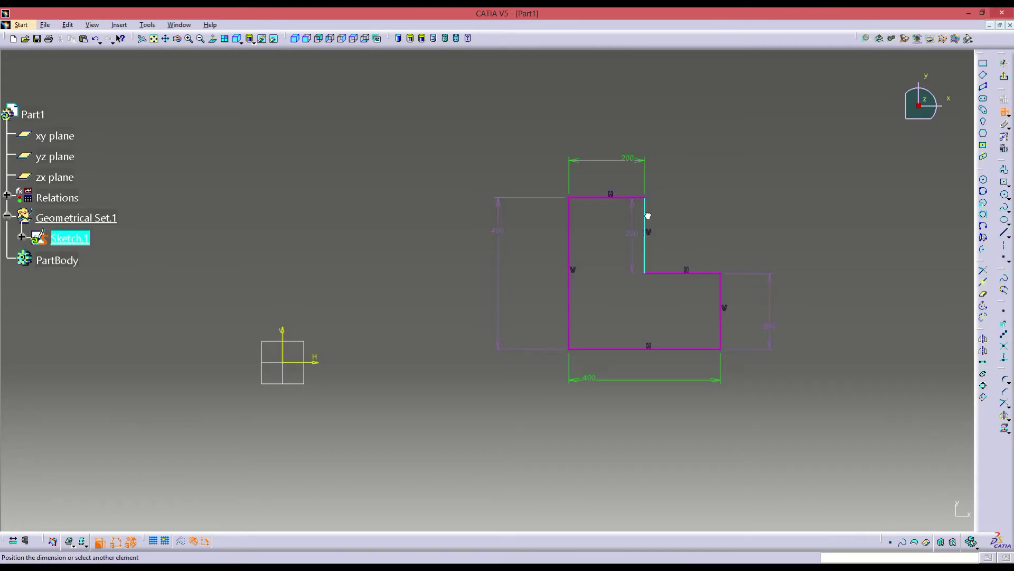
pyautogui.click(690, 275)
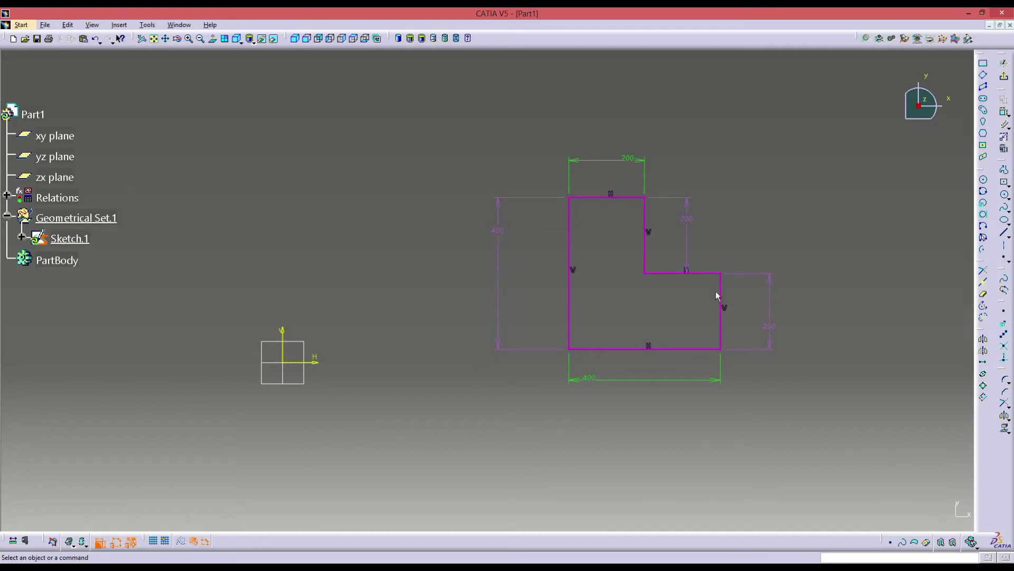
pyautogui.rightClick(687, 222)
pyautogui.click(707, 320)
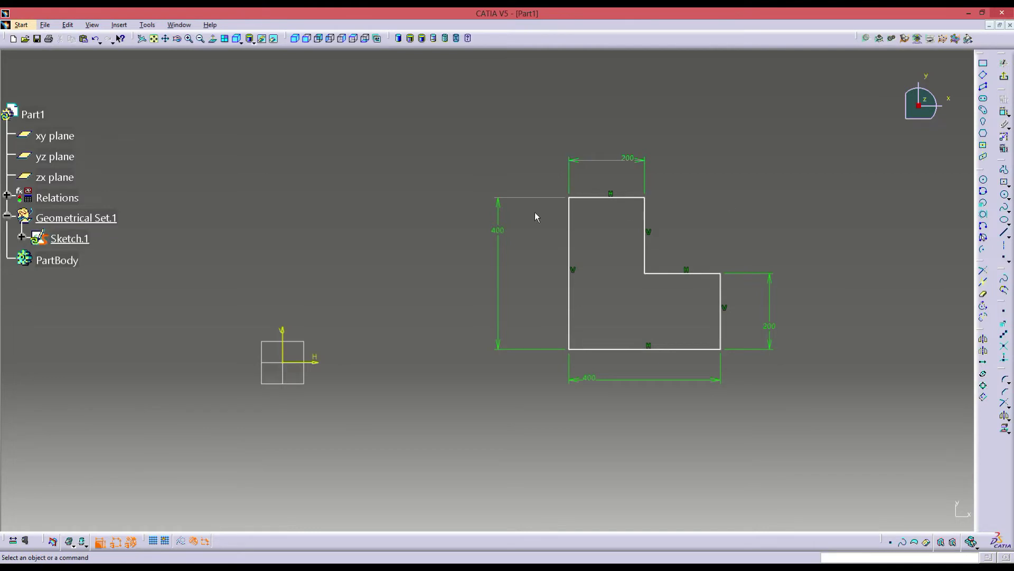
pyautogui.rightClick(500, 237)
pyautogui.press('d')
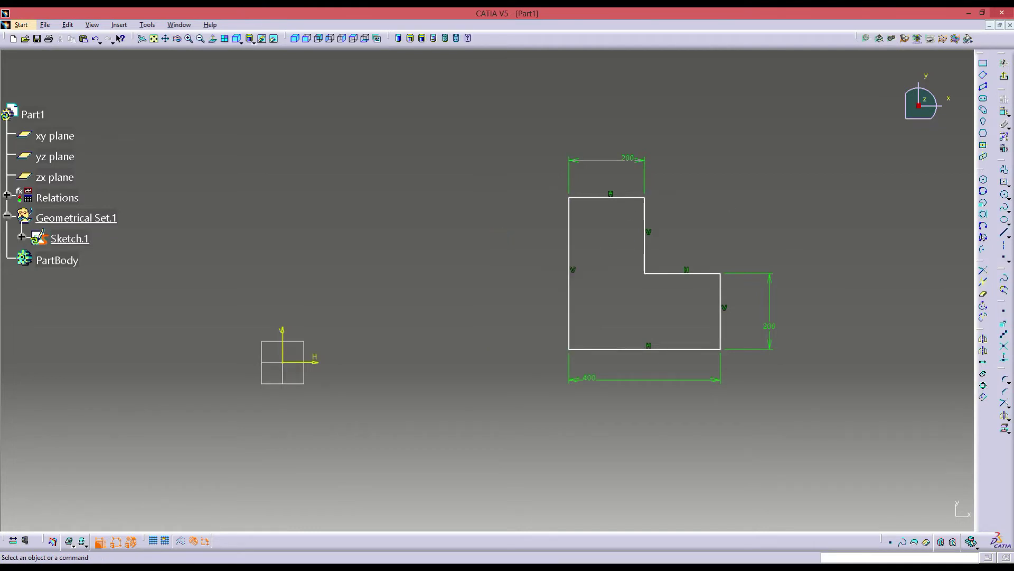
# - Dimension the inner edge at 200 and left edge at 400, deleting the right-side 200
pyautogui.click(645, 248)
pyautogui.click(687, 253)
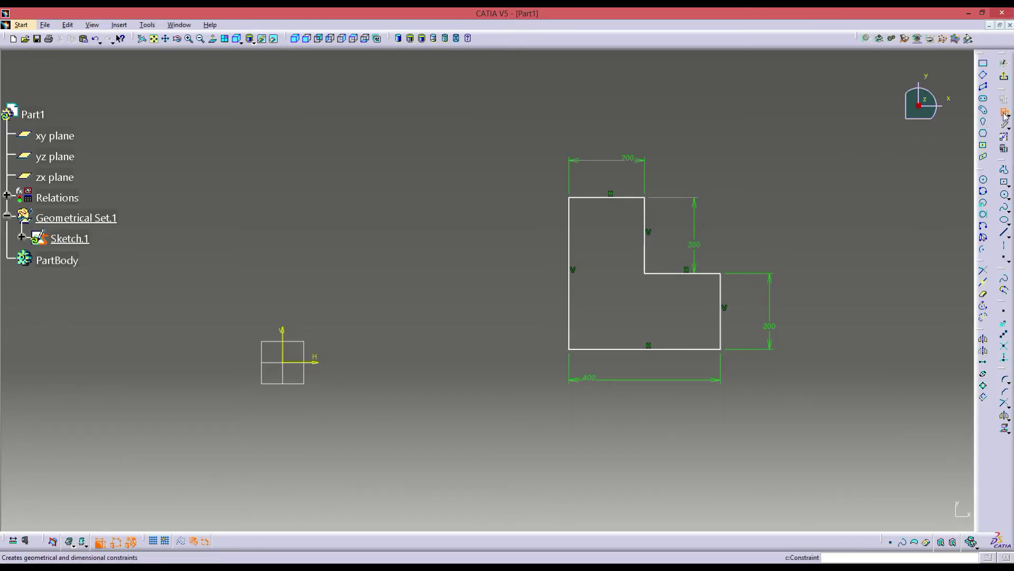
pyautogui.click(574, 228)
pyautogui.click(503, 245)
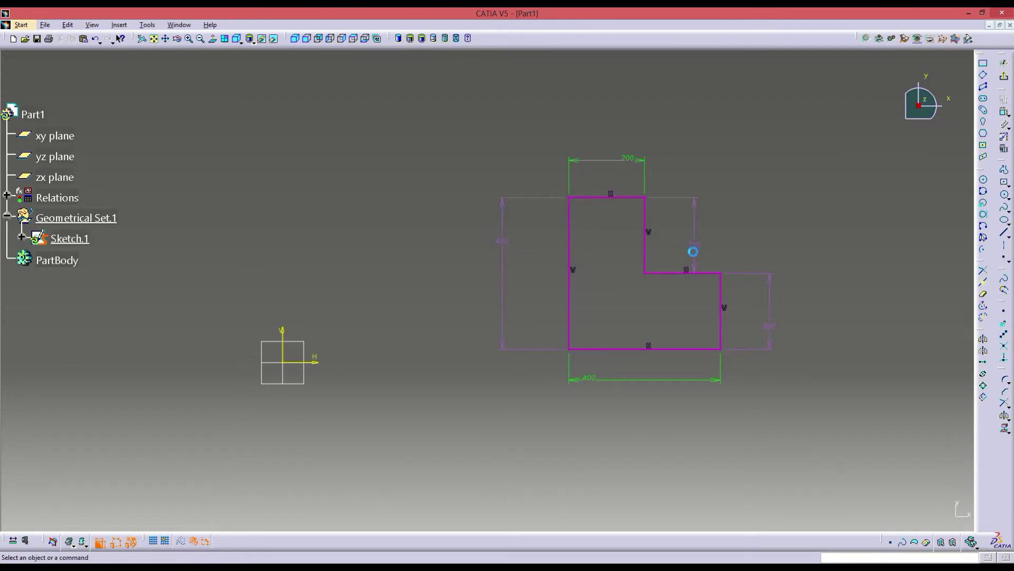
pyautogui.rightClick(771, 326)
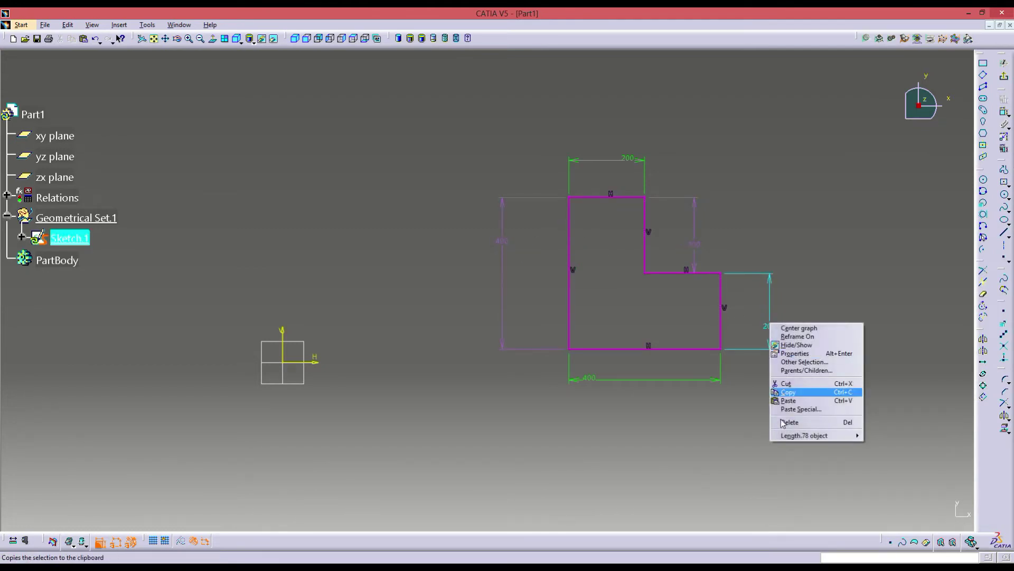
pyautogui.click(788, 423)
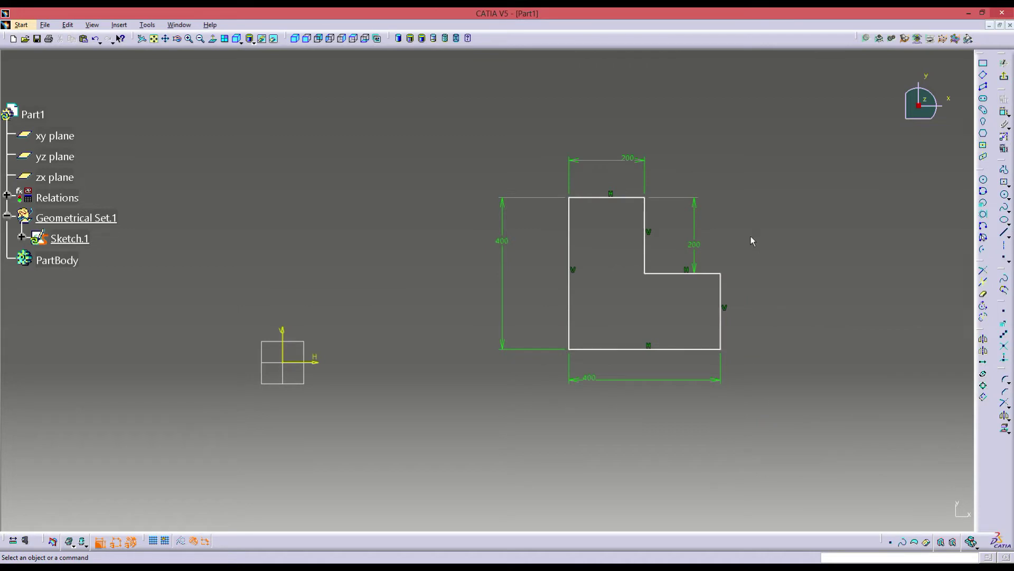
# - Dimension the bottom edge 50 from the horizontal axis, discarding a stray bottom-edge dimension
pyautogui.click(1003, 112)
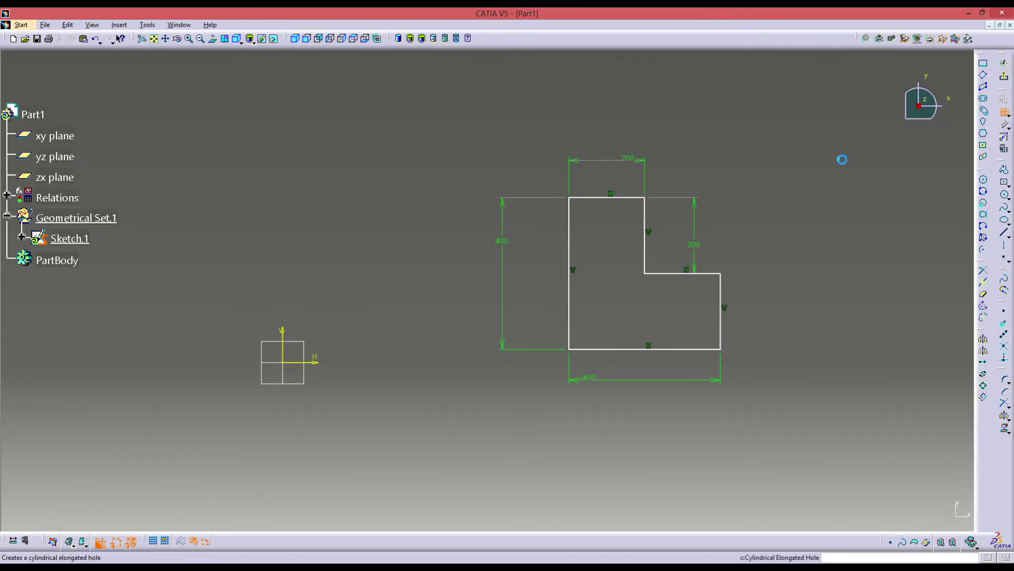
pyautogui.click(592, 349)
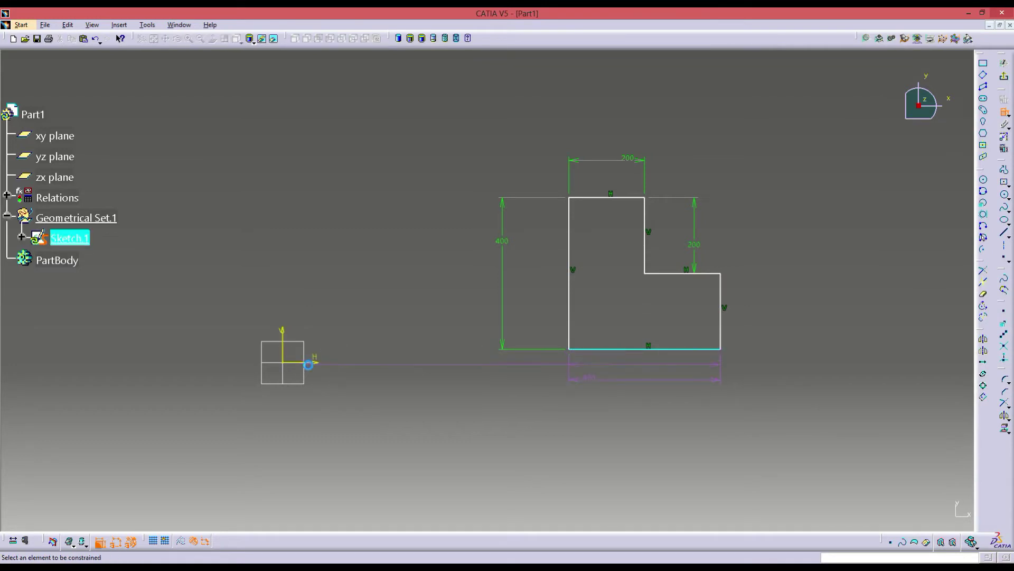
pyautogui.rightClick(338, 366)
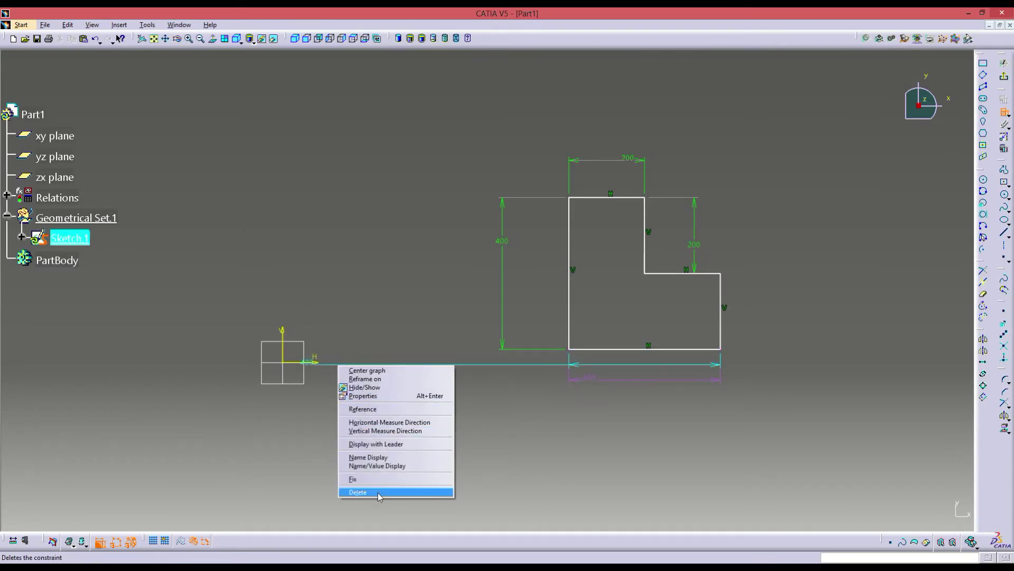
pyautogui.click(379, 492)
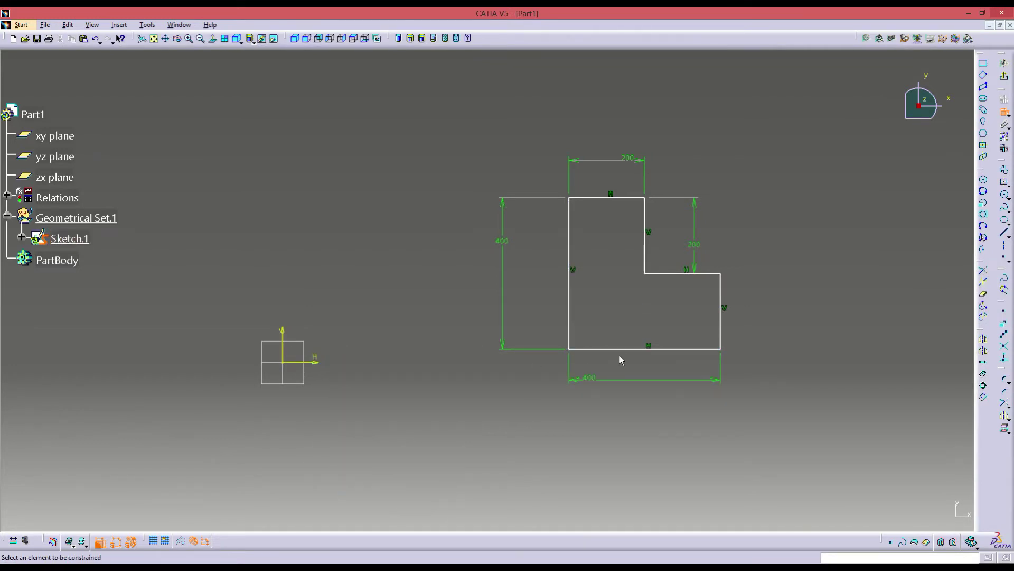
pyautogui.click(600, 348)
pyautogui.click(314, 362)
pyautogui.click(346, 427)
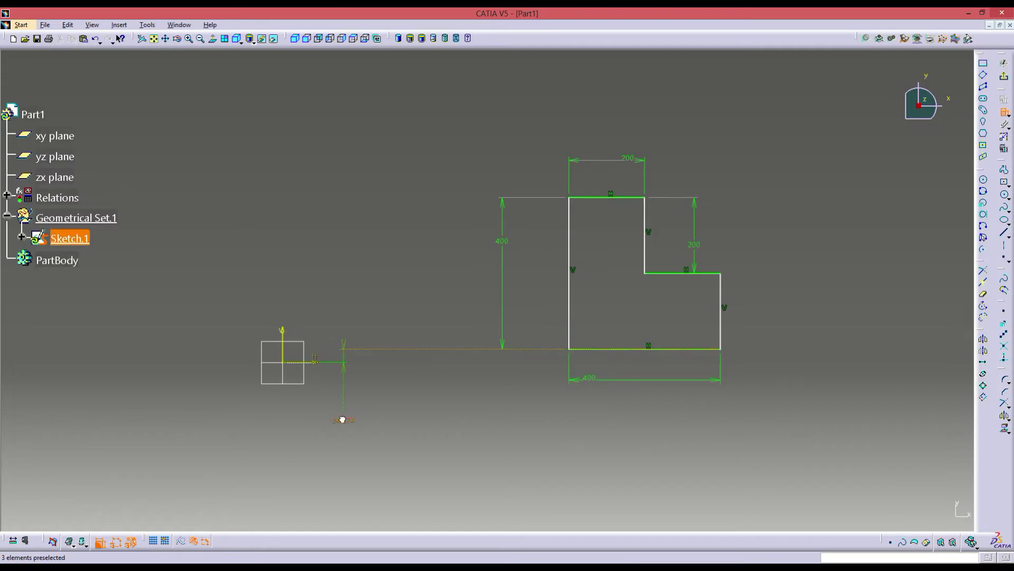
pyautogui.doubleClick(343, 423)
pyautogui.write('50')
pyautogui.press('Return')
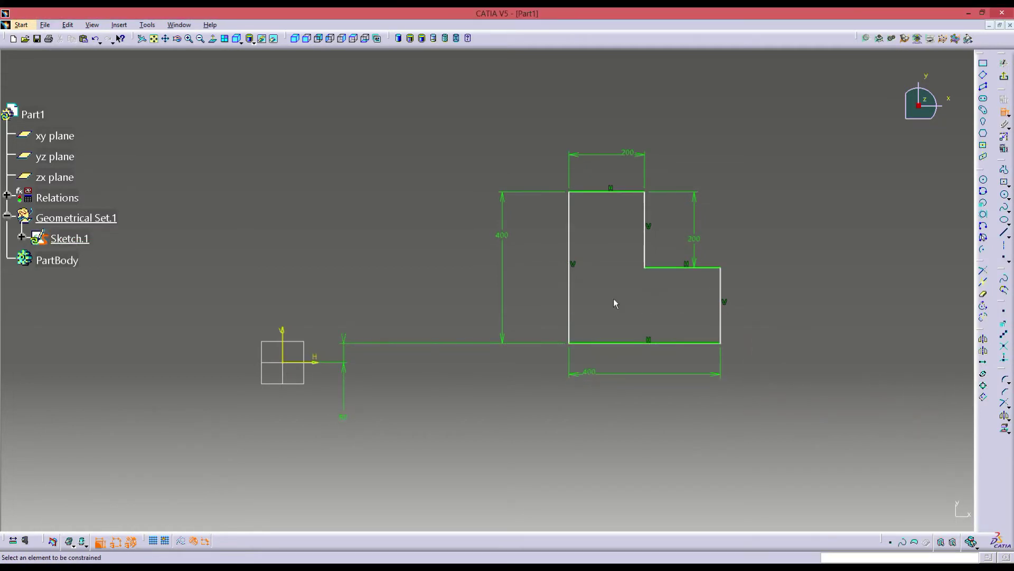
# - Dimension the left edge 250 from the vertical axis
pyautogui.click(570, 292)
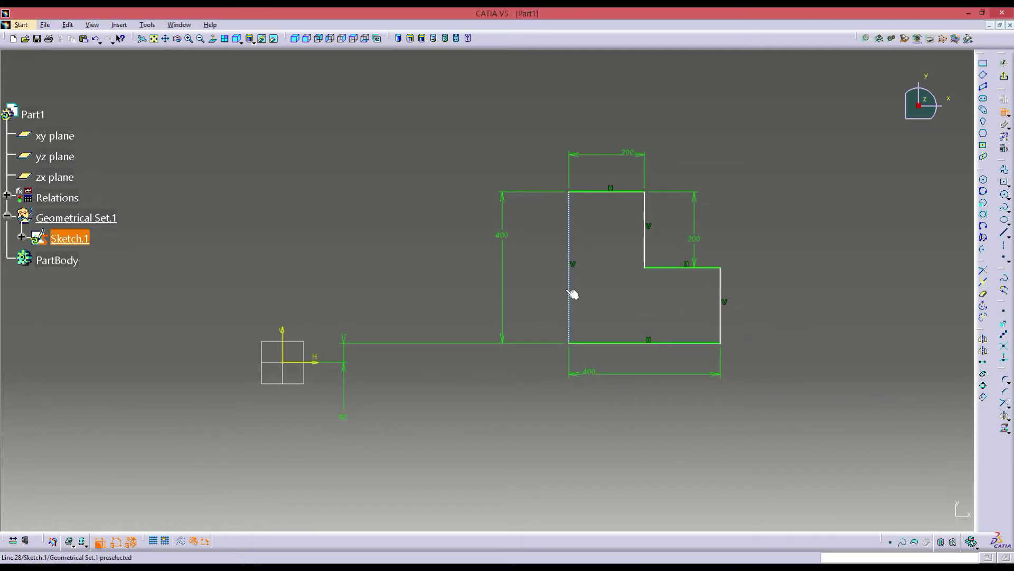
pyautogui.click(283, 335)
pyautogui.click(412, 317)
pyautogui.doubleClick(412, 317)
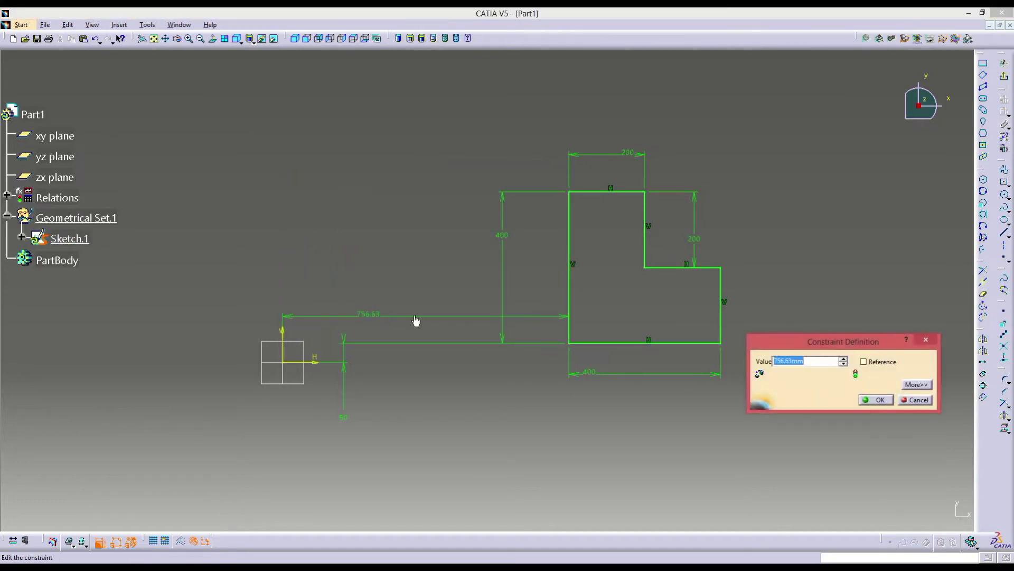
pyautogui.write('250')
pyautogui.press('Return')
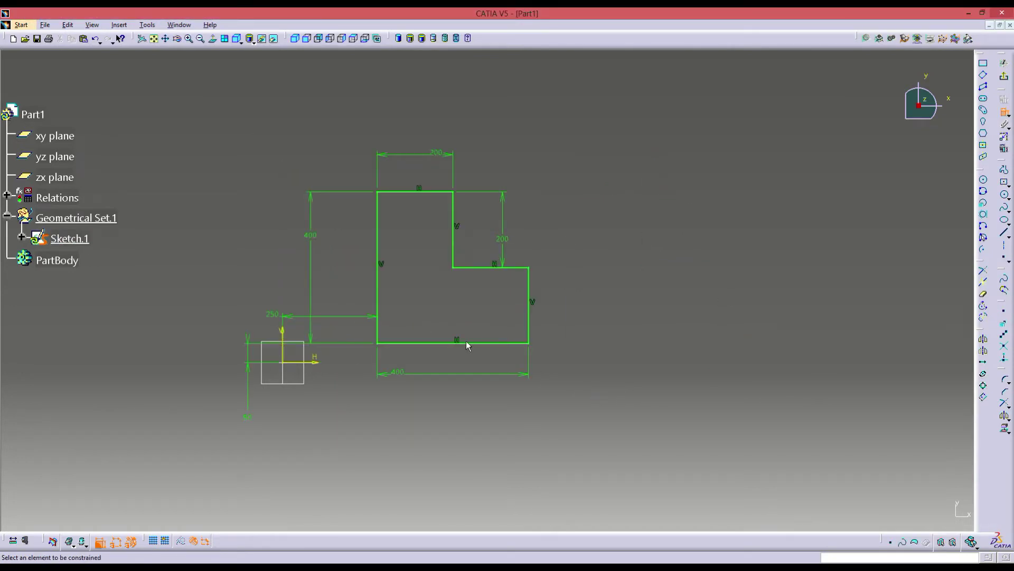
pyautogui.moveTo(466, 340); pyautogui.dragTo(628, 304, button='middle')
pyautogui.keyDown('ctrl'); pyautogui.moveTo(544, 317); pyautogui.dragTo(544, 276, button='middle'); pyautogui.keyUp('ctrl')
# - Trap-select the whole L-profile together with all its constraints
pyautogui.write('1')
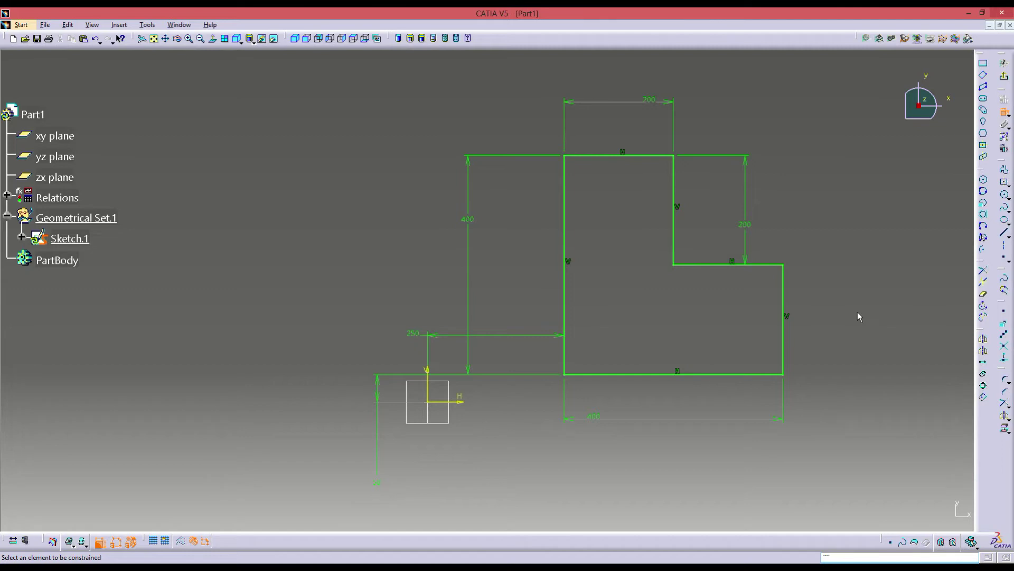
pyautogui.moveTo(618, 337)
pyautogui.mouseDown(button='middle')
pyautogui.moveTo(656, 283)
pyautogui.moveTo(664, 306)
pyautogui.mouseUp(button='middle')
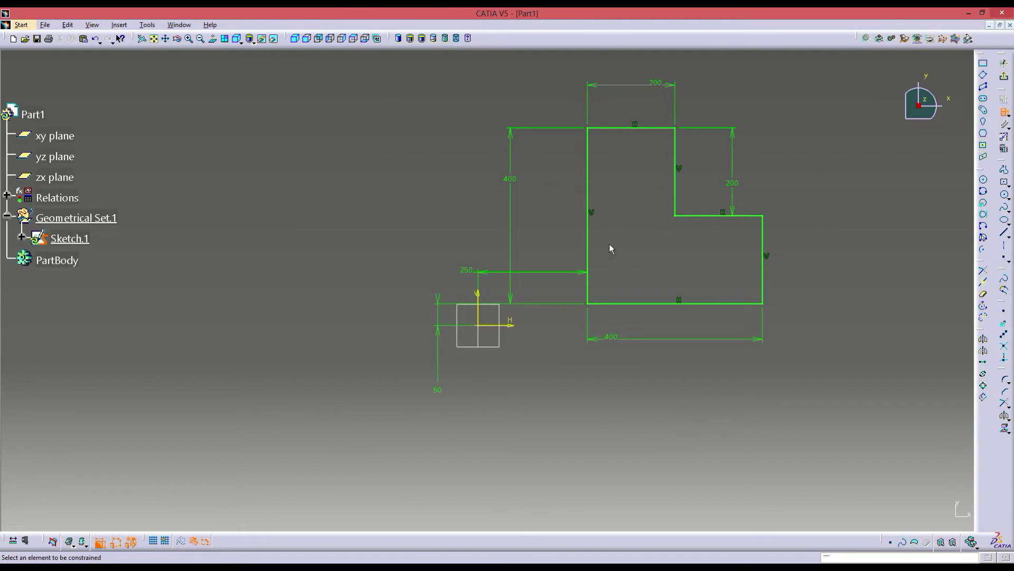
pyautogui.moveTo(566, 112); pyautogui.dragTo(795, 322)
pyautogui.moveTo(566, 113); pyautogui.dragTo(795, 315)
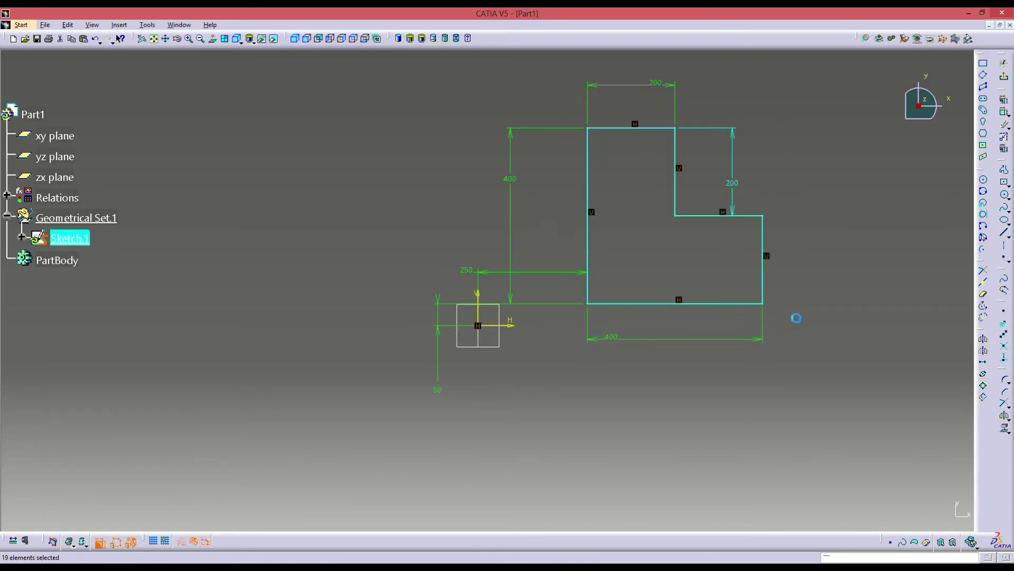
# - Try mirroring the profile across the vertical and horizontal axes, undoing both attempts
pyautogui.keyDown('ctrl'); pyautogui.click(732, 200); pyautogui.keyUp('ctrl')
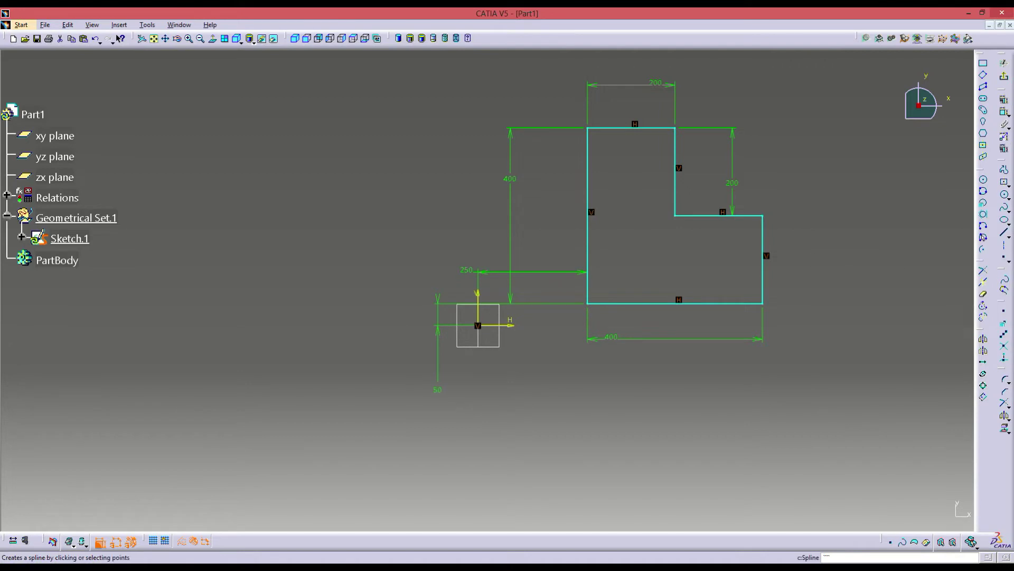
pyautogui.click(984, 341)
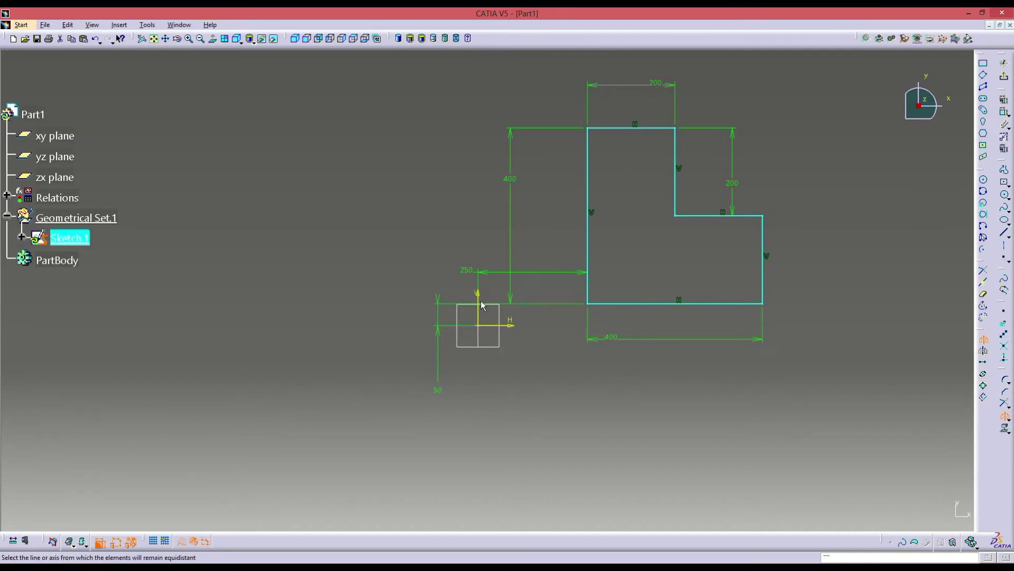
pyautogui.click(480, 319)
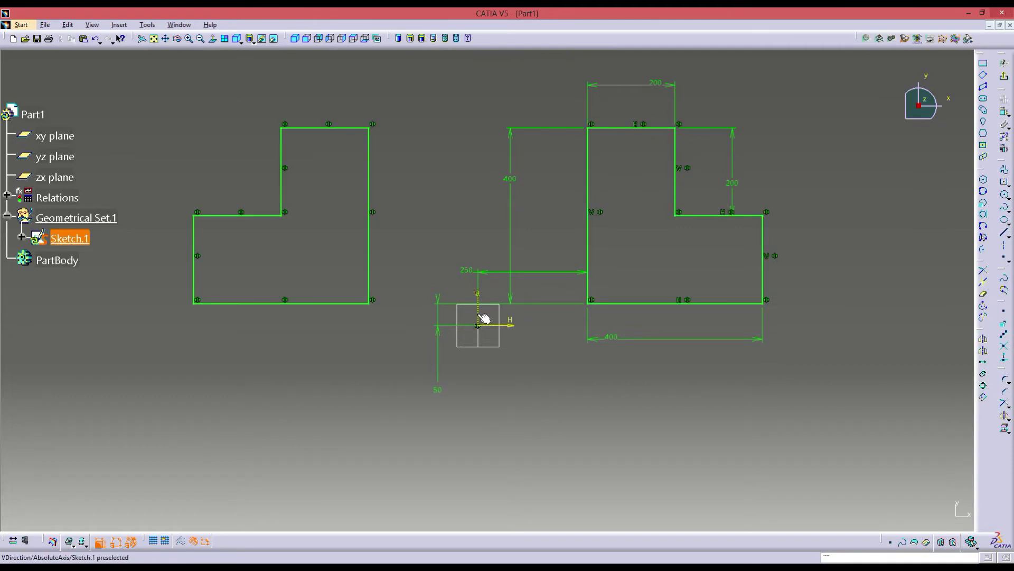
pyautogui.hotkey('ctrl', 'z')
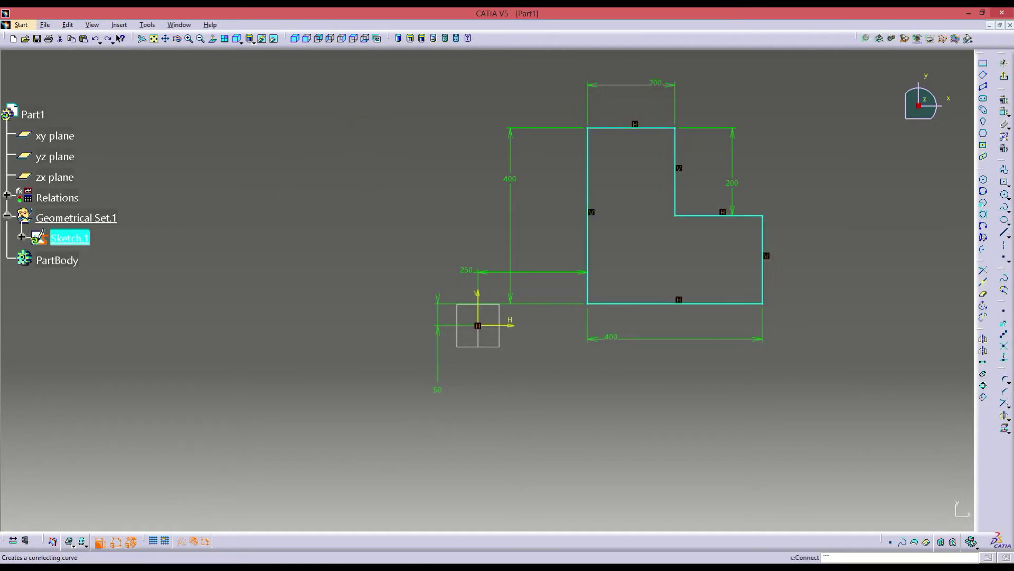
pyautogui.click(510, 325)
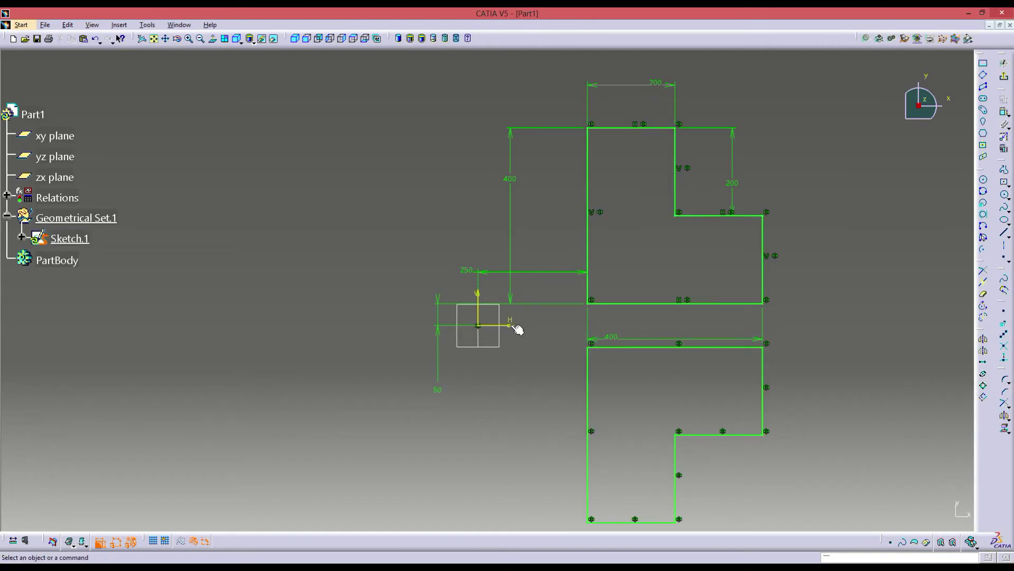
pyautogui.hotkey('ctrl', 'z')
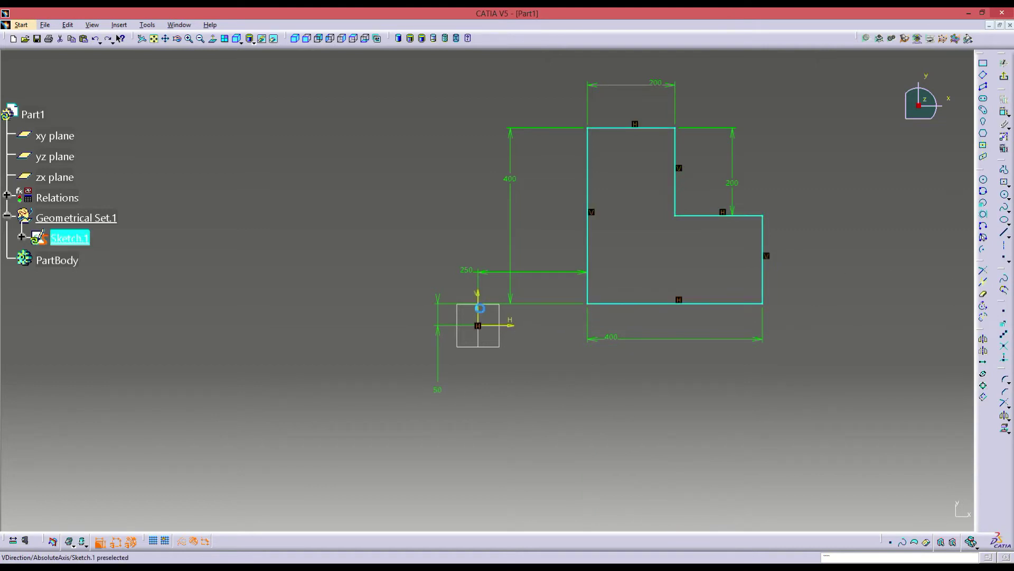
pyautogui.click(699, 372)
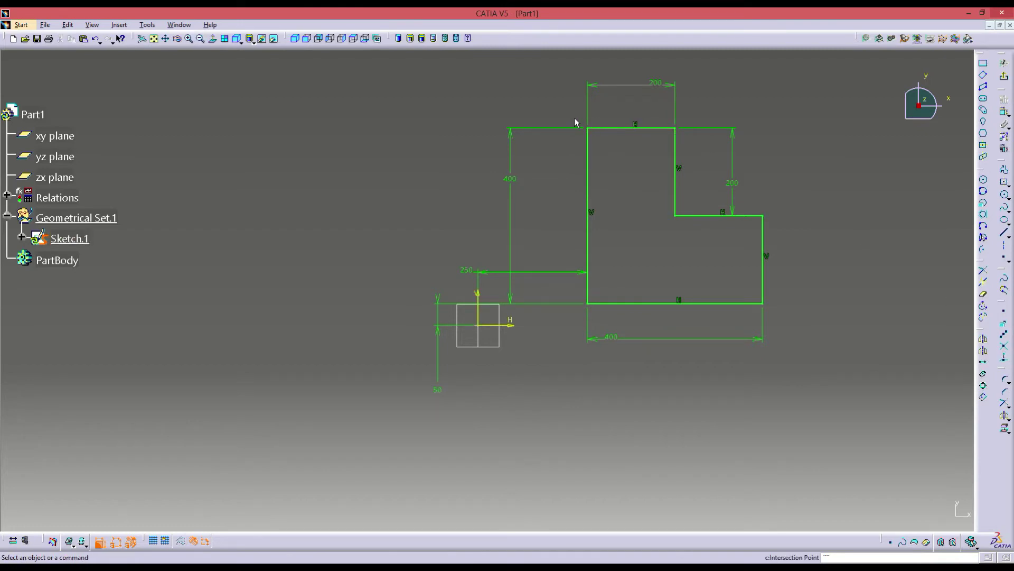
# - Mirror the profile across the vertical axis, then mirror both profiles across the horizontal axis
pyautogui.moveTo(575, 119); pyautogui.dragTo(810, 316)
pyautogui.click(992, 346)
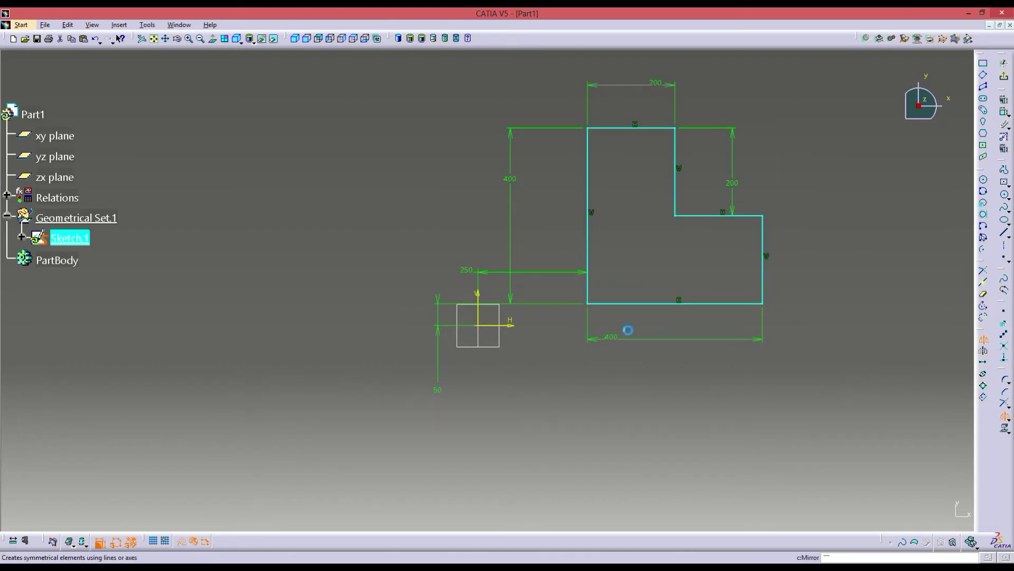
pyautogui.click(484, 314)
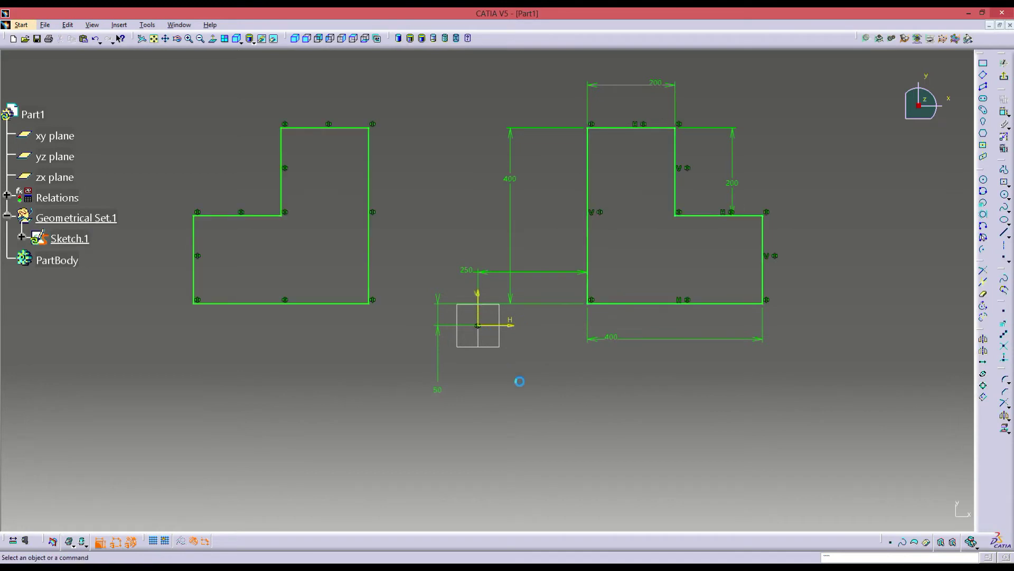
pyautogui.moveTo(151, 104)
pyautogui.mouseDown()
pyautogui.moveTo(633, 293)
pyautogui.moveTo(792, 320)
pyautogui.mouseUp()
pyautogui.click(984, 294)
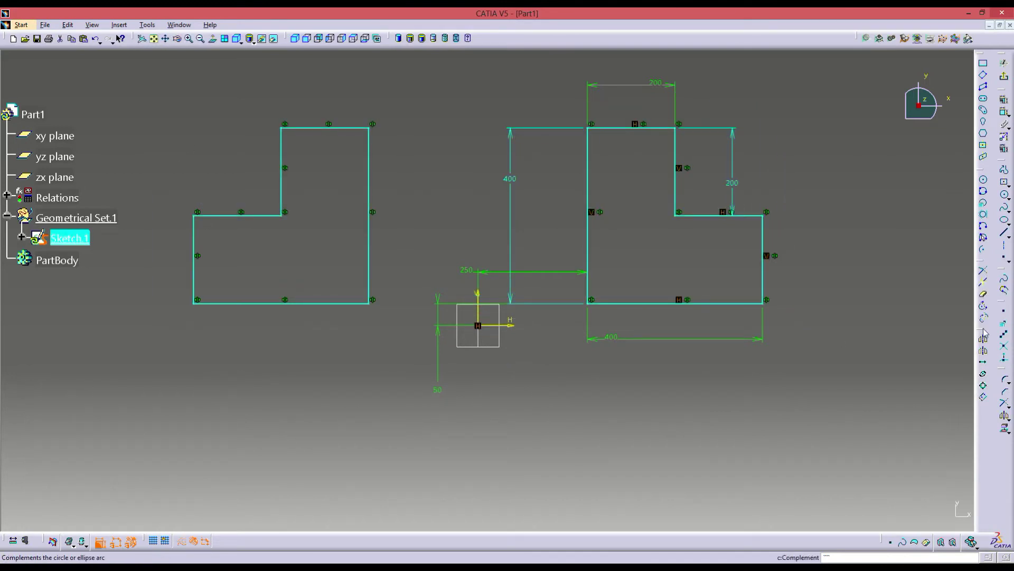
pyautogui.click(516, 328)
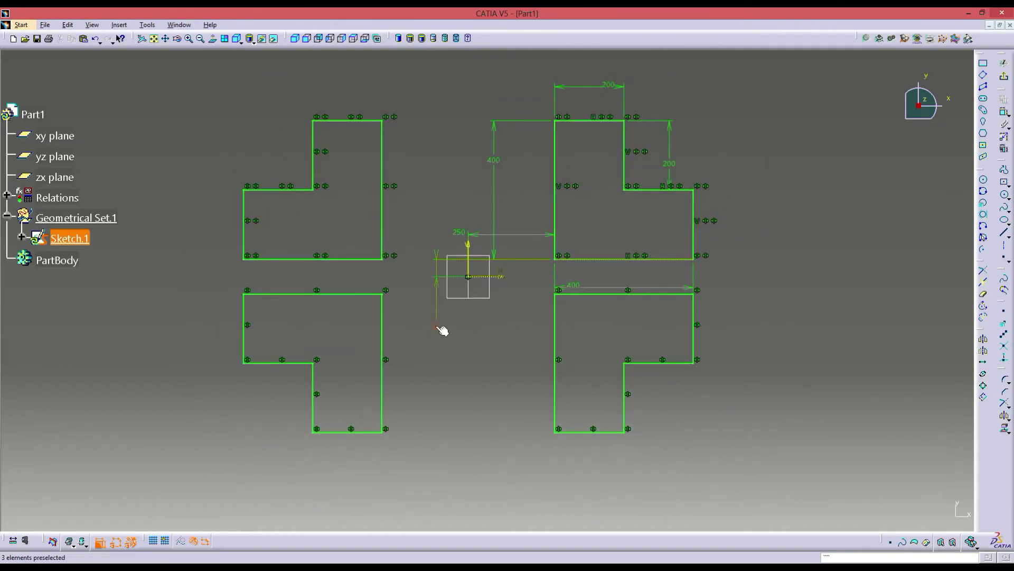
# - Change the 50 offset dimension to 250
pyautogui.doubleClick(436, 326)
pyautogui.write('250')
pyautogui.press('Return')
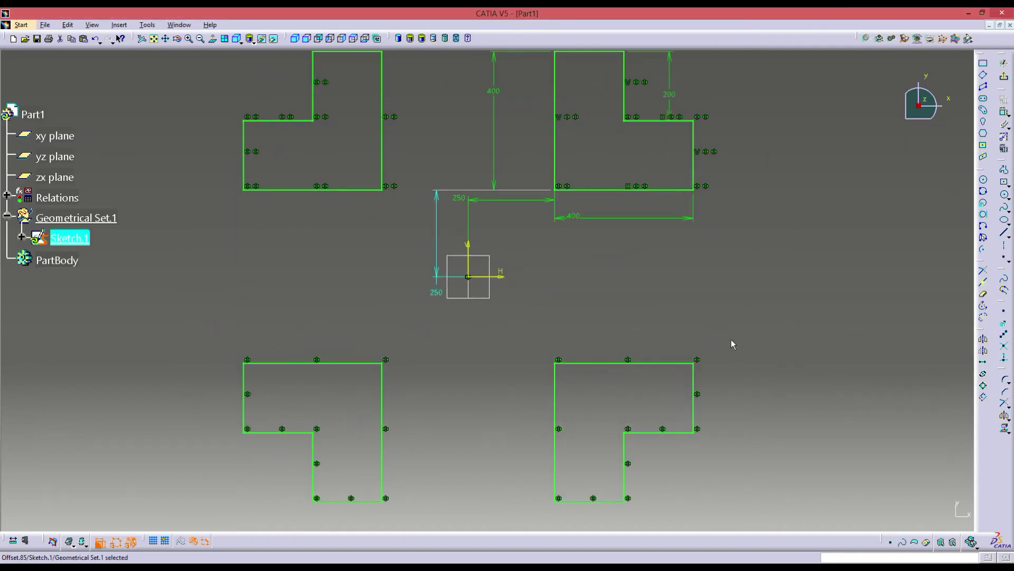
pyautogui.keyDown('ctrl'); pyautogui.moveTo(562, 266); pyautogui.dragTo(561, 294, button='middle'); pyautogui.keyUp('ctrl')
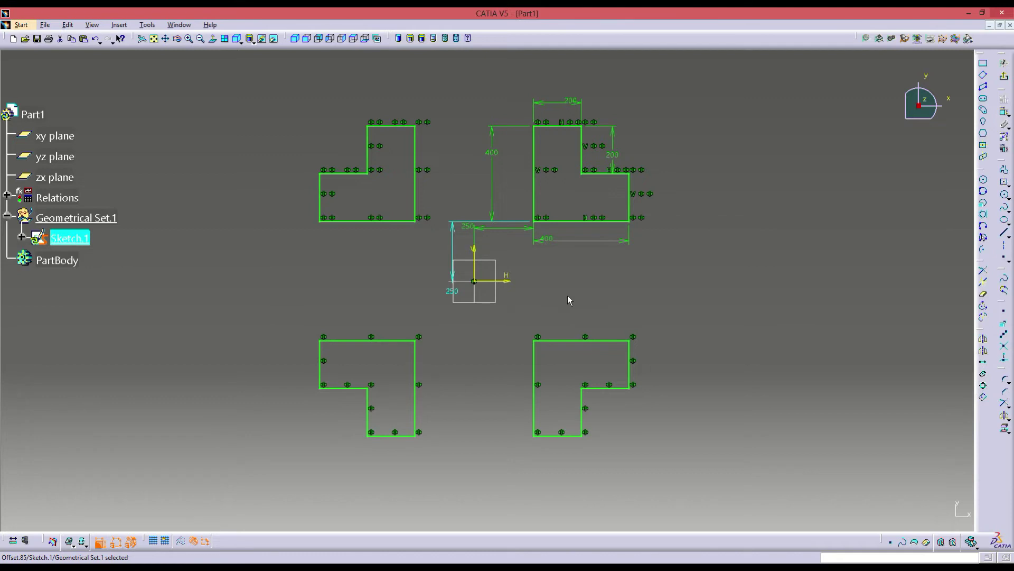
# - Change the 200 step height to 150, then undo back to the original profile
pyautogui.doubleClick(611, 154)
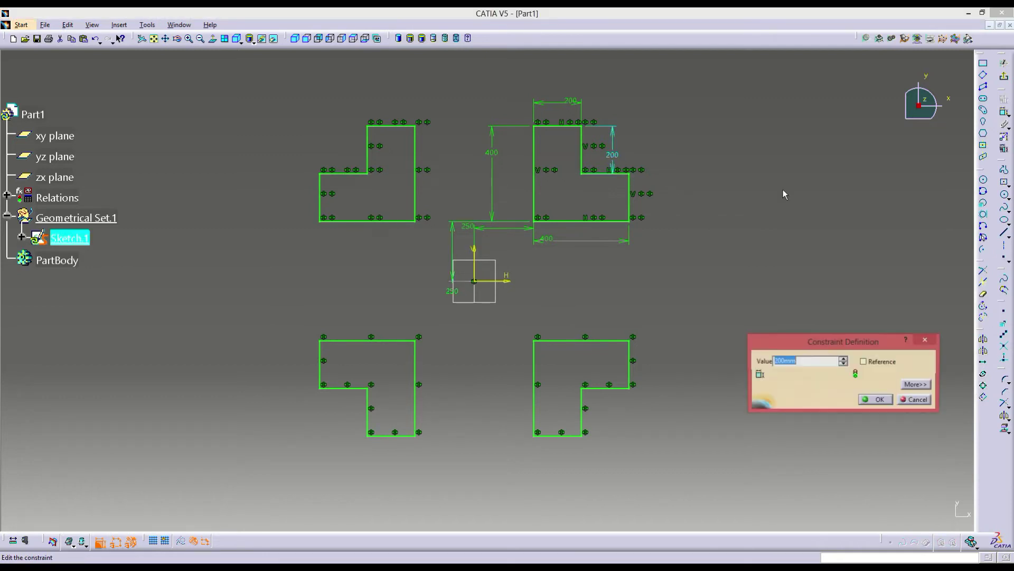
pyautogui.write('150')
pyautogui.press('Return')
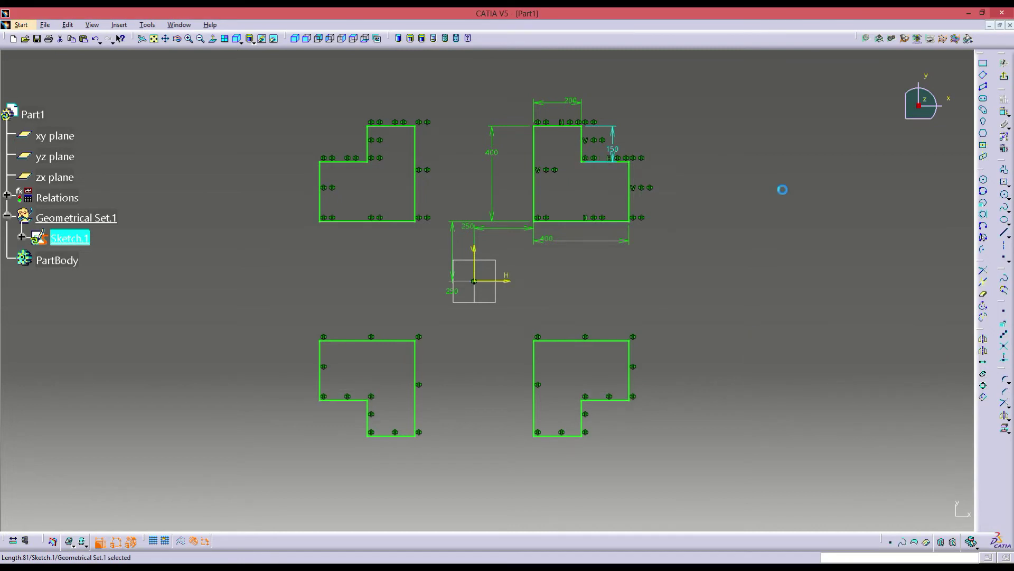
pyautogui.hotkey('ctrl', 'z')
pyautogui.hotkey('ctrl', 'z')
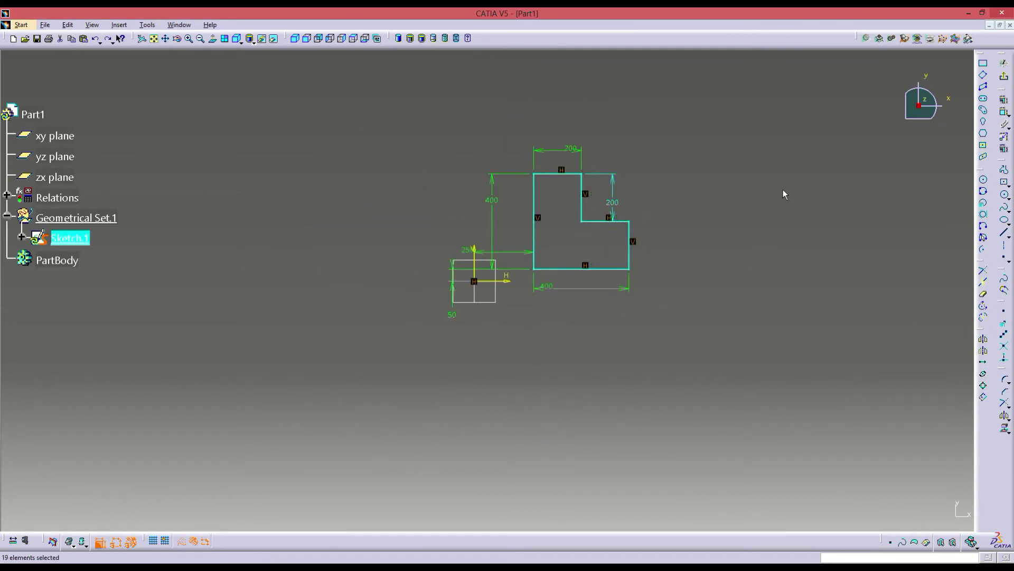
pyautogui.moveTo(741, 283)
pyautogui.keyDown('ctrl'); pyautogui.mouseDown(button='middle')
pyautogui.moveTo(797, 231)
pyautogui.moveTo(651, 363)
pyautogui.mouseUp(button='middle'); pyautogui.keyUp('ctrl')
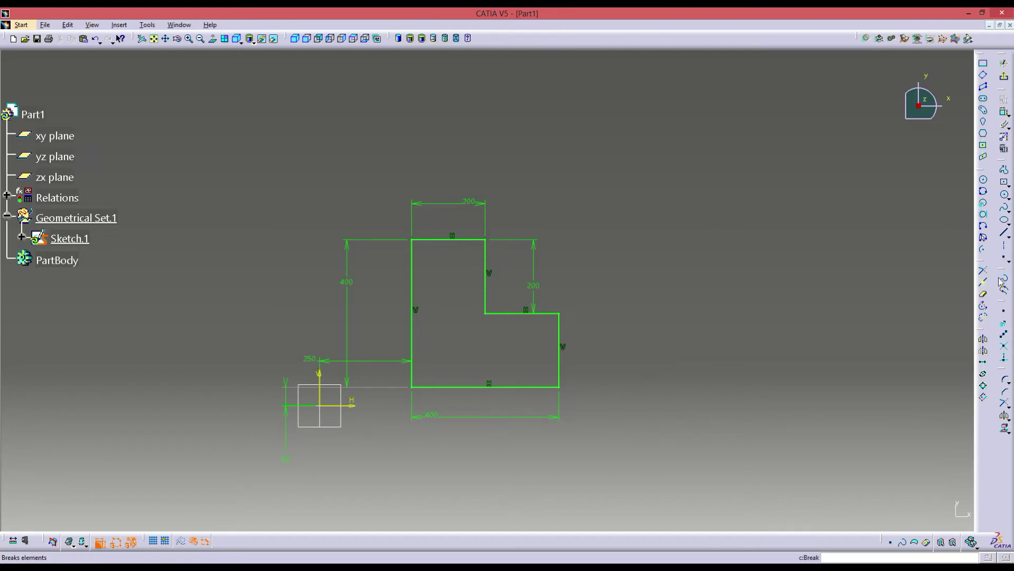
# - Draw an inclined line from above the L-profile down toward the lower right
pyautogui.click(1004, 233)
pyautogui.click(485, 103)
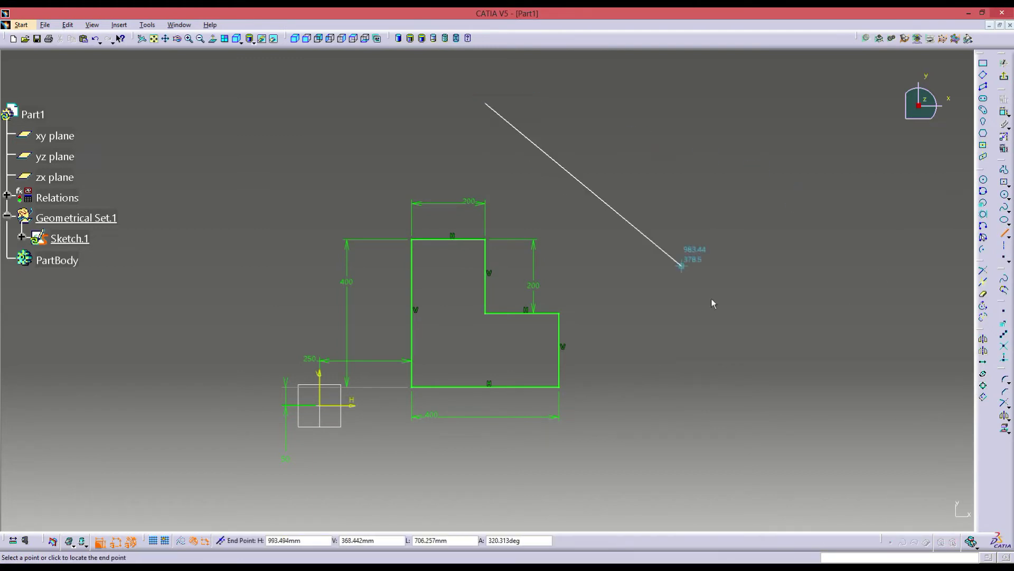
pyautogui.click(814, 401)
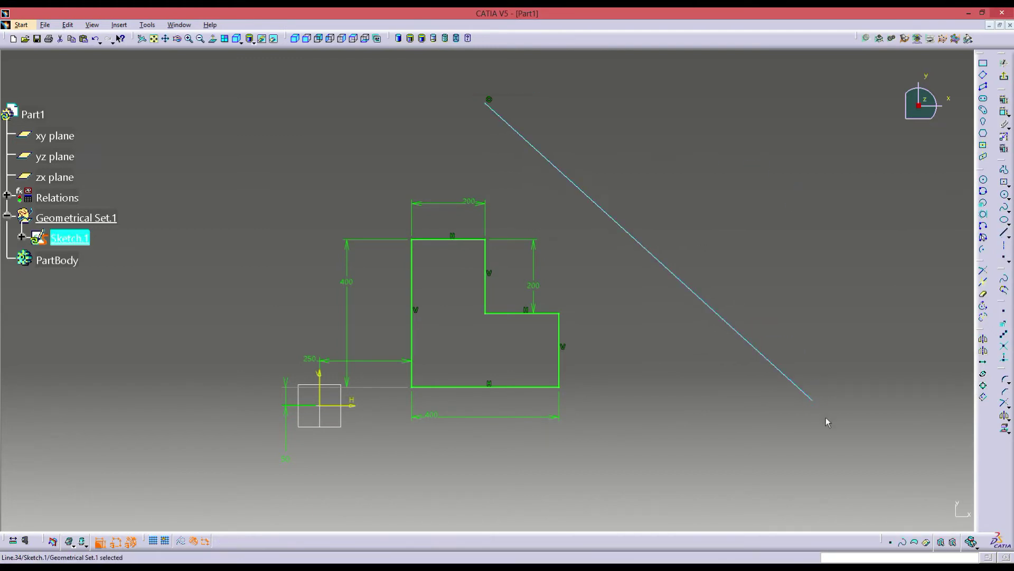
# - Mirror the whole L-profile across the inclined line and zoom out to see the copy
pyautogui.click(807, 325)
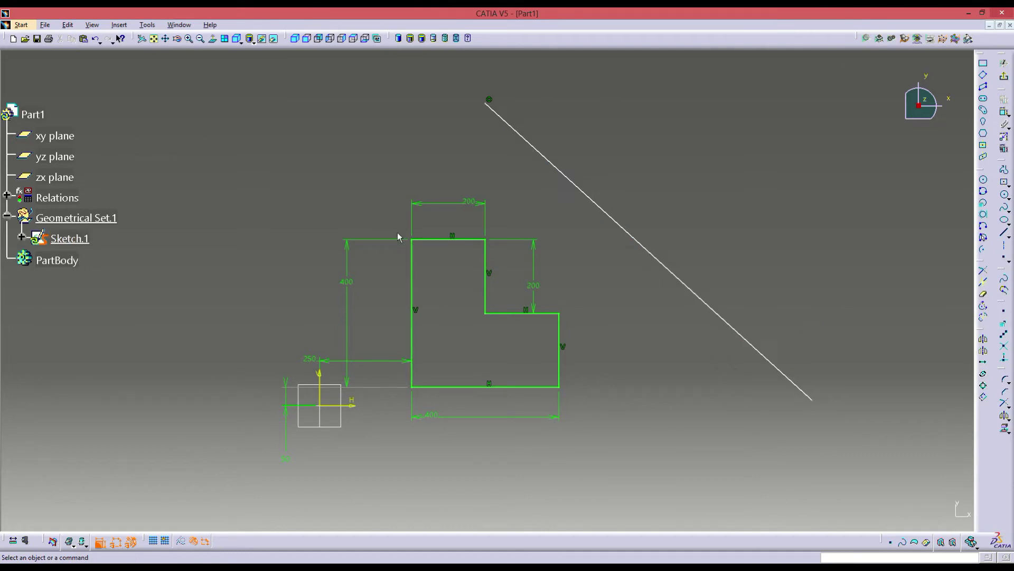
pyautogui.moveTo(397, 234)
pyautogui.mouseDown()
pyautogui.moveTo(553, 394)
pyautogui.moveTo(584, 403)
pyautogui.mouseUp()
pyautogui.click(983, 339)
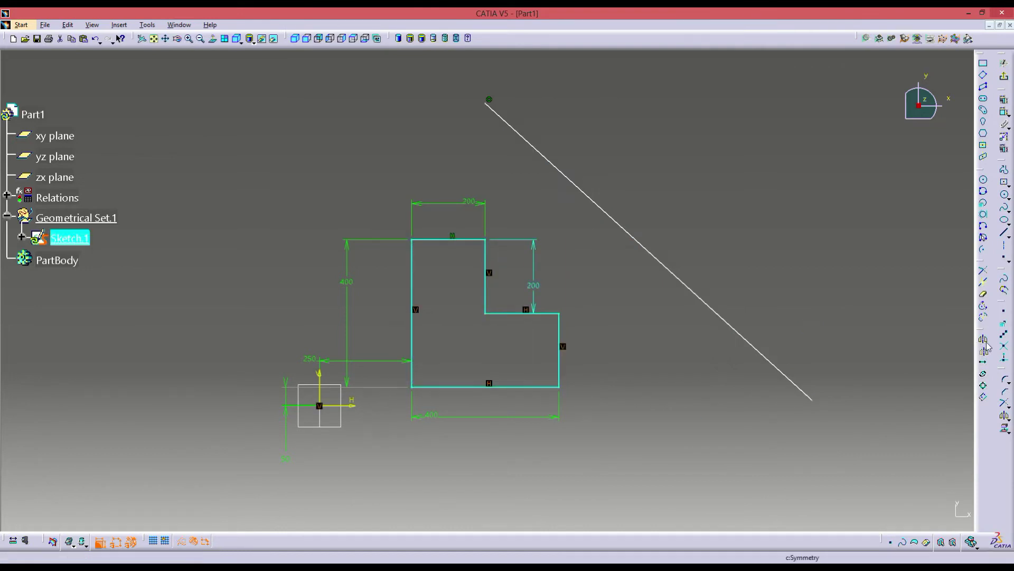
pyautogui.click(624, 229)
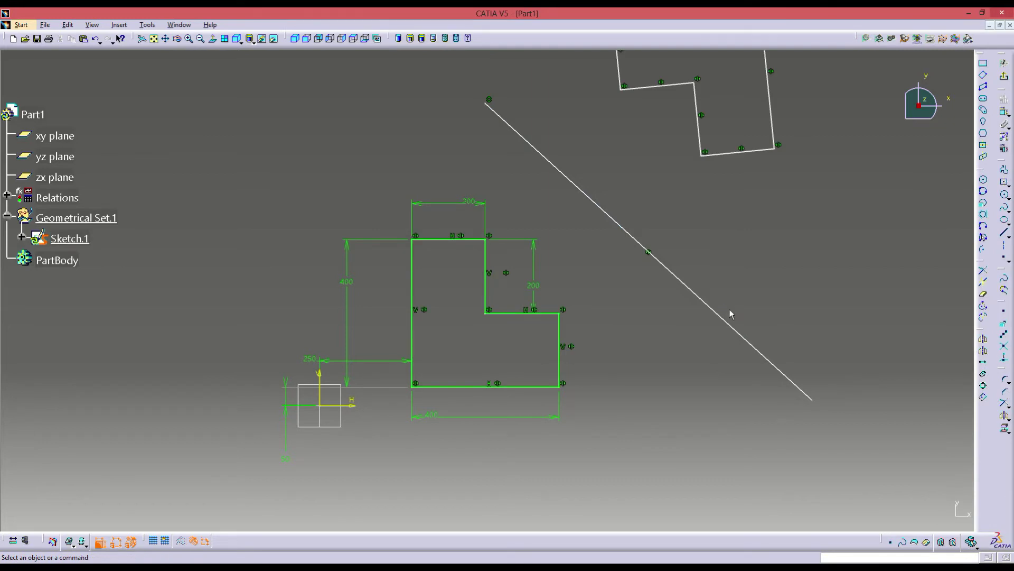
pyautogui.keyDown('ctrl'); pyautogui.moveTo(730, 314); pyautogui.dragTo(658, 318, button='middle'); pyautogui.keyUp('ctrl')
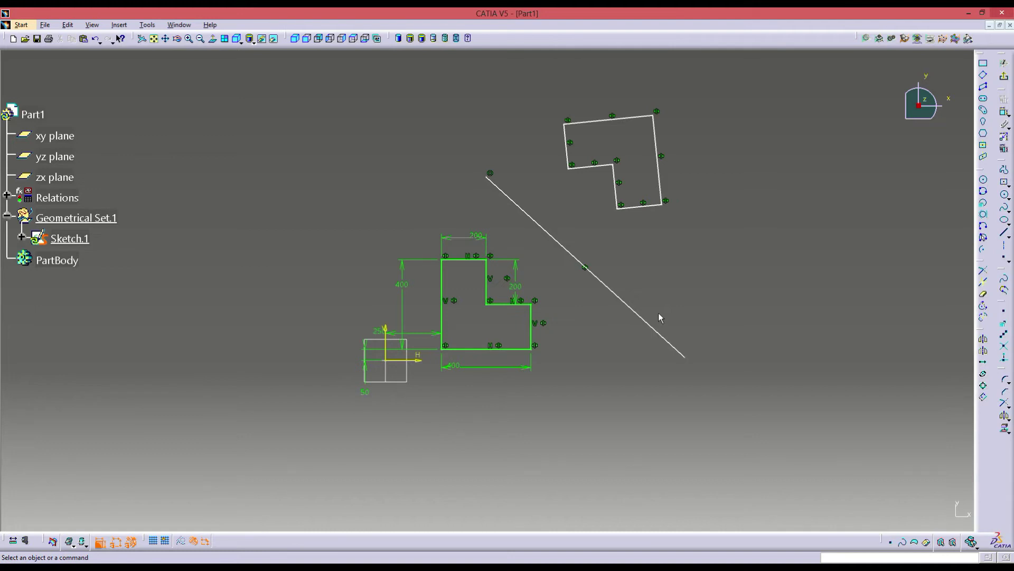
# - Delete the inclined mirror line
pyautogui.click(591, 273)
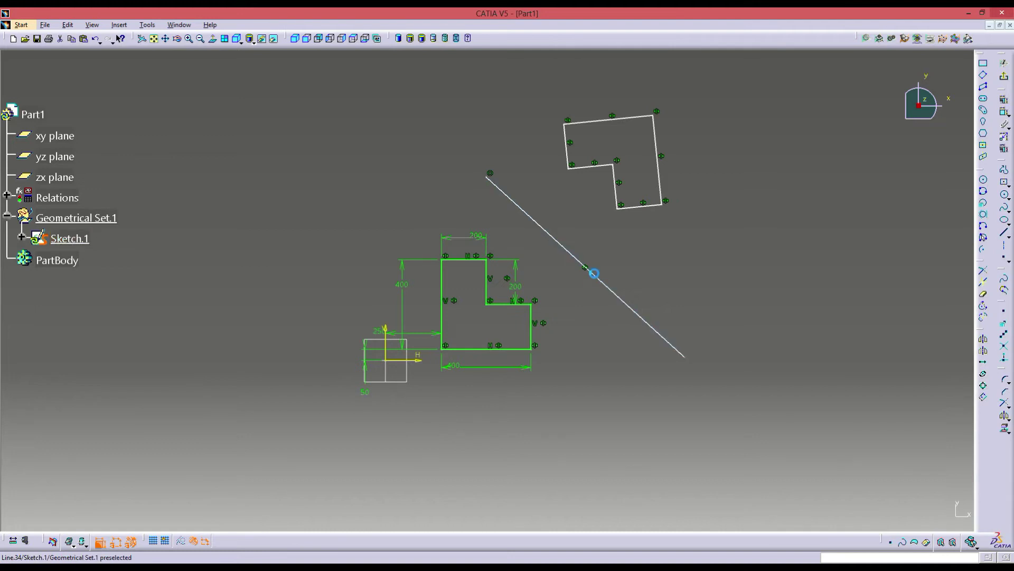
pyautogui.click(681, 253)
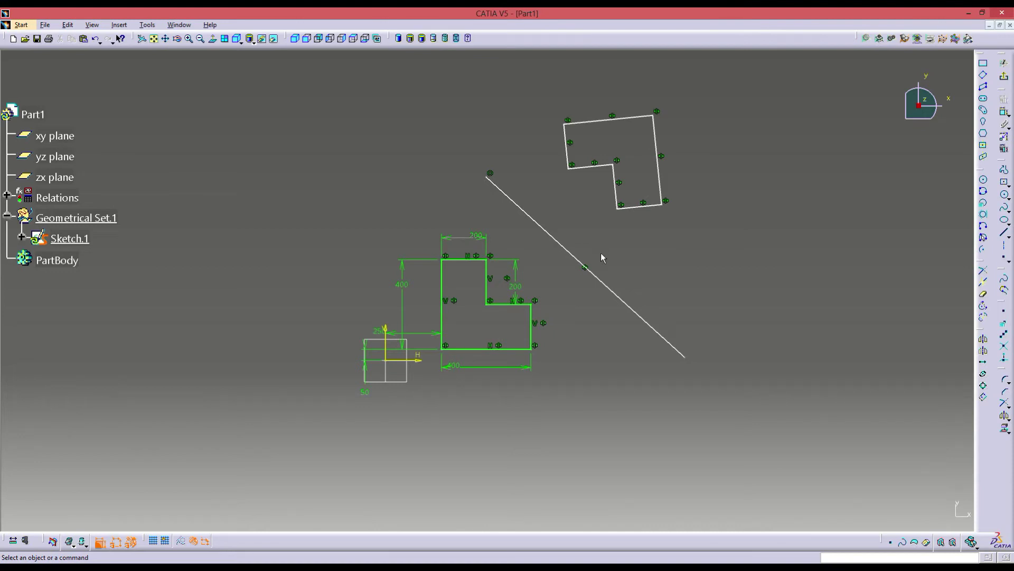
pyautogui.click(611, 289)
pyautogui.press('Delete')
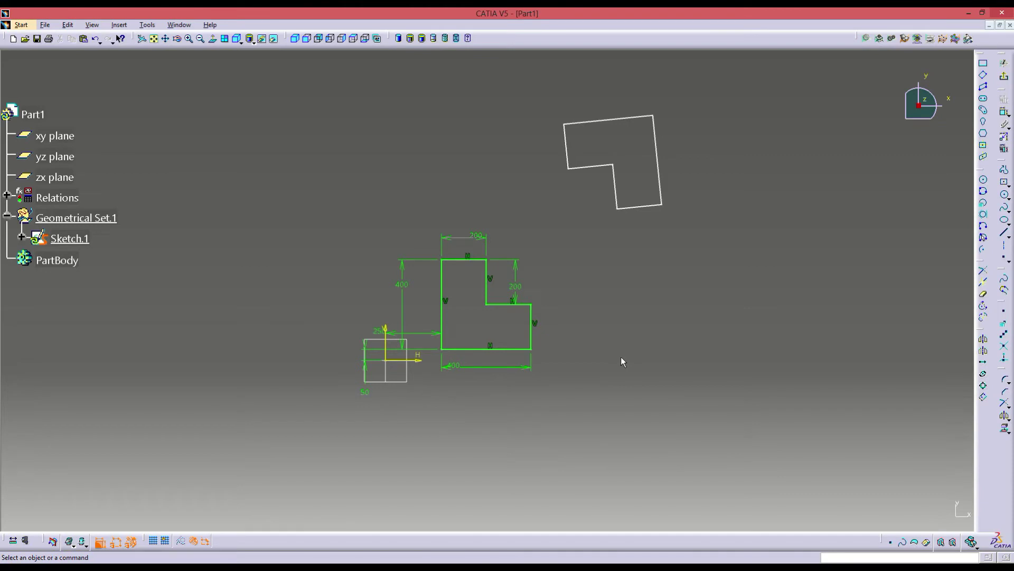
# - Change the 200 step dimension to 150, then undo twice to restore 200 and the diagonal line, and select it
pyautogui.doubleClick(517, 288)
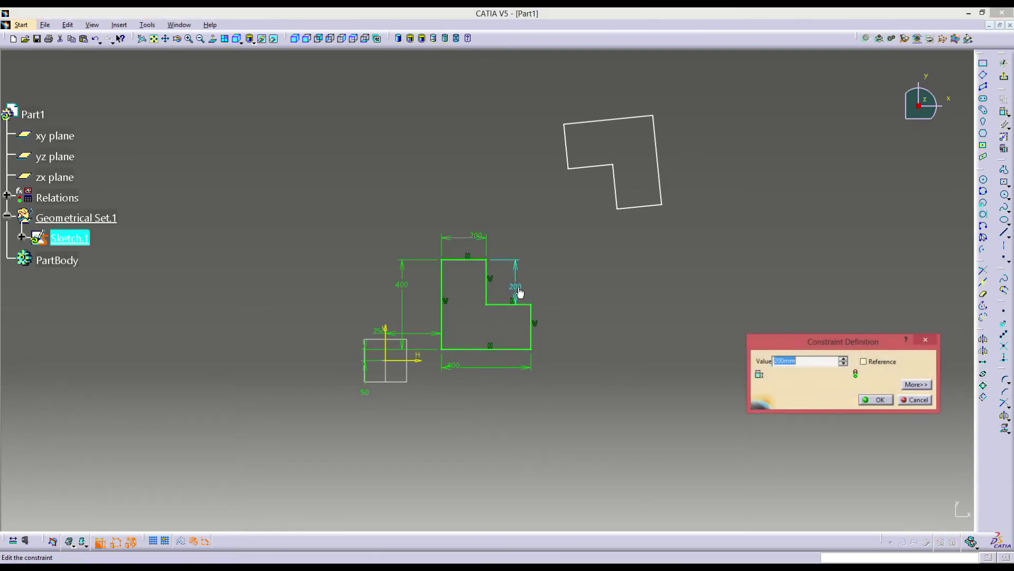
pyautogui.write('150')
pyautogui.press('Return')
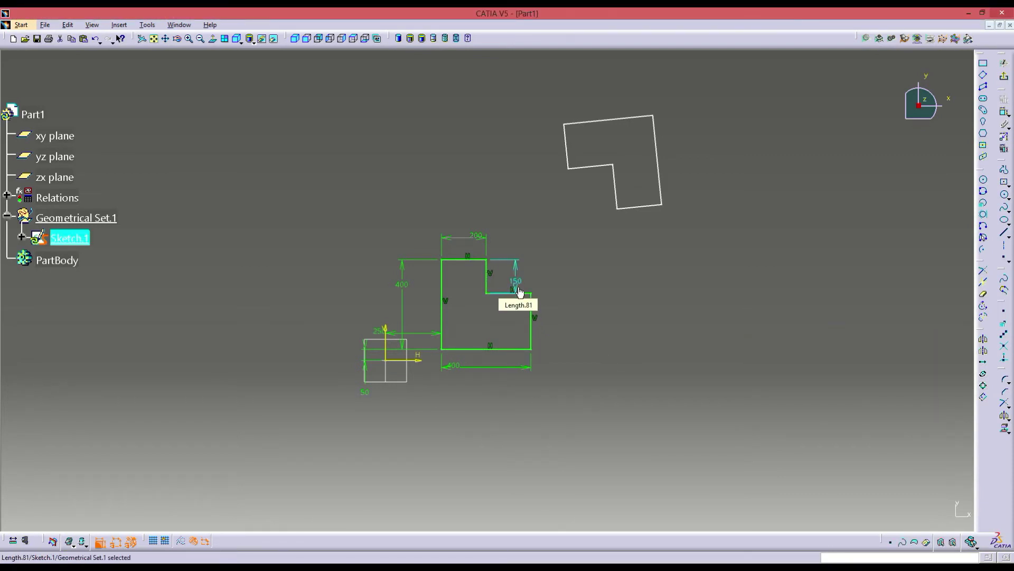
pyautogui.hotkey('ctrl', 'z')
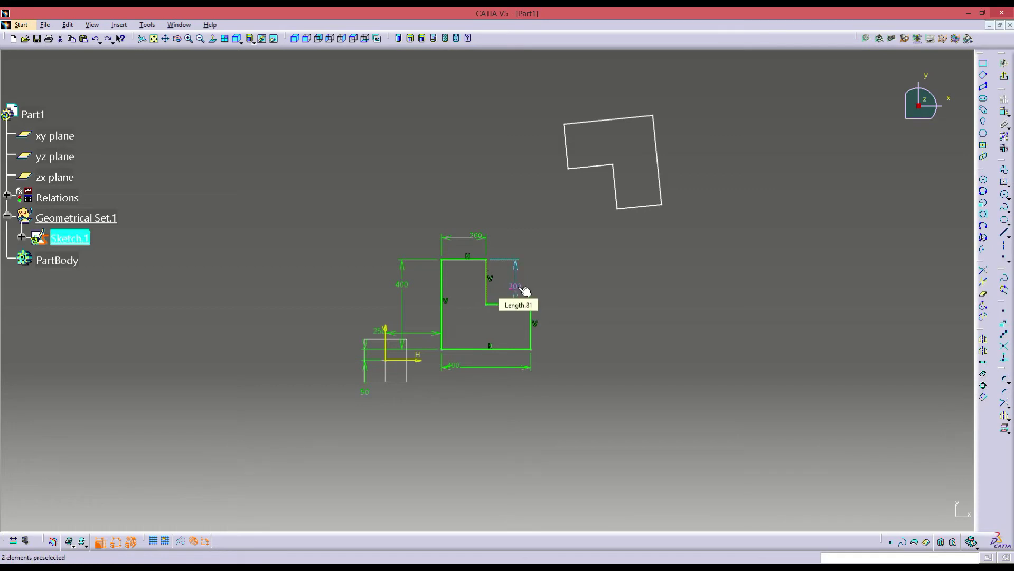
pyautogui.hotkey('ctrl', 'z')
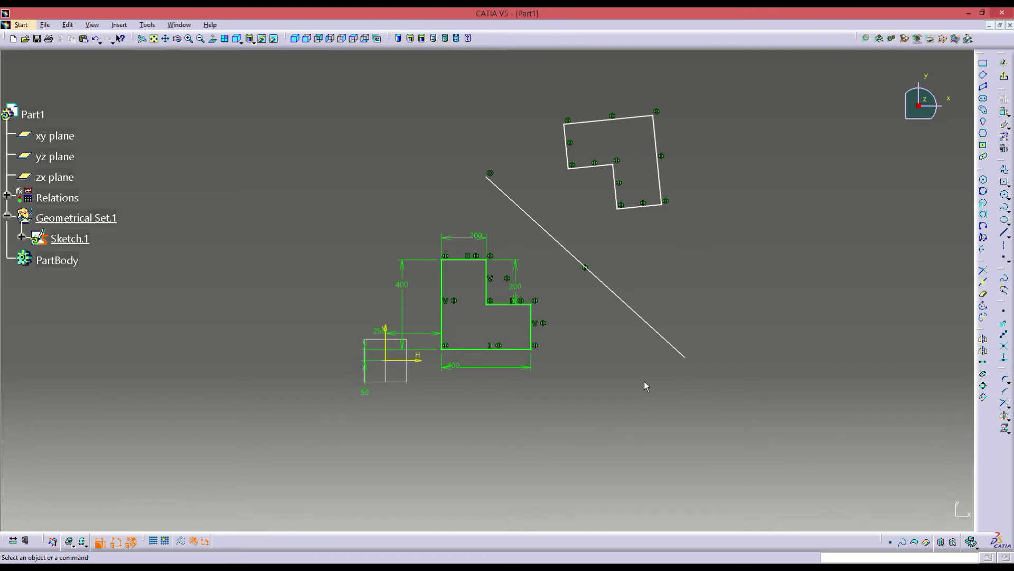
pyautogui.click(623, 300)
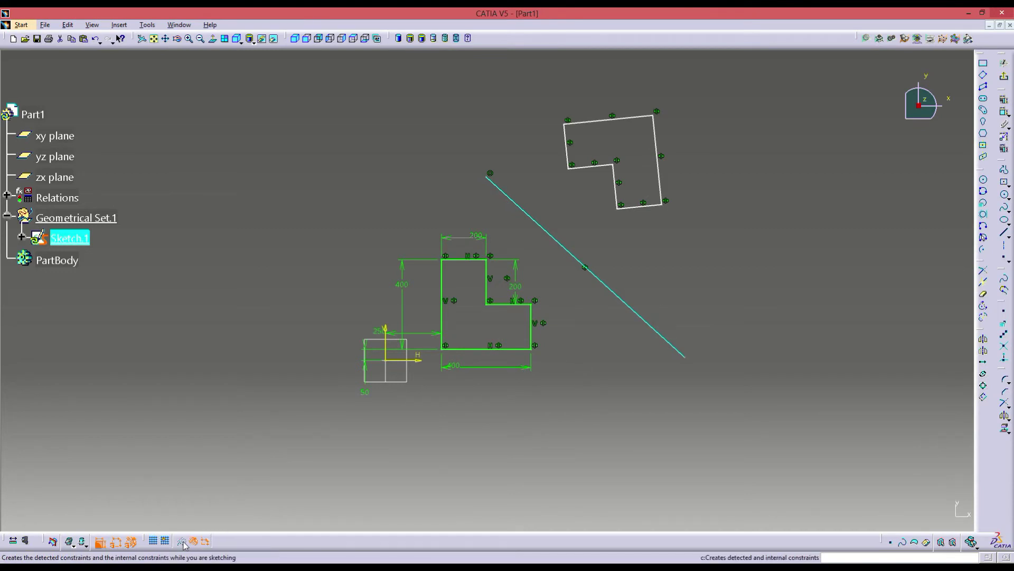
# - Make the selected diagonal mirror line dashed construction geometry, then start a dimension constraint
pyautogui.click(169, 448)
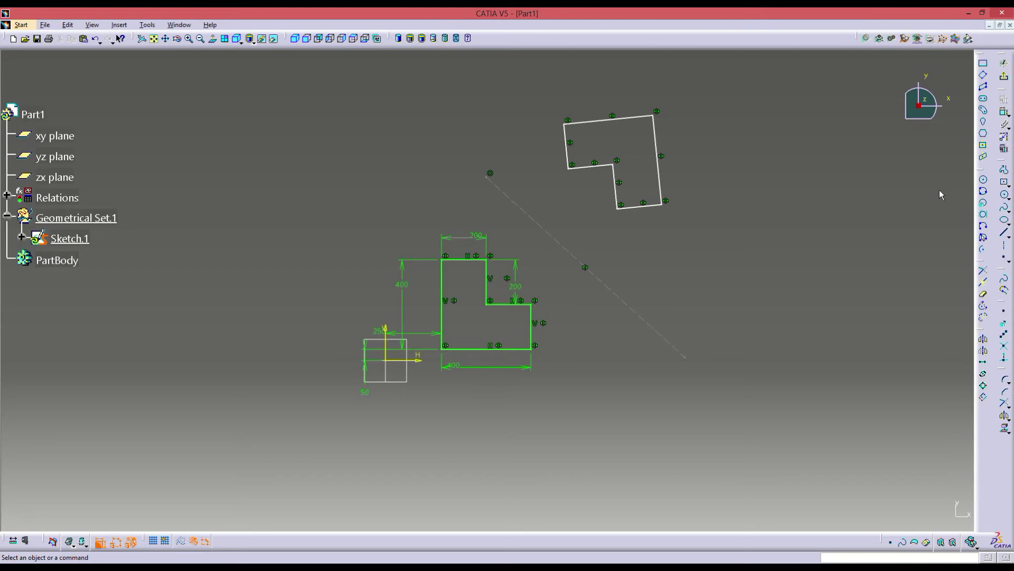
pyautogui.click(1005, 112)
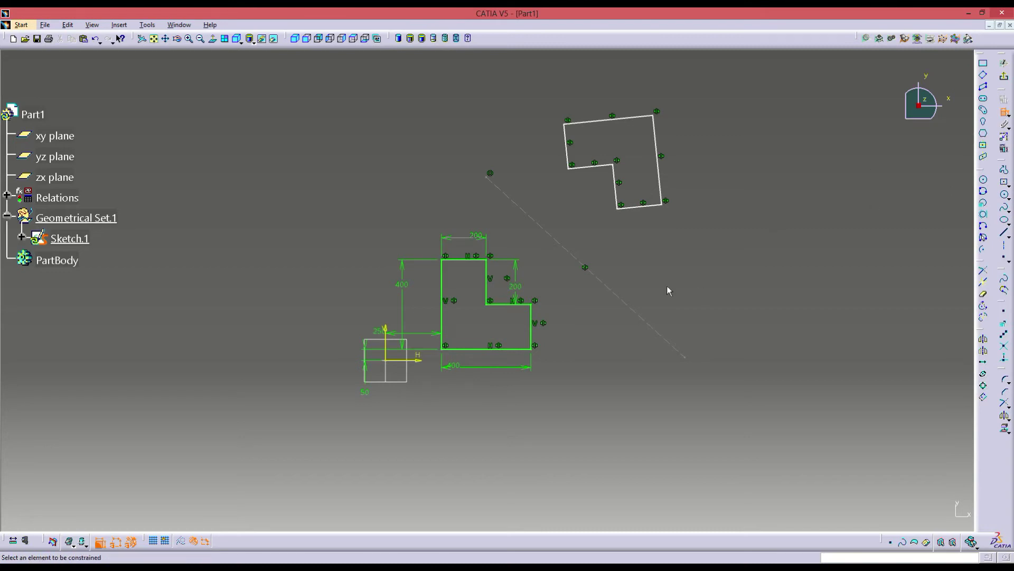
# - Constrain the dashed line's angle to the horizontal axis at 45°
pyautogui.click(612, 288)
pyautogui.click(417, 360)
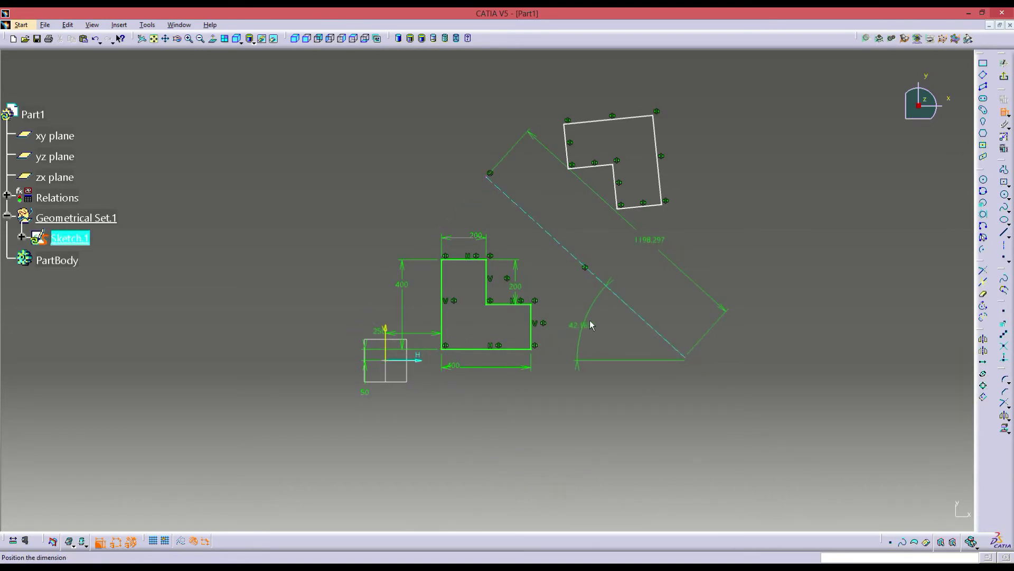
pyautogui.click(590, 320)
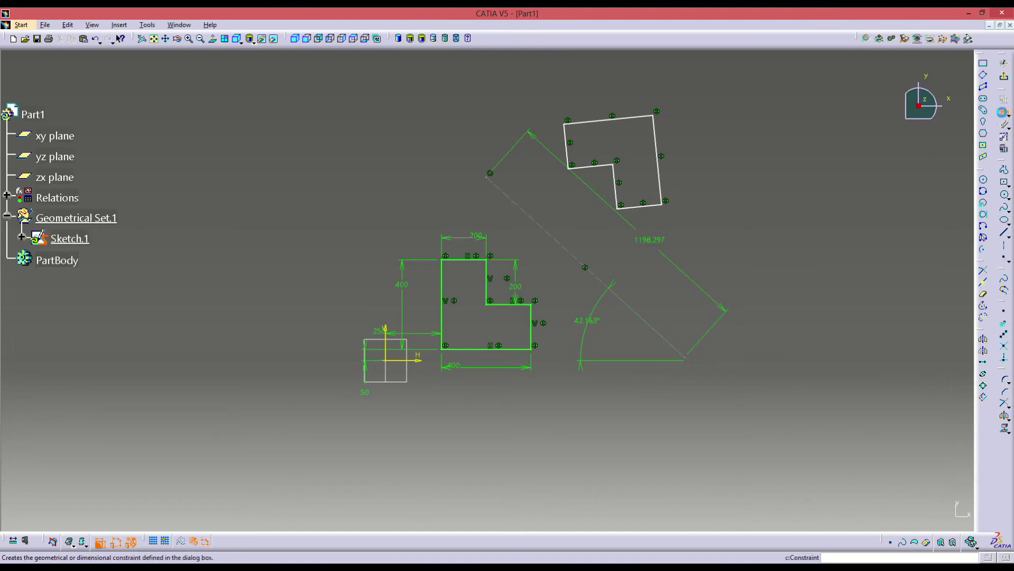
pyautogui.doubleClick(584, 321)
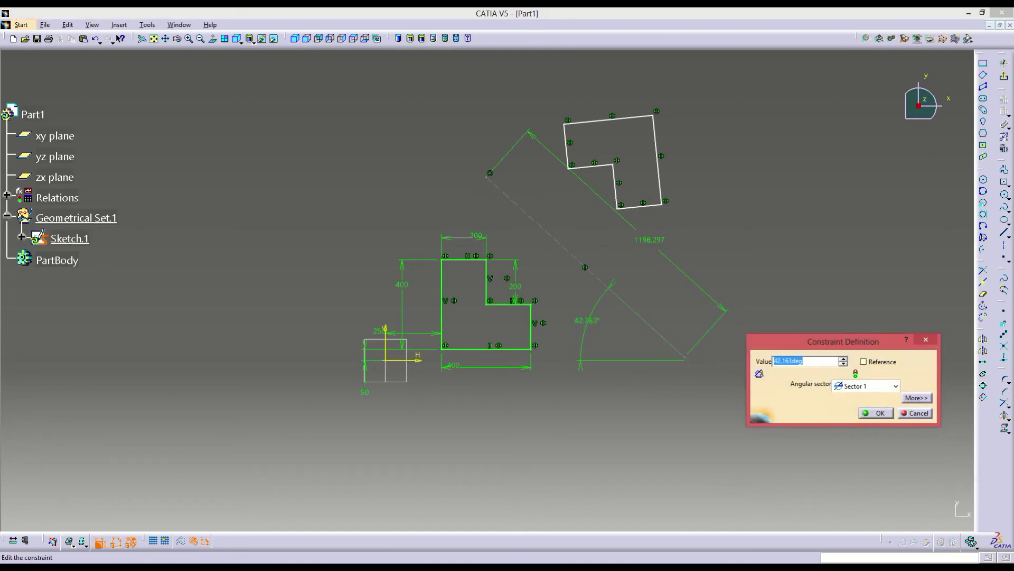
pyautogui.write('45')
pyautogui.press('Return')
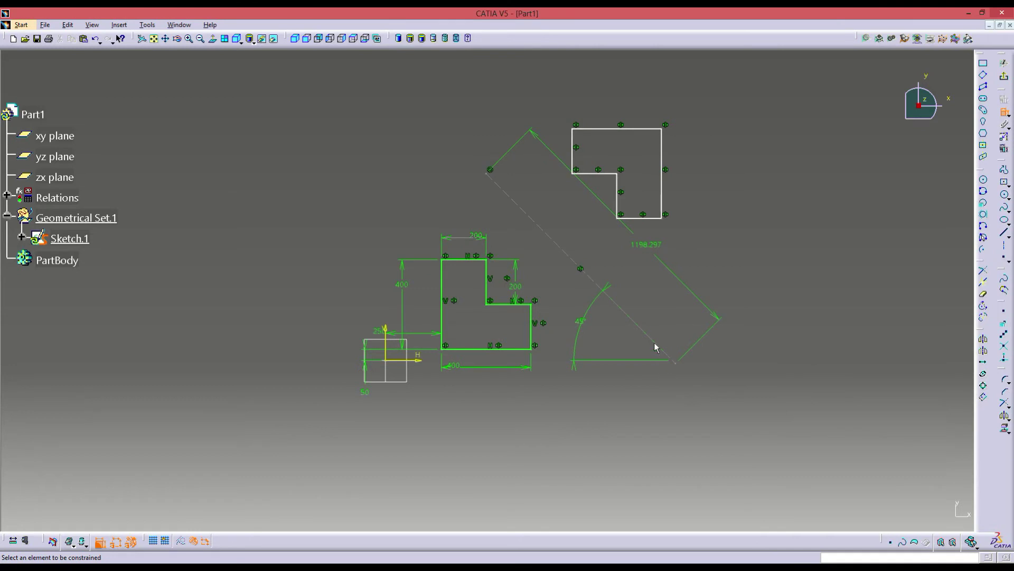
# - Dimension the line's lower endpoint height from the horizontal axis (12.717)
pyautogui.click(677, 365)
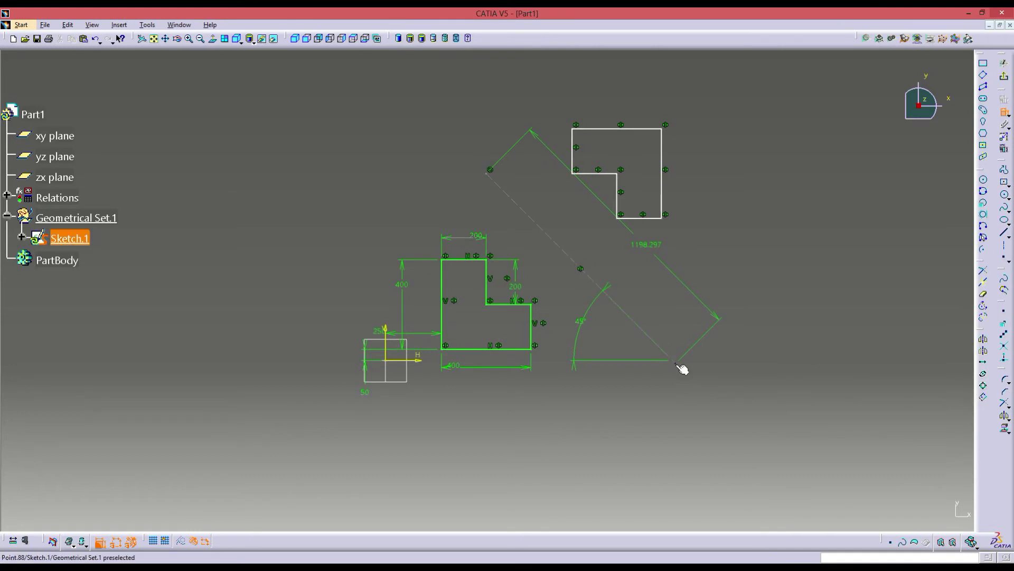
pyautogui.click(386, 346)
pyautogui.click(490, 458)
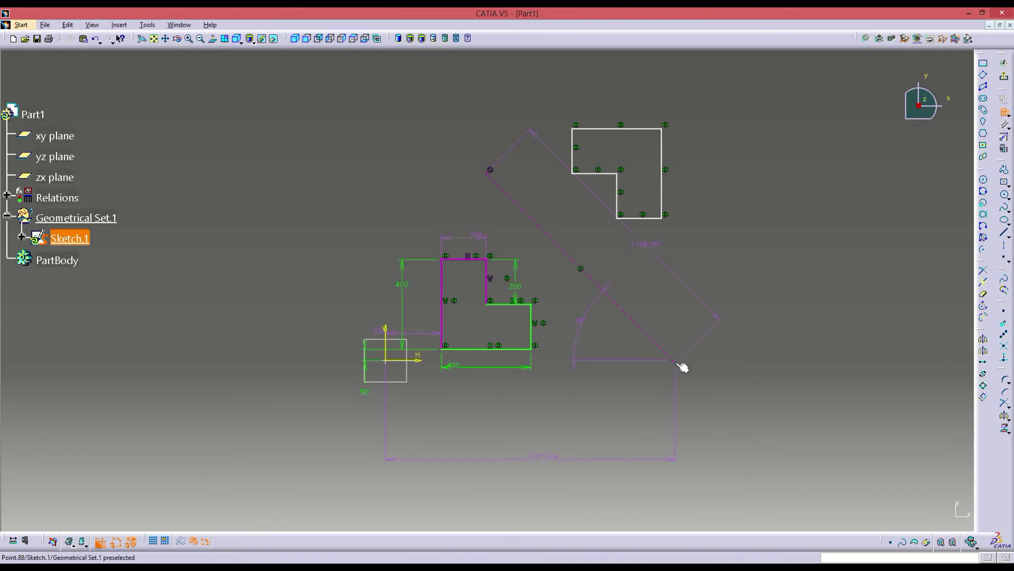
pyautogui.click(681, 365)
pyautogui.click(425, 360)
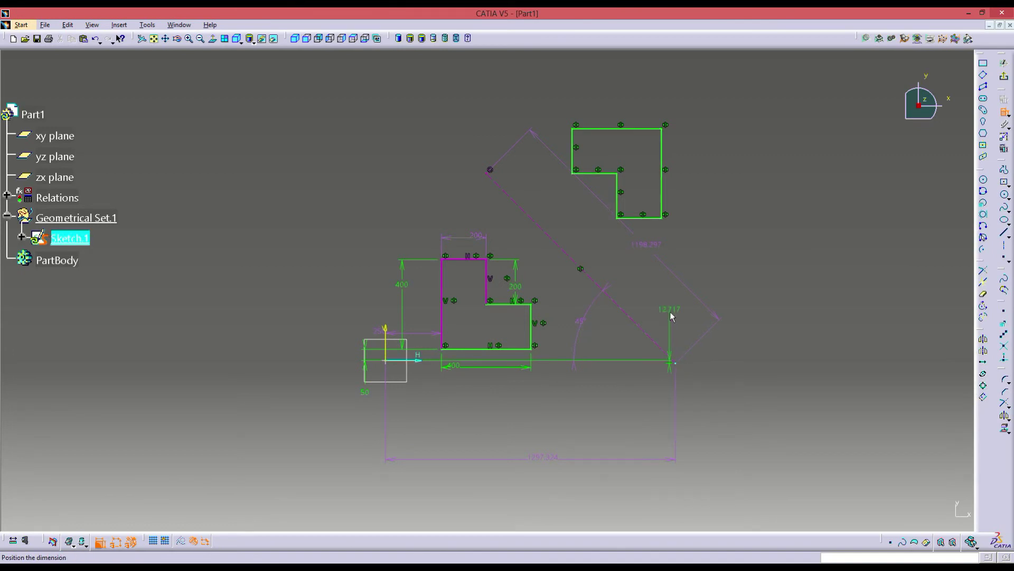
pyautogui.click(669, 312)
# - Delete the extra 1297.324 dimension through its right-click menu
pyautogui.click(540, 459)
pyautogui.rightClick(540, 458)
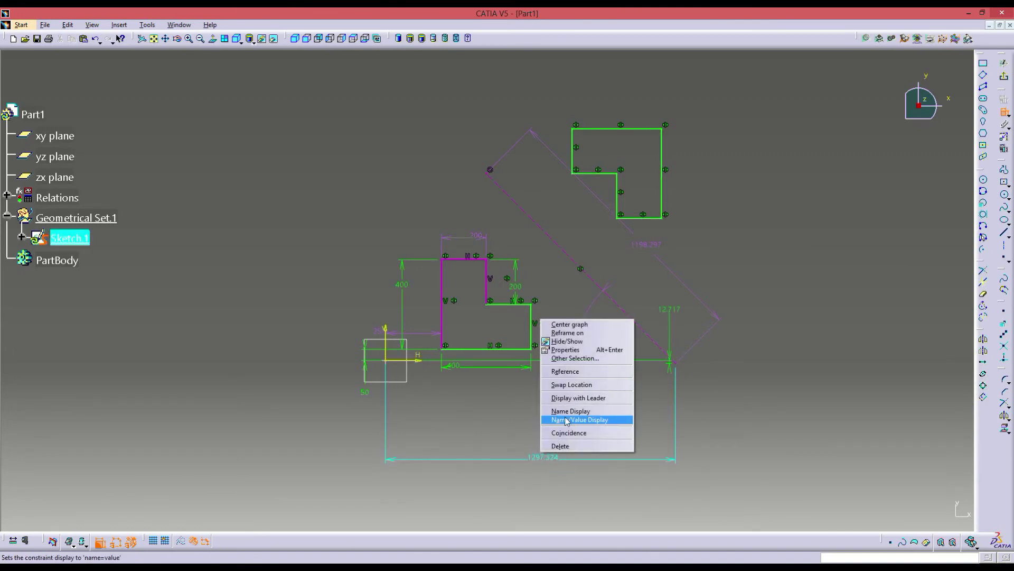
pyautogui.click(560, 446)
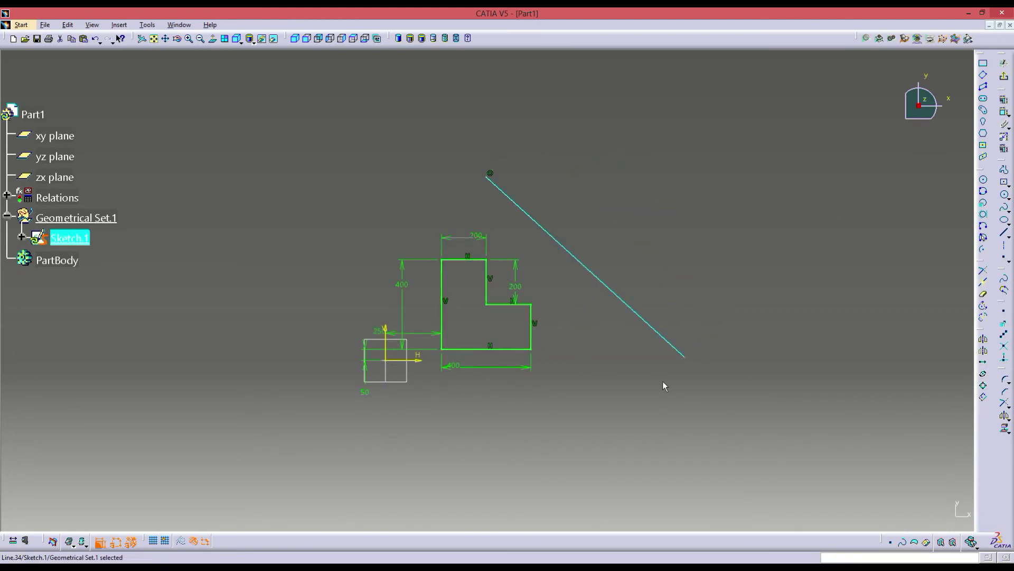
# - Delete the diagonal line, leaving only the original dimensioned L-profile
pyautogui.press('Delete')
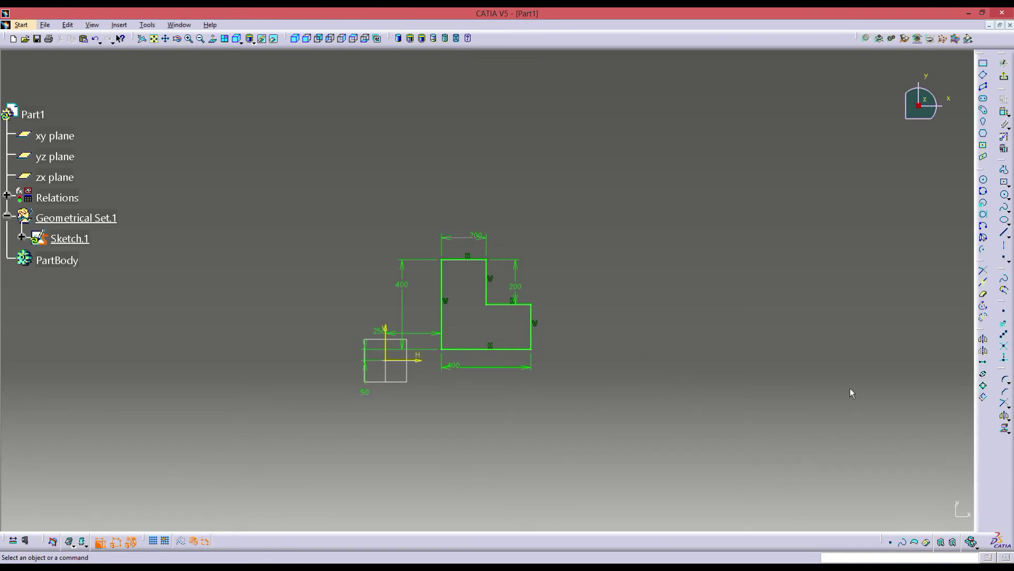
pyautogui.click(1005, 253)
pyautogui.click(468, 128)
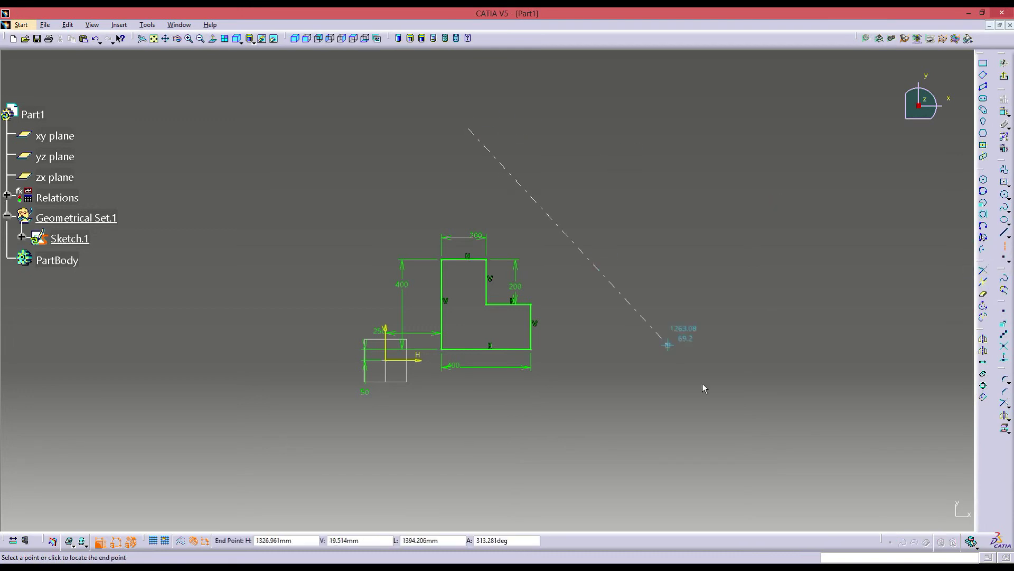
pyautogui.click(772, 420)
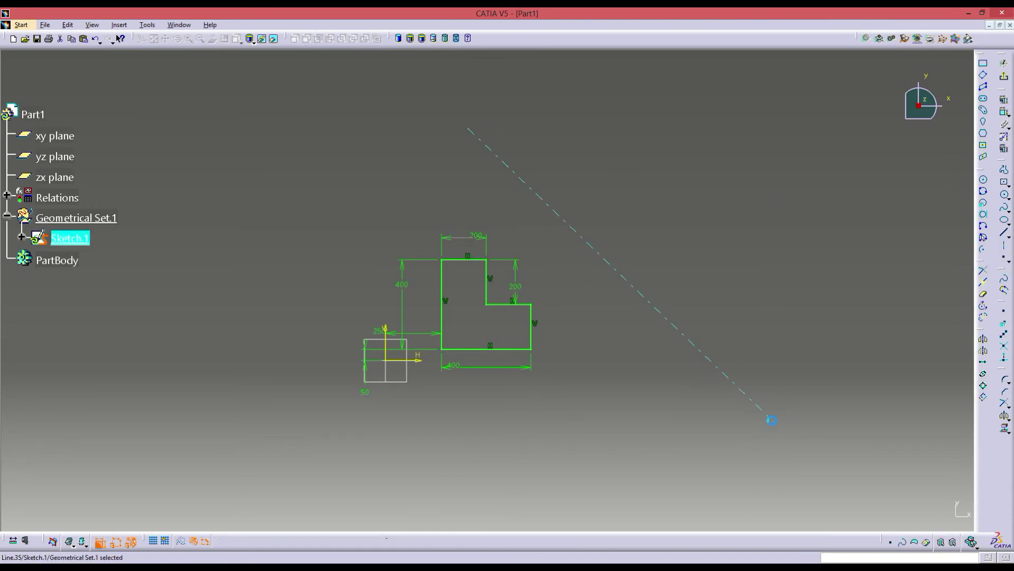
pyautogui.click(640, 450)
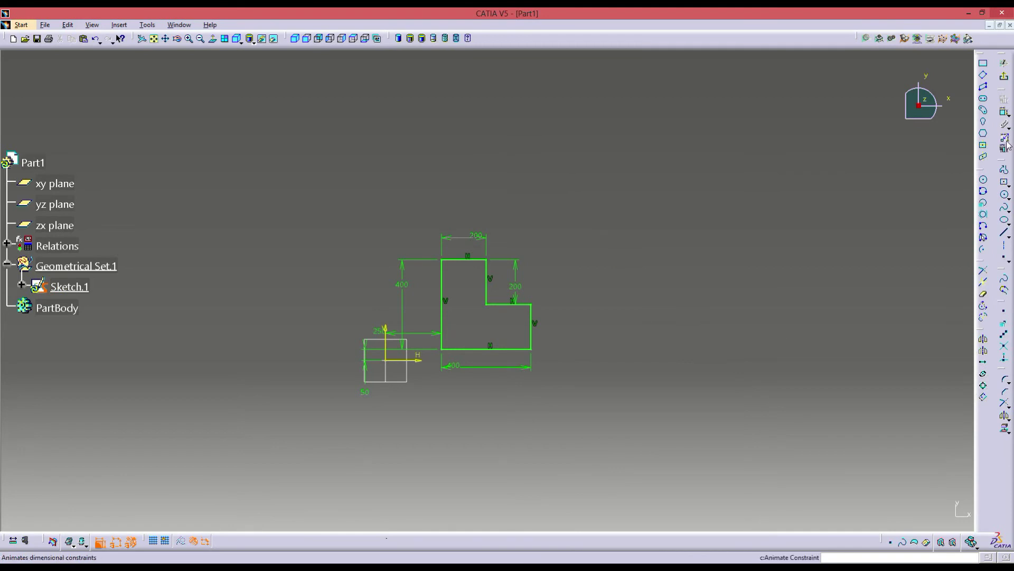
pyautogui.click(986, 183)
pyautogui.click(752, 283)
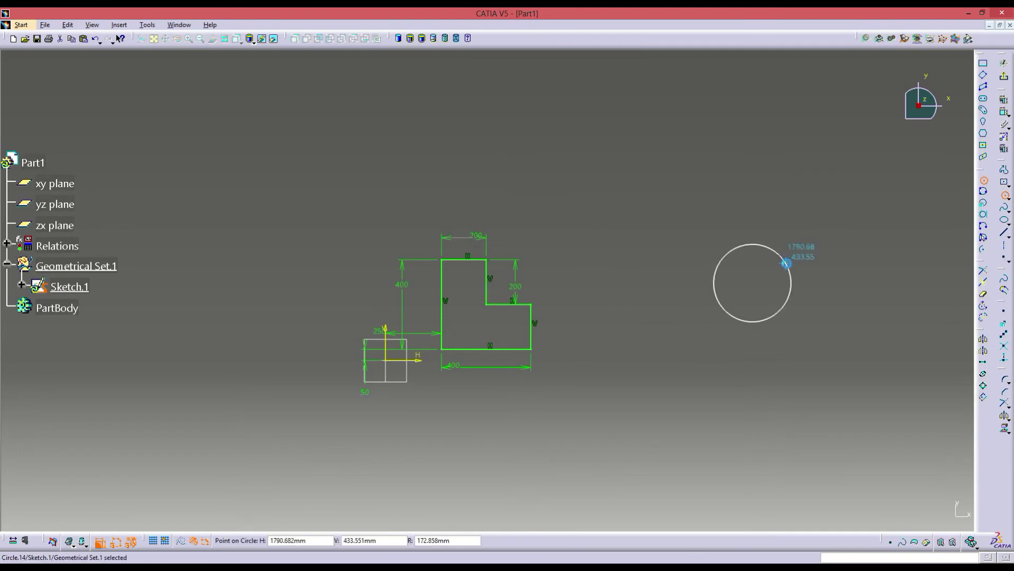
pyautogui.click(786, 263)
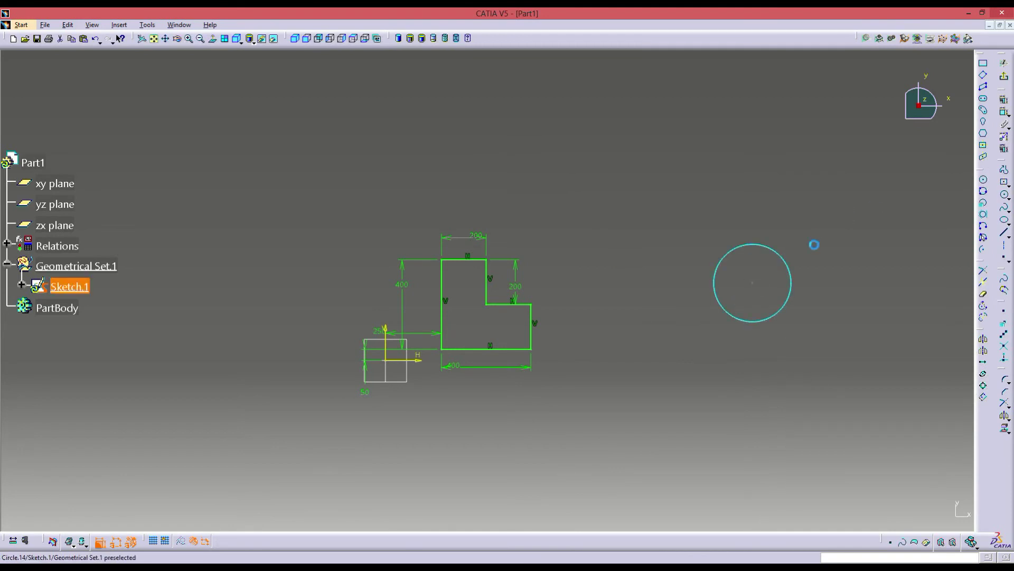
pyautogui.click(182, 541)
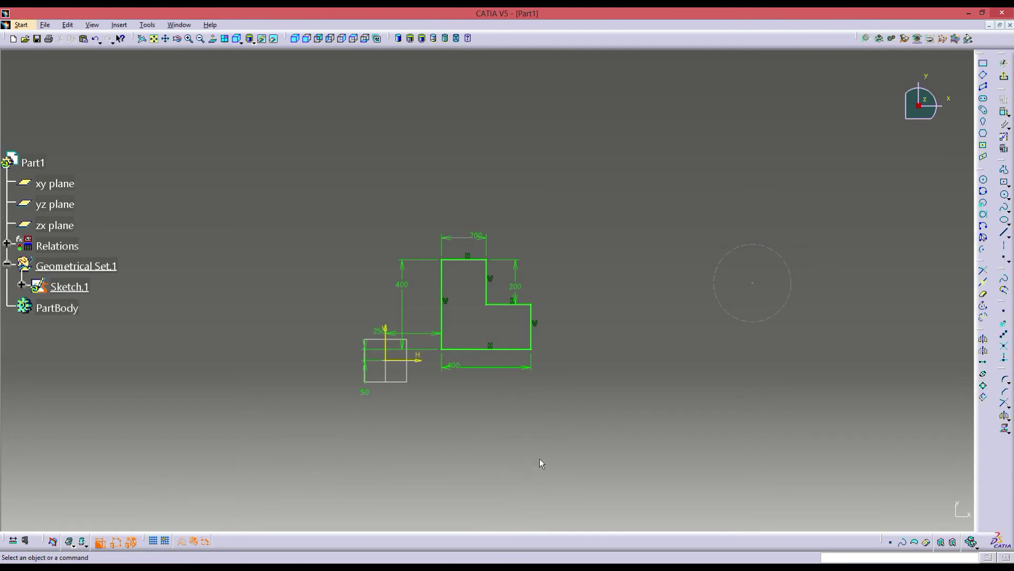
pyautogui.click(728, 314)
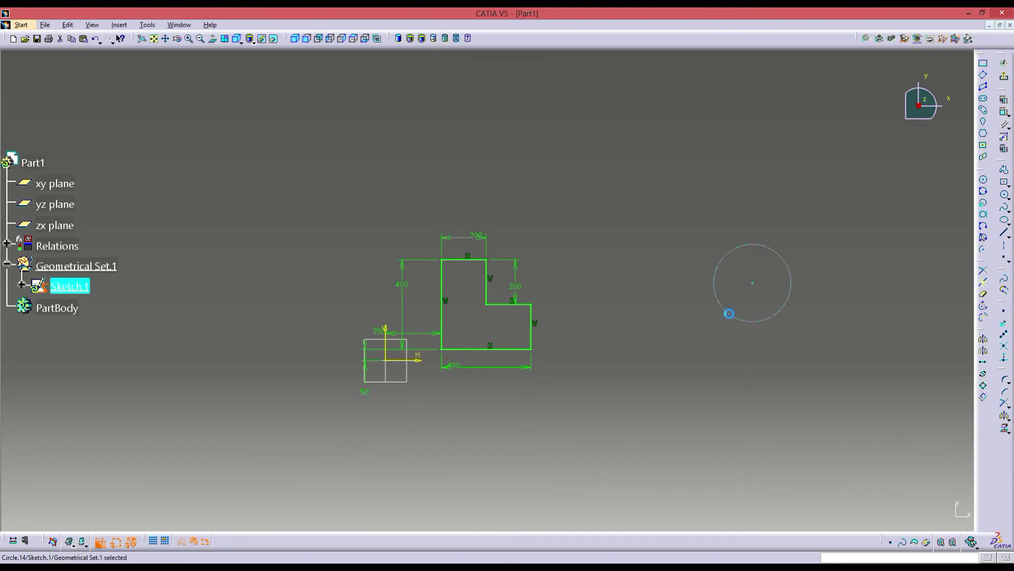
pyautogui.press('Delete')
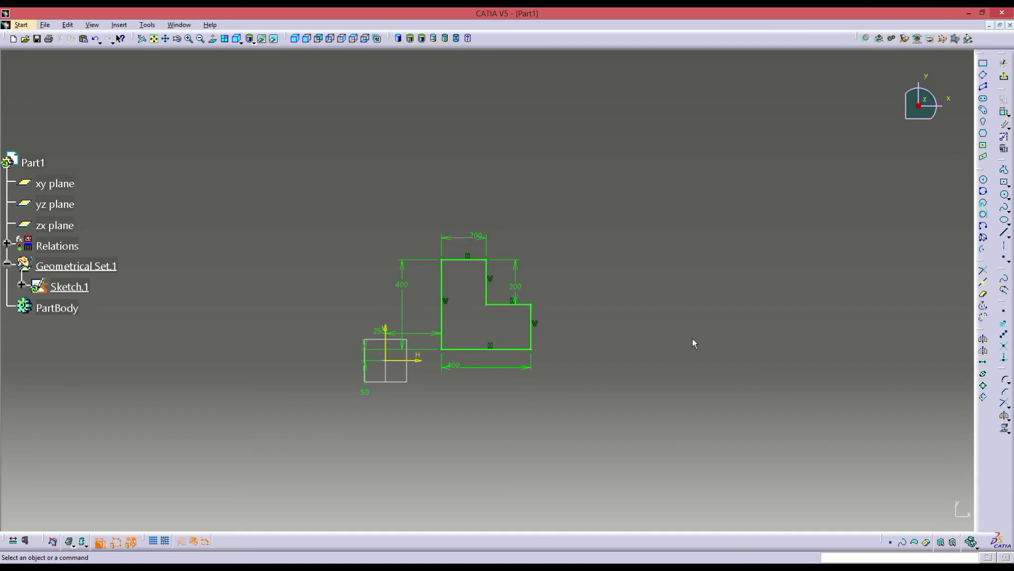
# - Mirror the window-selected L-profile across the vertical V axis and zoom in on it
pyautogui.moveTo(437, 251); pyautogui.dragTo(558, 353)
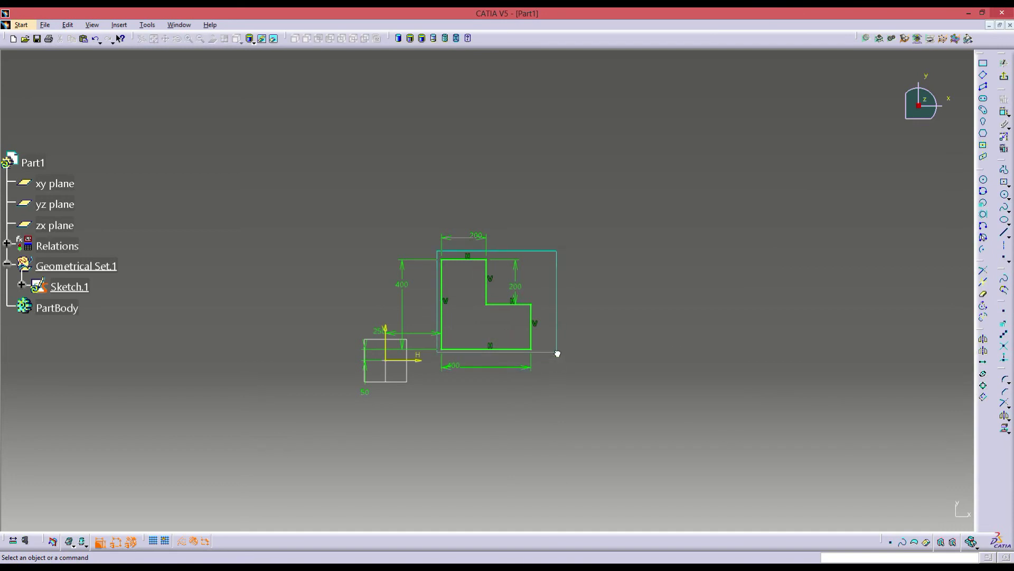
pyautogui.click(983, 351)
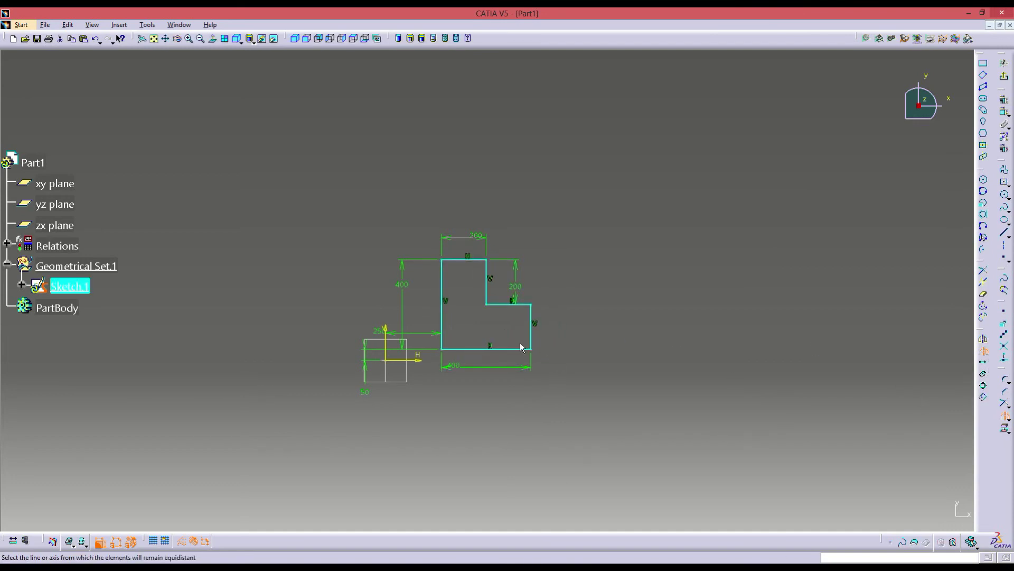
pyautogui.click(385, 346)
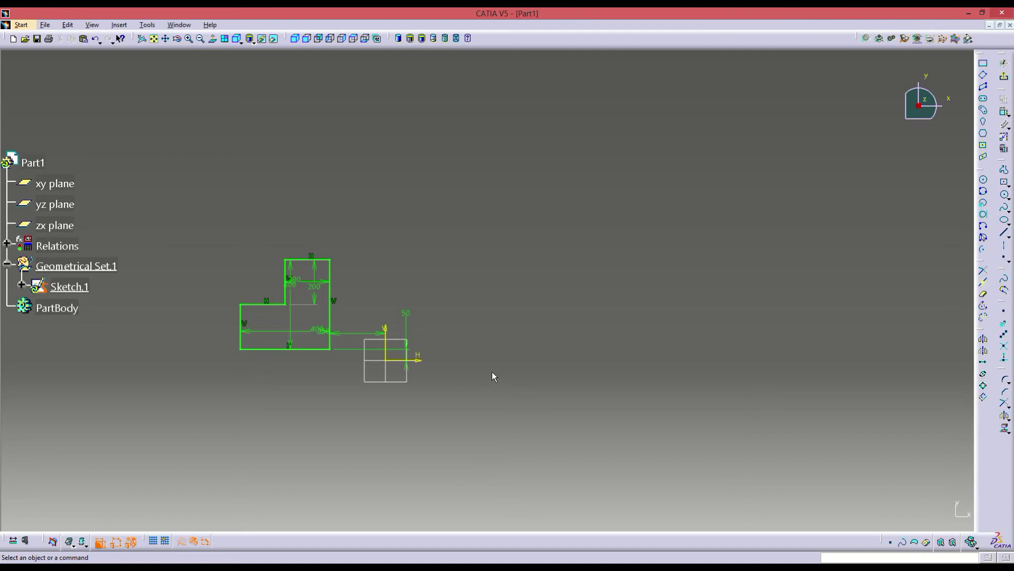
pyautogui.moveTo(489, 365)
pyautogui.mouseDown(button='middle')
pyautogui.moveTo(555, 230)
pyautogui.moveTo(318, 268)
pyautogui.mouseUp(button='middle')
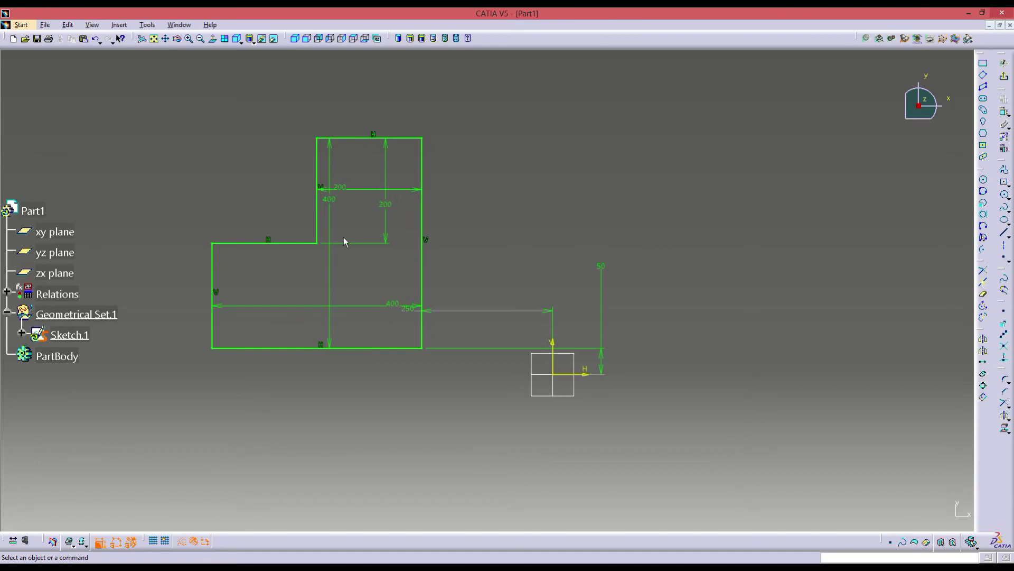
# - Bring the profile back on the right, then flip it with Symmetry across the vertical axis to the left
pyautogui.hotkey('ctrl', 'a')
pyautogui.click(397, 210)
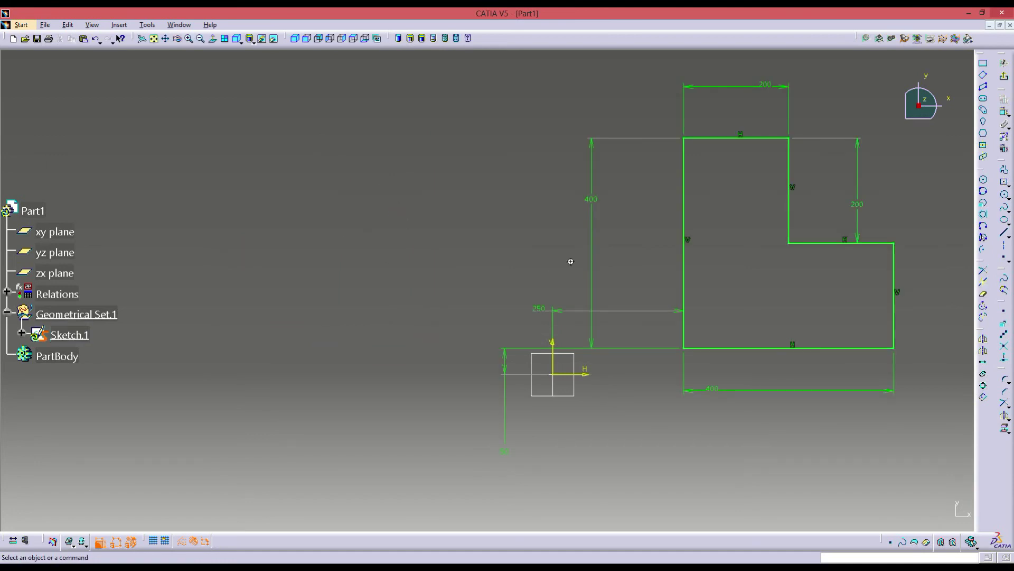
pyautogui.moveTo(570, 260)
pyautogui.mouseDown(button='middle')
pyautogui.moveTo(482, 290)
pyautogui.moveTo(433, 370)
pyautogui.mouseUp(button='middle')
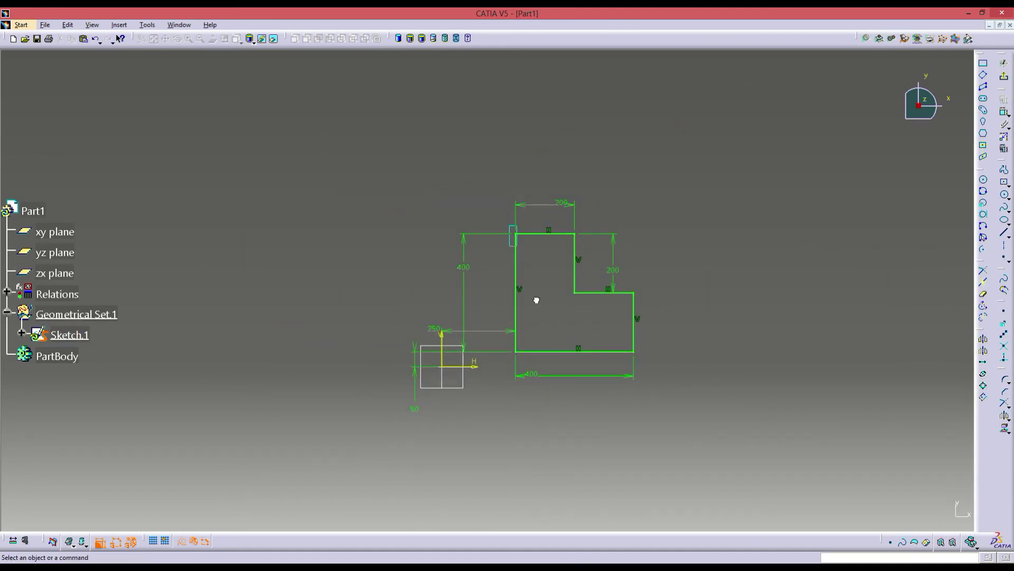
pyautogui.moveTo(510, 226); pyautogui.dragTo(660, 365)
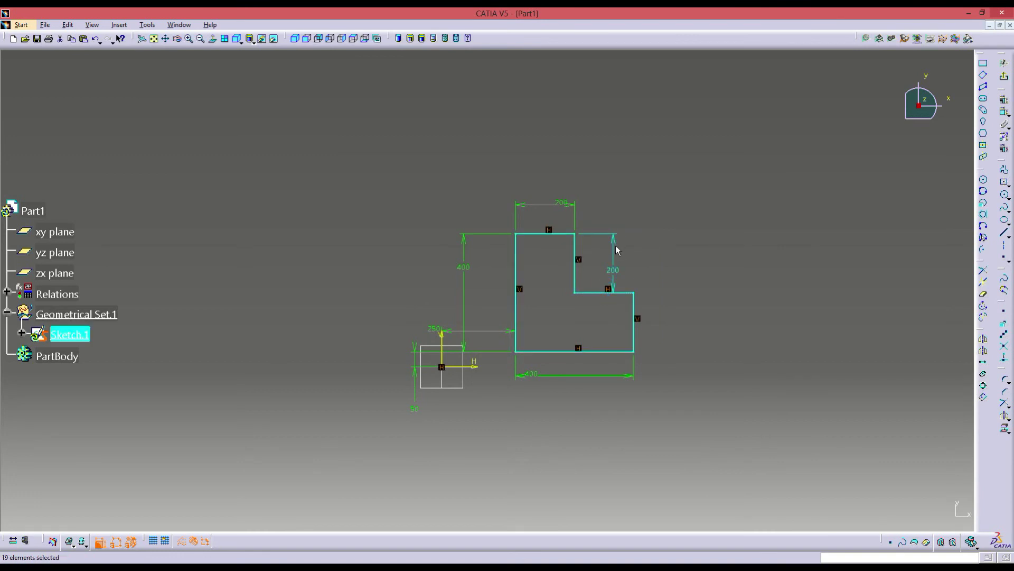
pyautogui.keyDown('ctrl'); pyautogui.click(613, 241); pyautogui.keyUp('ctrl')
pyautogui.click(986, 357)
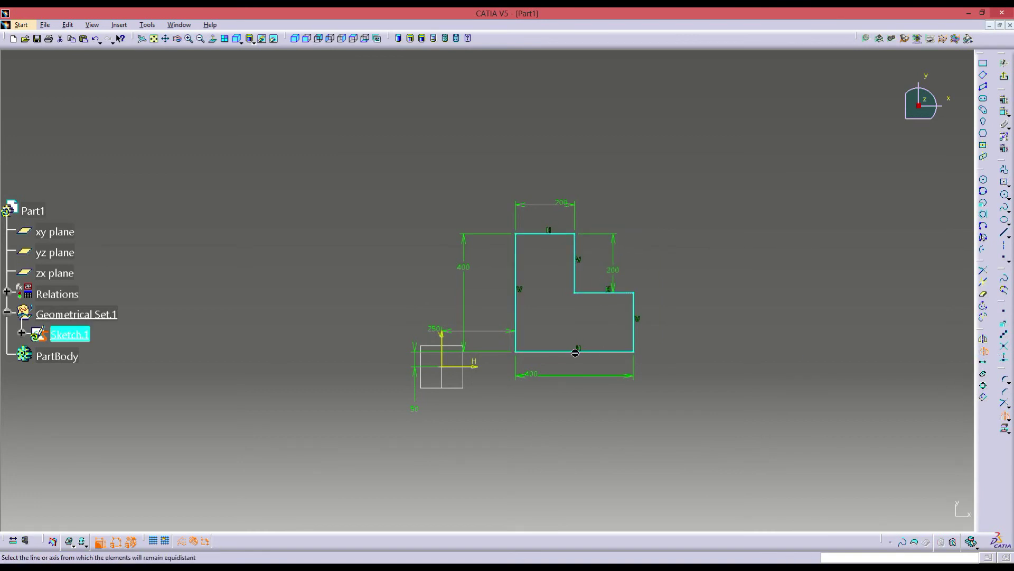
pyautogui.click(443, 346)
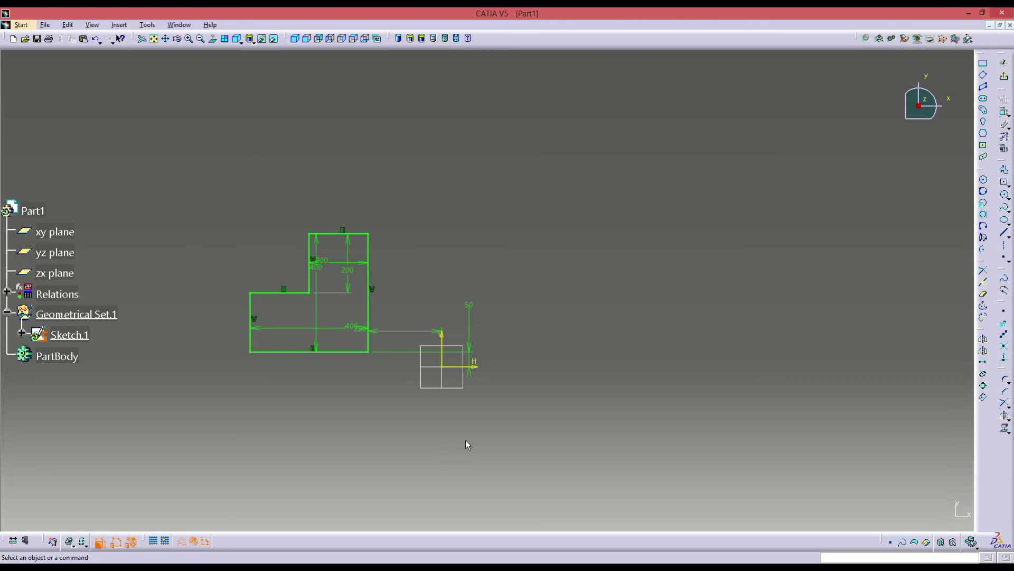
# - Undo the flip, mirror a copy left of the V axis, and make the right original construction geometry
pyautogui.hotkey('ctrl', 'z')
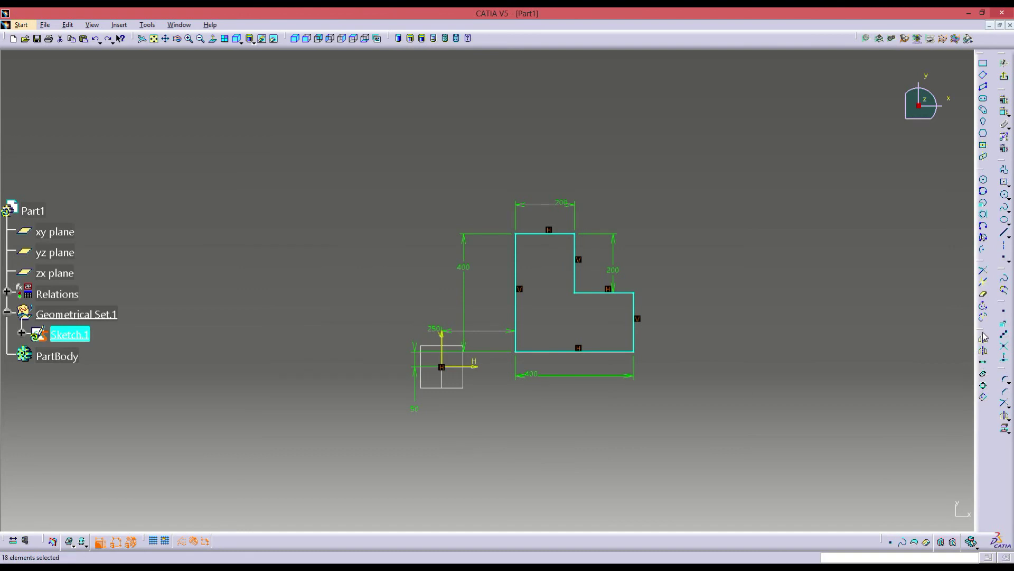
pyautogui.click(698, 335)
pyautogui.click(984, 342)
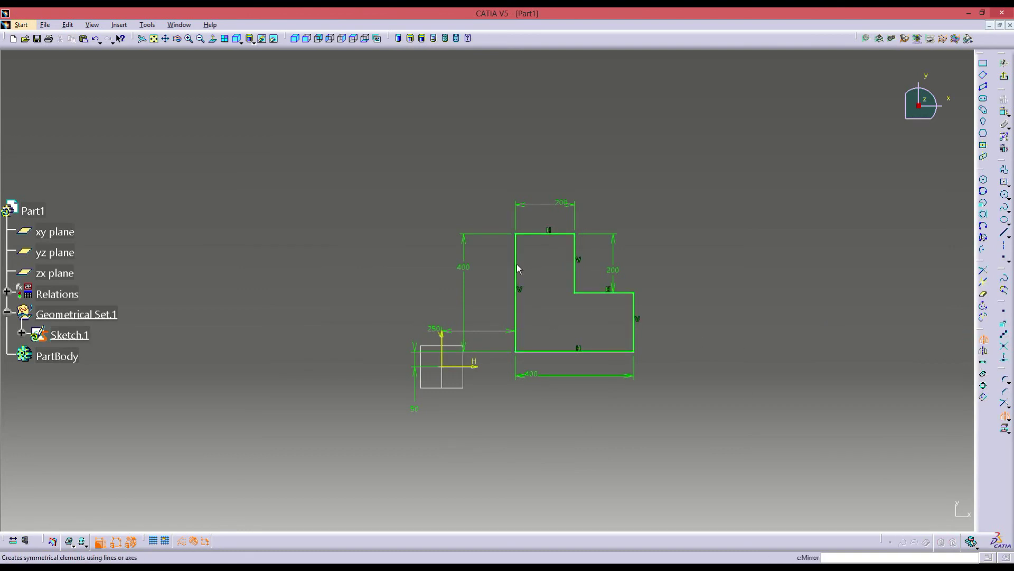
pyautogui.moveTo(502, 227); pyautogui.dragTo(657, 358)
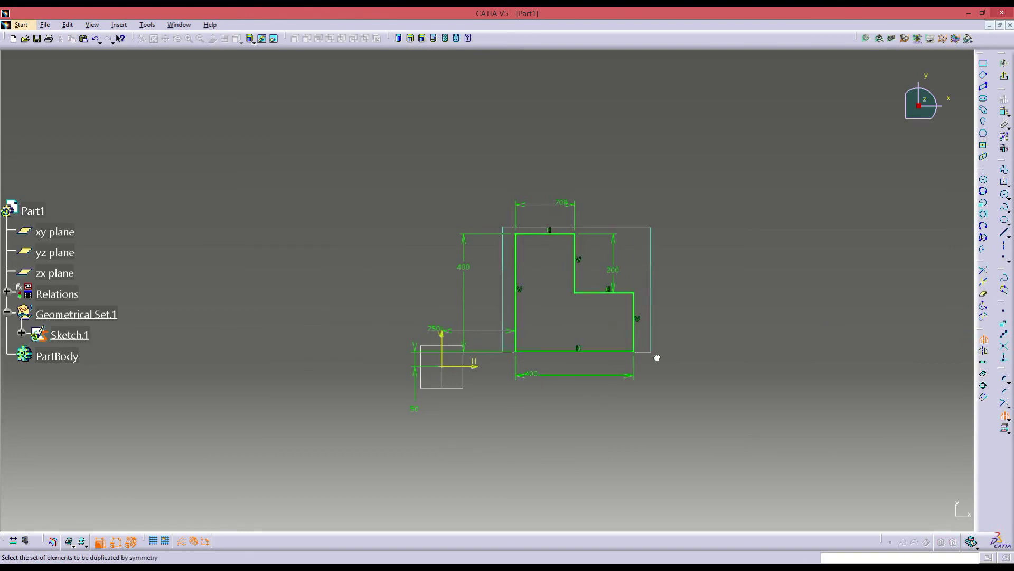
pyautogui.click(443, 348)
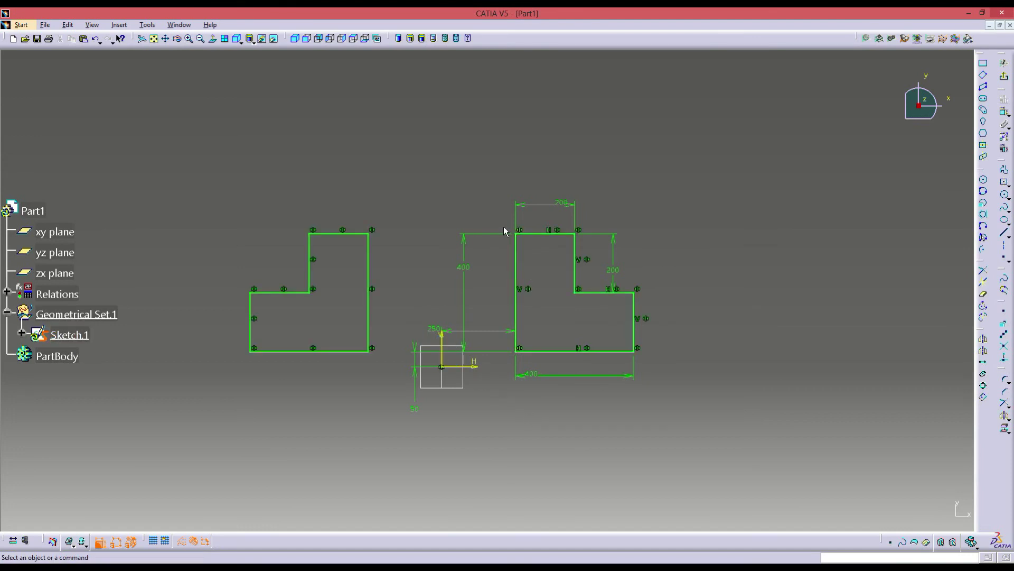
pyautogui.moveTo(503, 227); pyautogui.dragTo(667, 368)
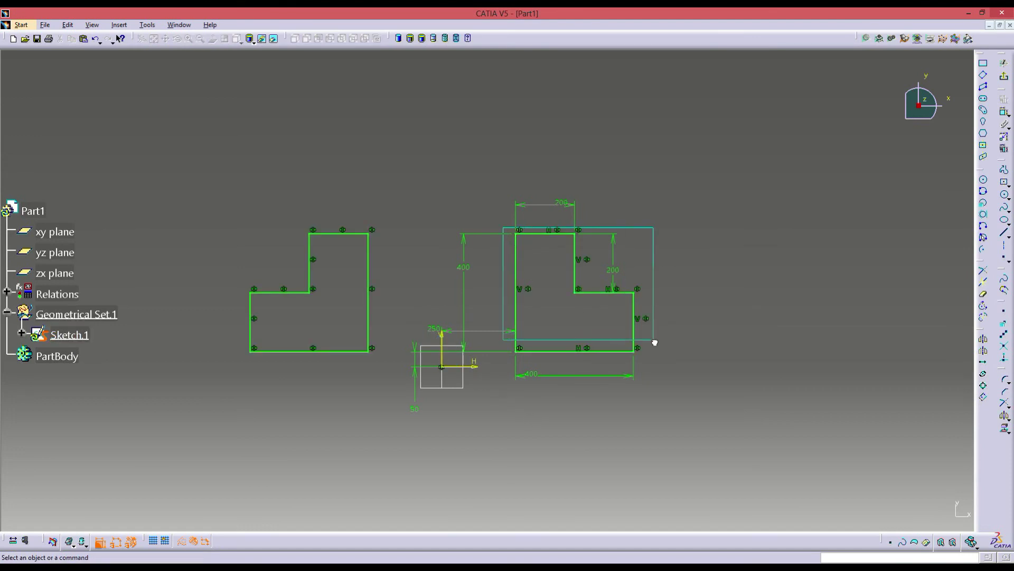
pyautogui.click(183, 540)
pyautogui.click(457, 508)
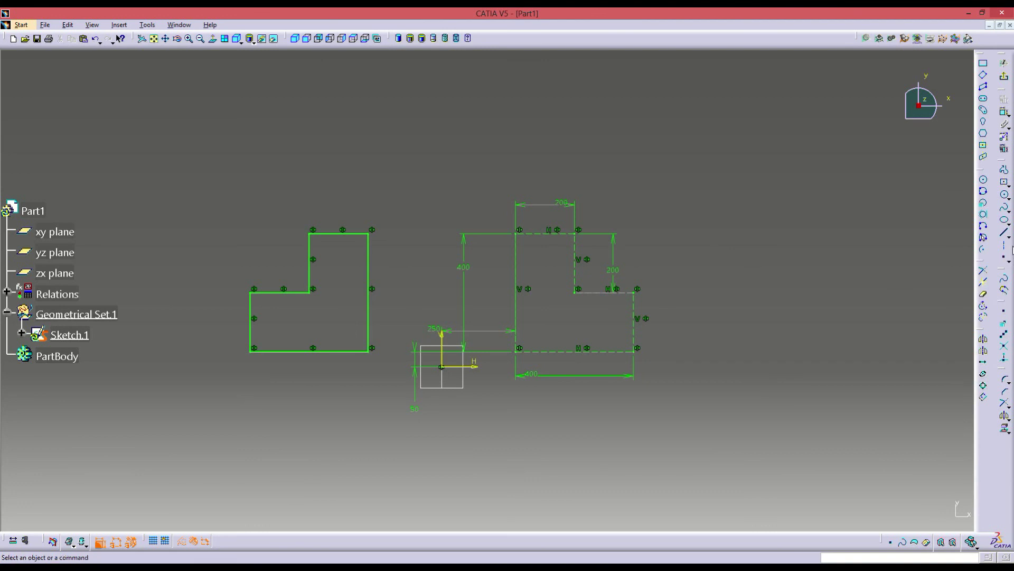
# - Draw an inclined mirror axis to the right of the profiles, upper to lower right
pyautogui.click(1004, 245)
pyautogui.click(588, 145)
pyautogui.click(753, 331)
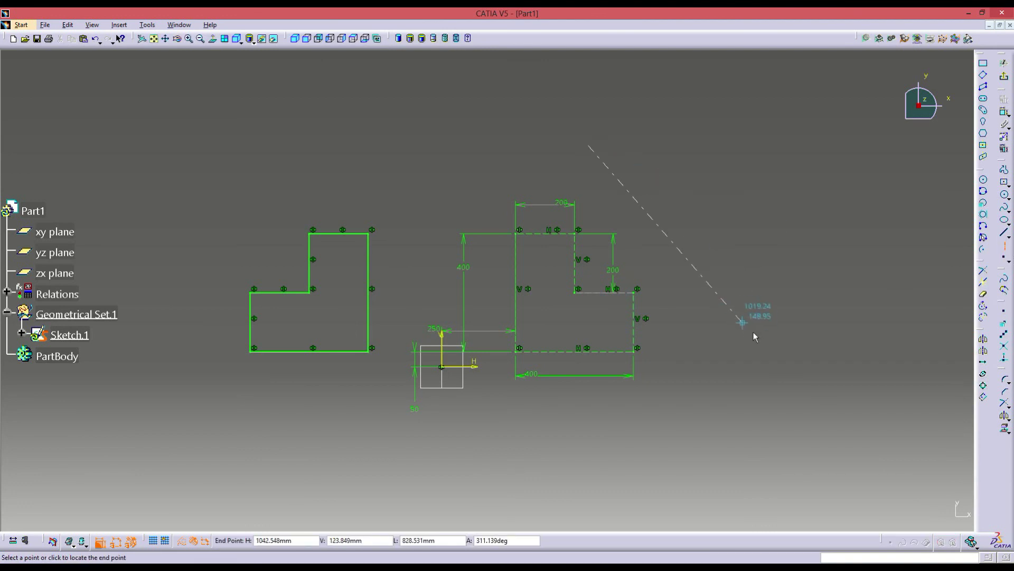
pyautogui.press('Escape')
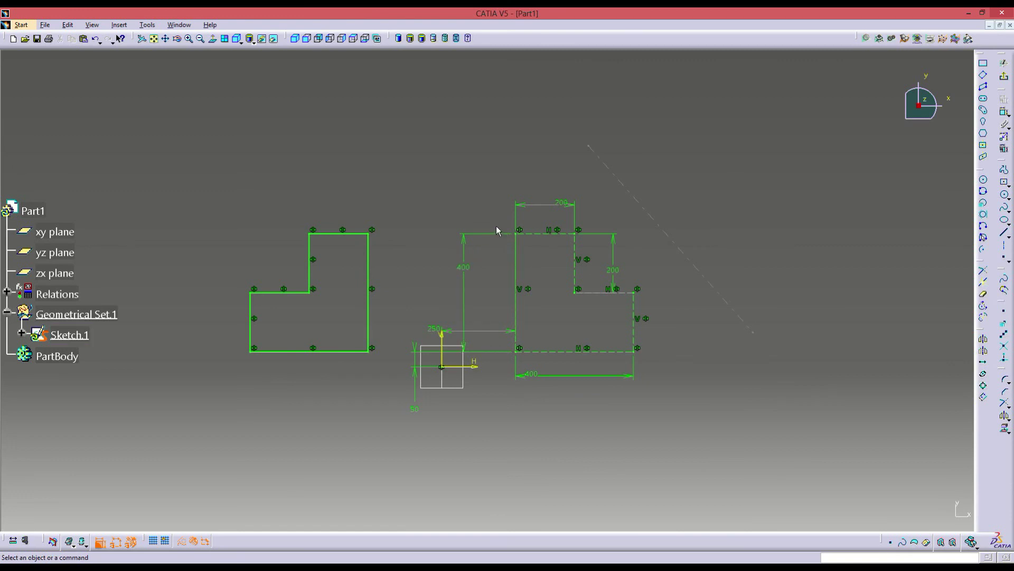
# - Mirror the dashed right-hand L-profile across the inclined axis
pyautogui.moveTo(496, 225); pyautogui.dragTo(652, 363)
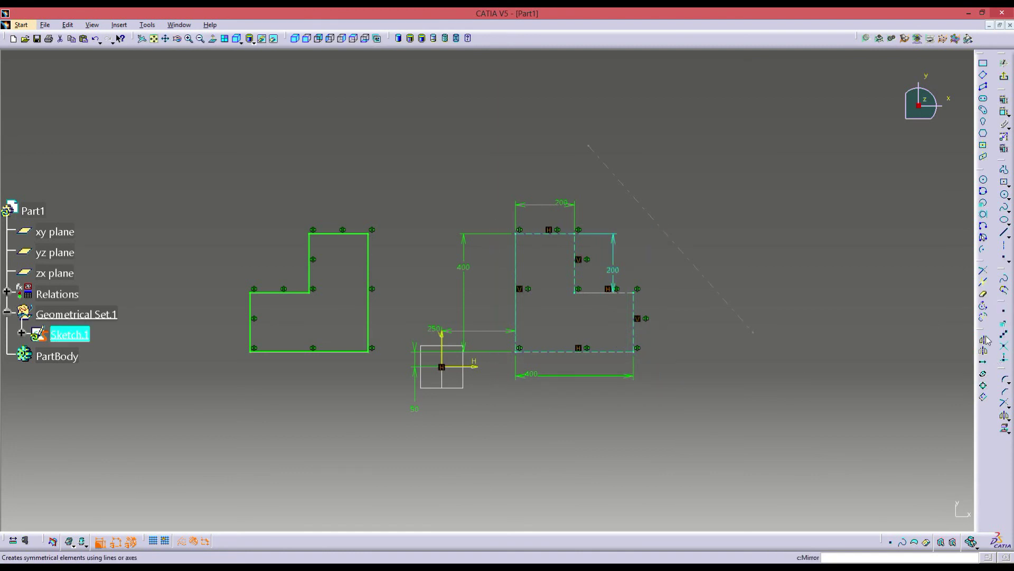
pyautogui.hotkey('ctrl', 'shift', 's')
pyautogui.click(705, 273)
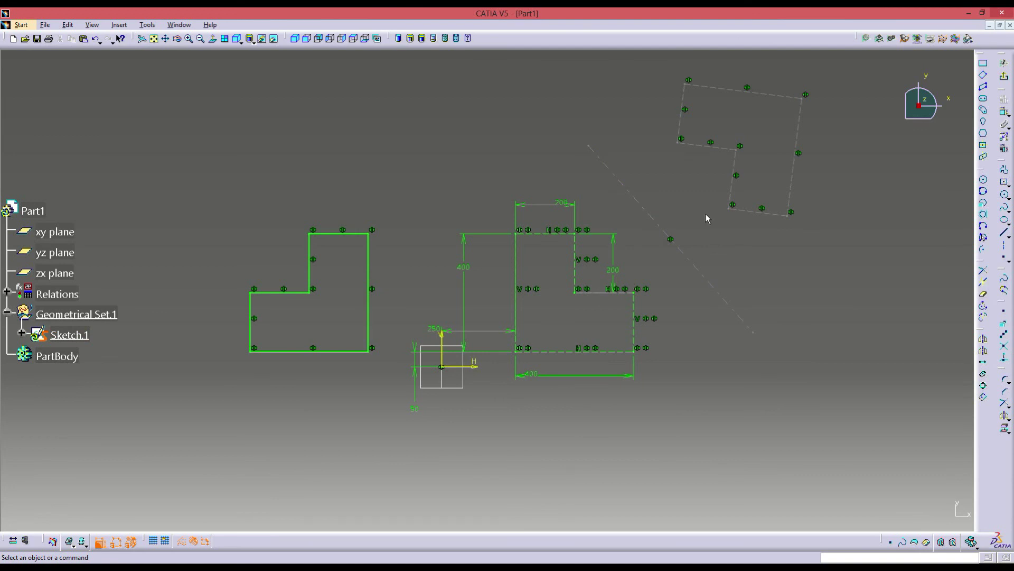
# - Fix the inclined axis's upper endpoint in place
pyautogui.click(592, 153)
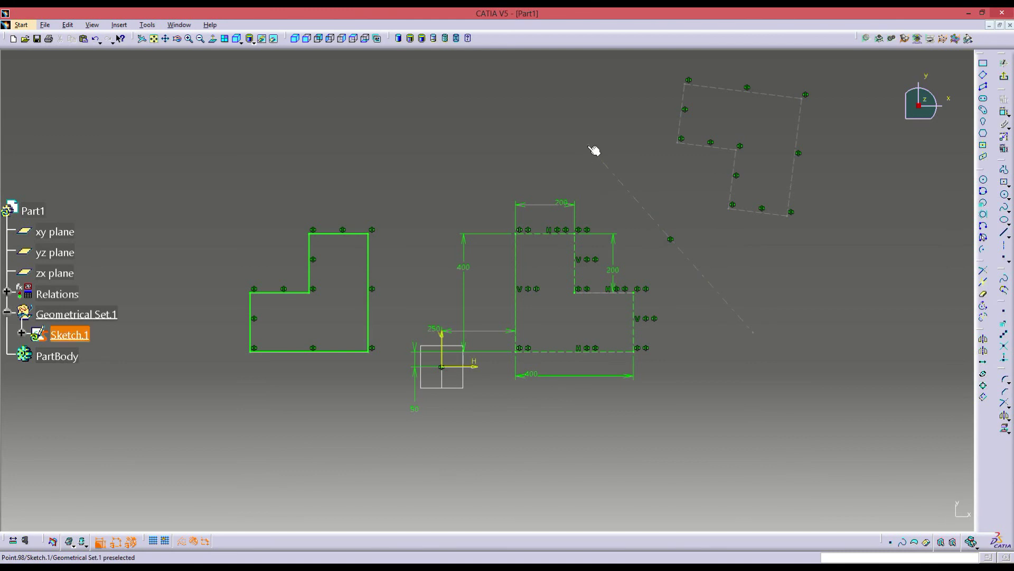
pyautogui.rightClick(590, 148)
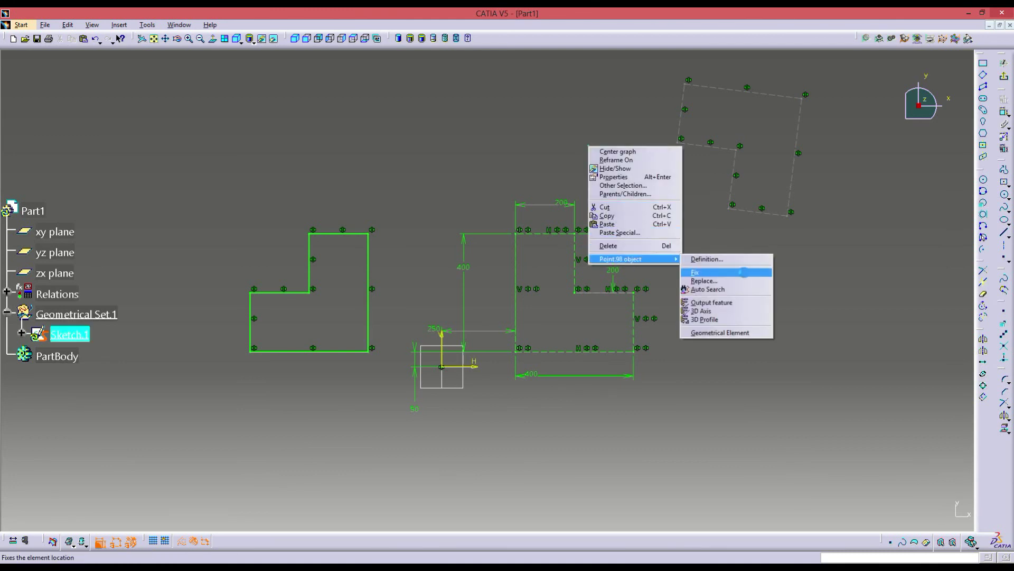
pyautogui.click(705, 275)
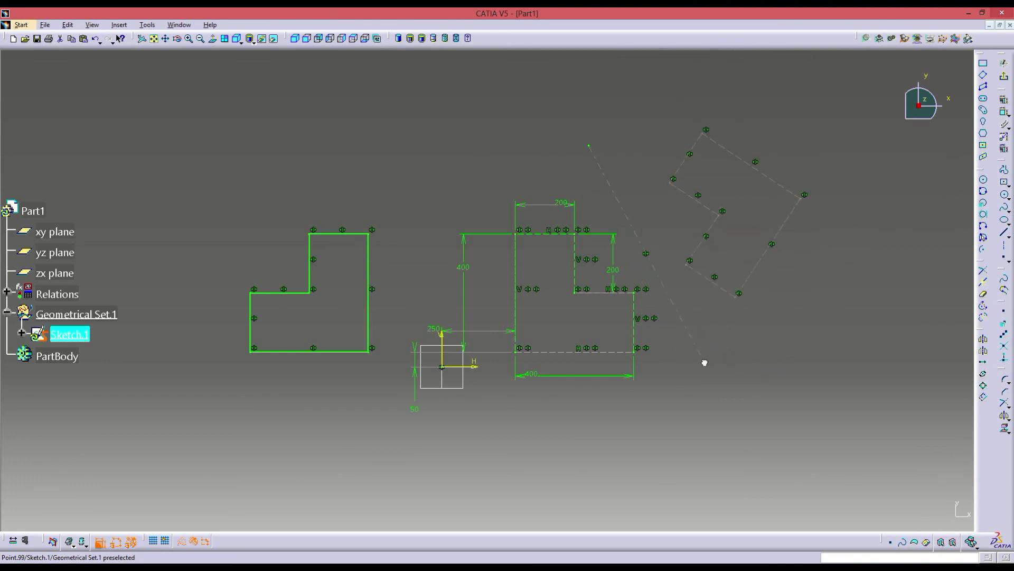
# - Drag the axis's lower endpoint to swing it, rotating the mirrored L-profile with it
pyautogui.click(744, 361)
pyautogui.click(742, 357)
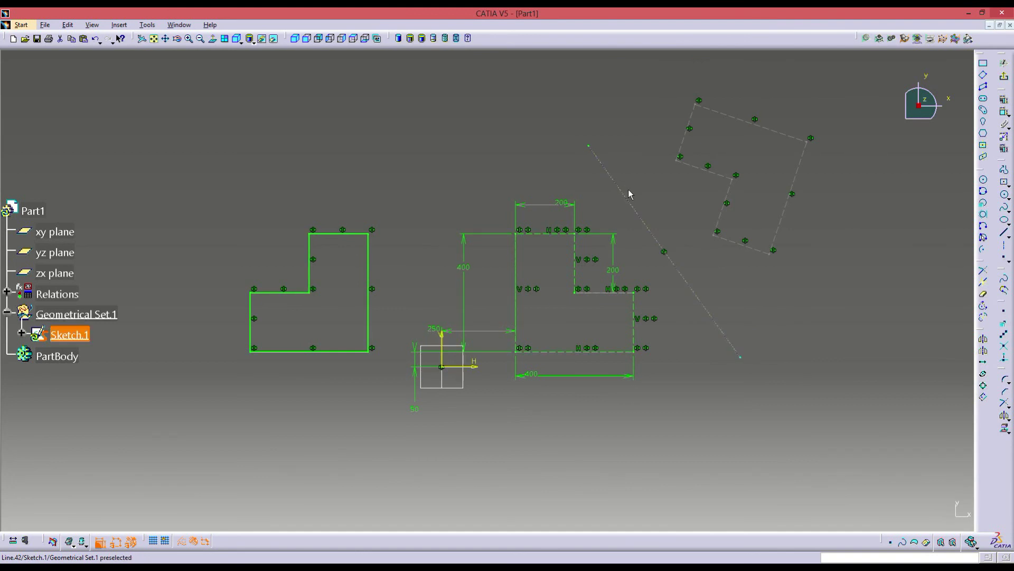
pyautogui.click(612, 168)
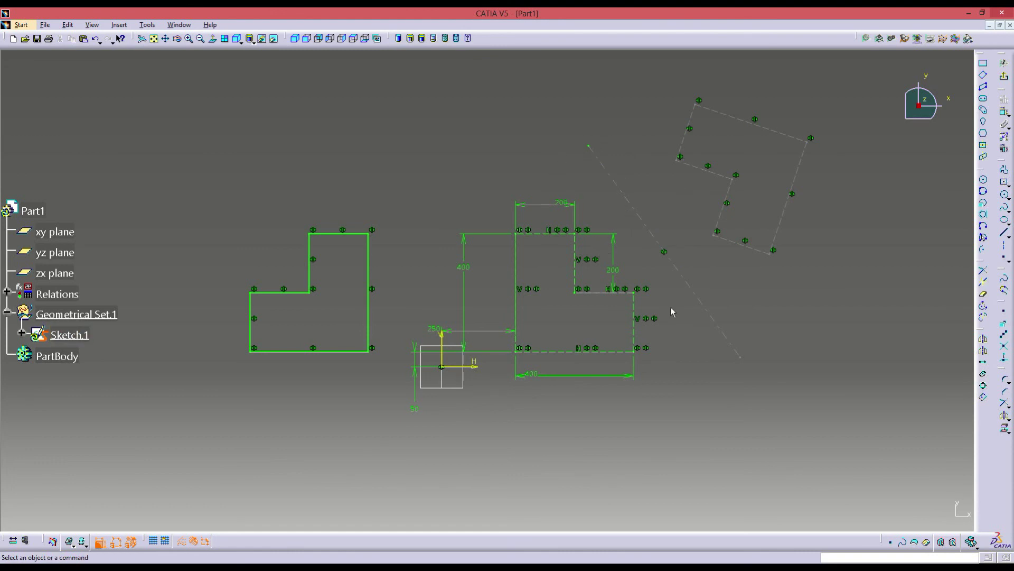
pyautogui.moveTo(741, 357)
pyautogui.mouseDown()
pyautogui.moveTo(798, 331)
pyautogui.moveTo(746, 359)
pyautogui.mouseUp()
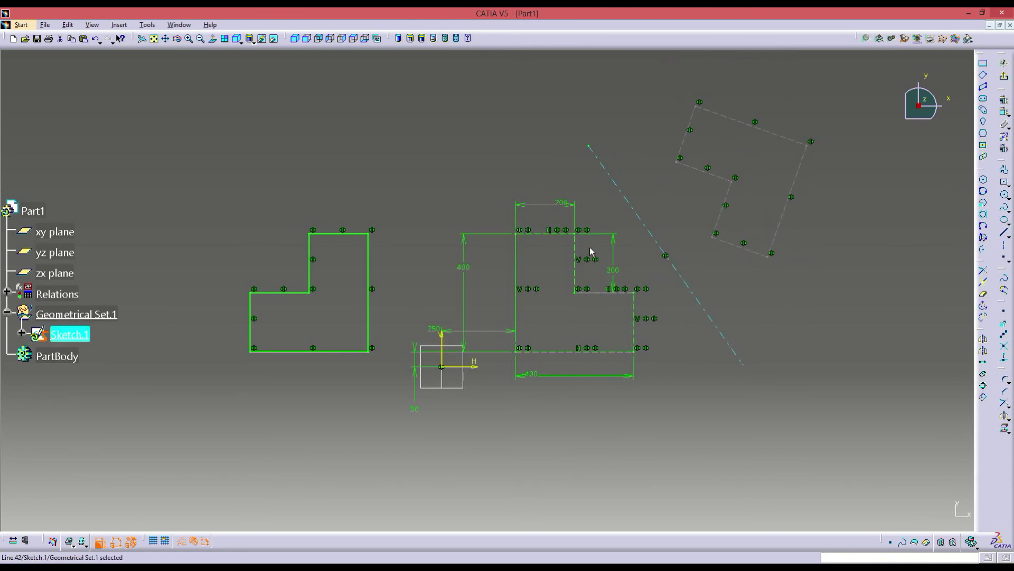
# - Close the Part1 document and decline saving the mirrored sketch changes
pyautogui.click(1010, 25)
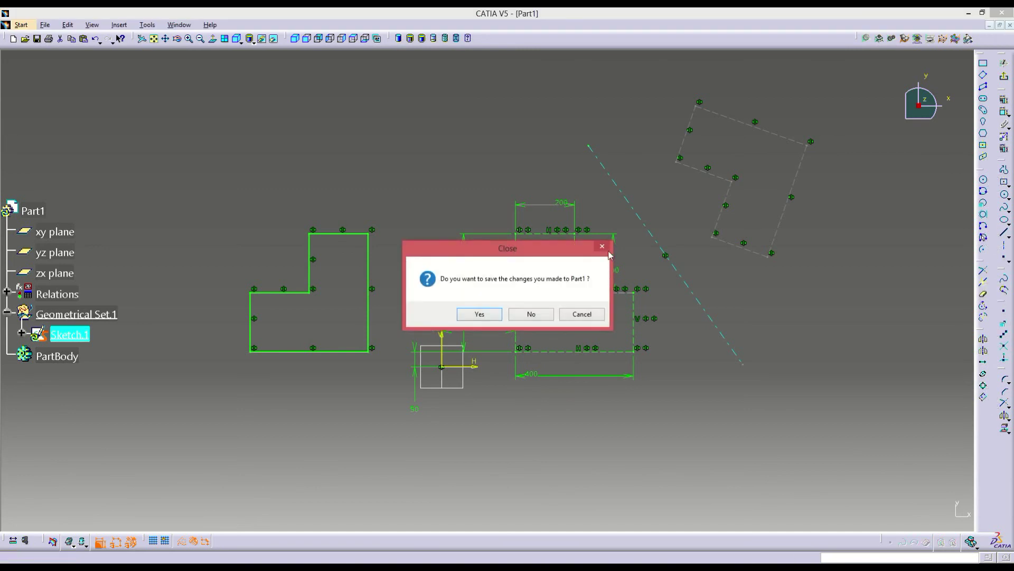
pyautogui.click(533, 315)
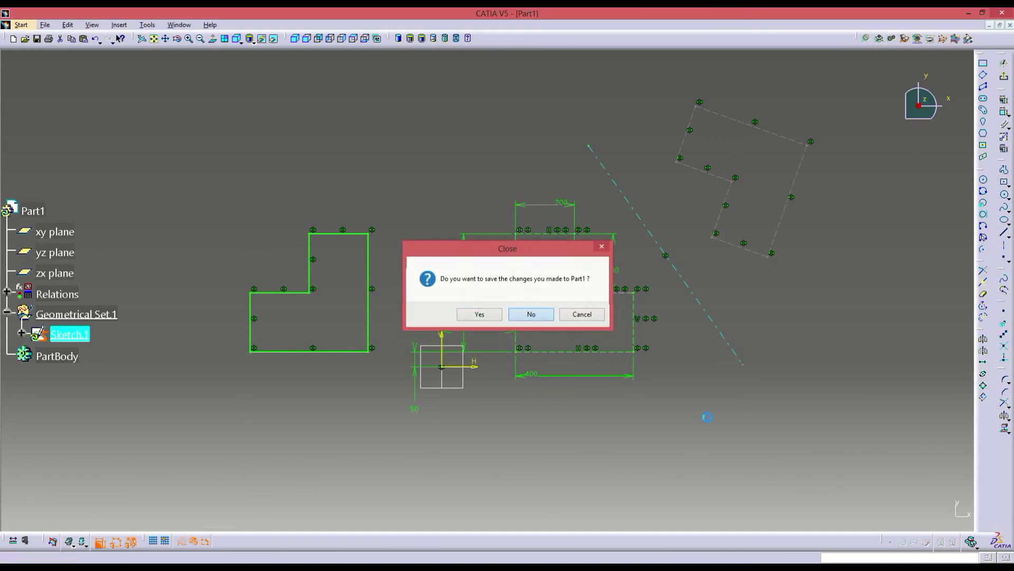